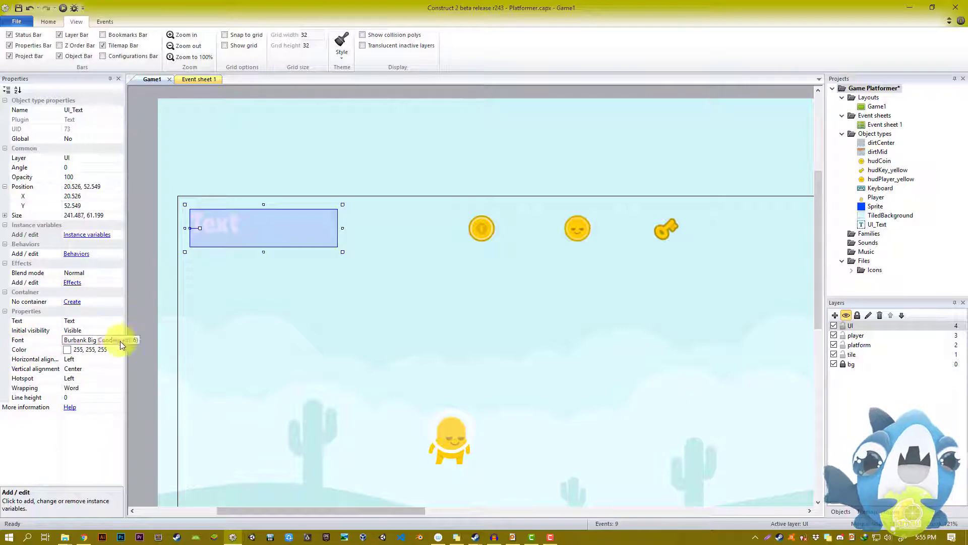
Step: Set the UI text's color to black (0, 0, 0)
click(68, 362)
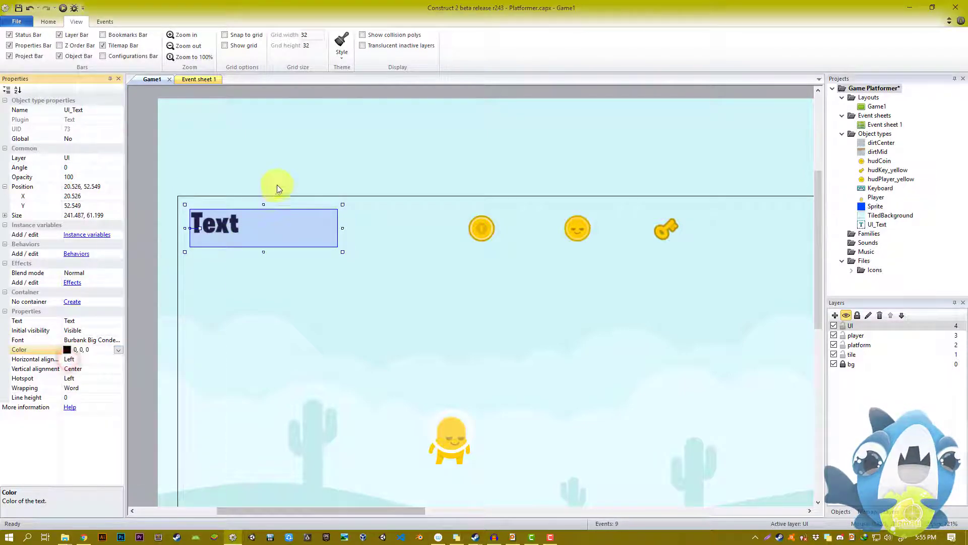
click(283, 172)
click(479, 235)
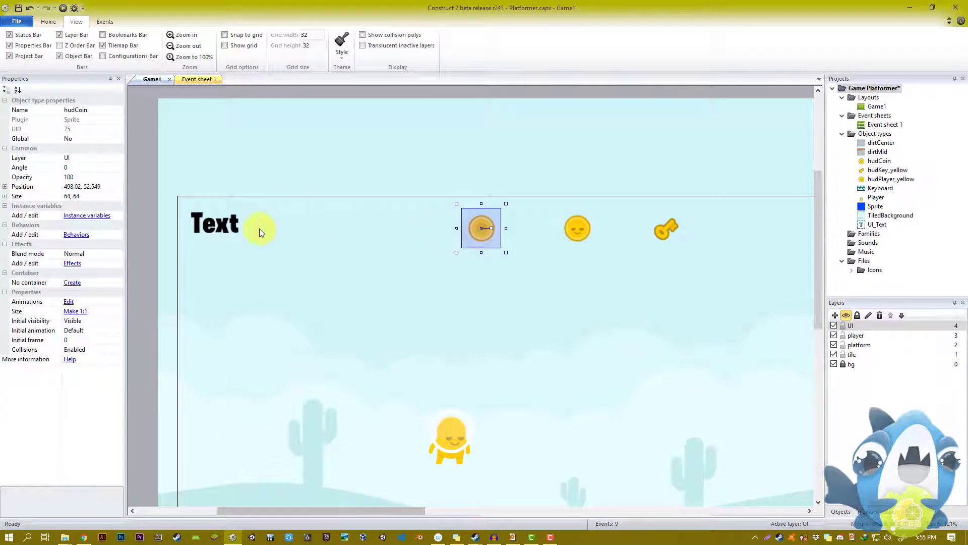
Step: Review the UI text's hotspot, vertical alignment and horizontal alignment settings
click(240, 230)
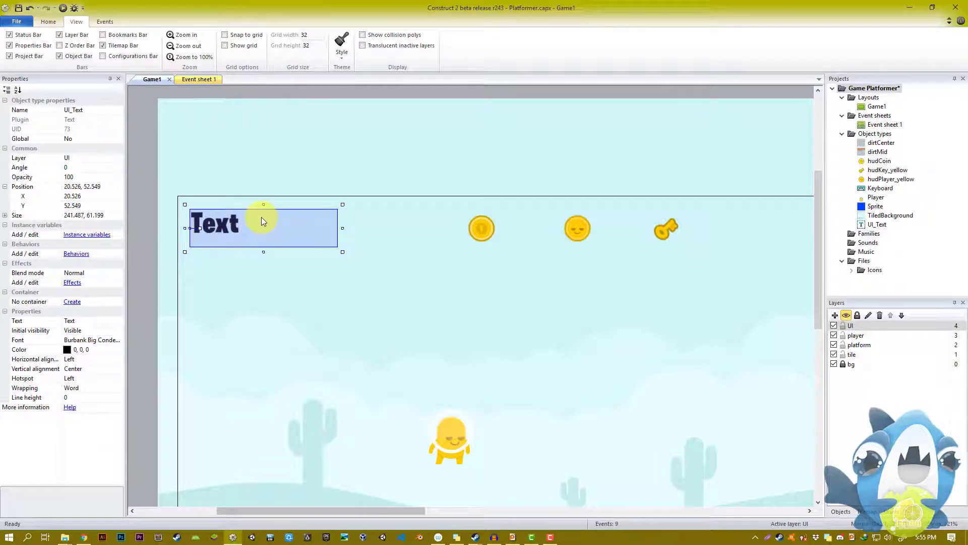
click(116, 377)
click(117, 377)
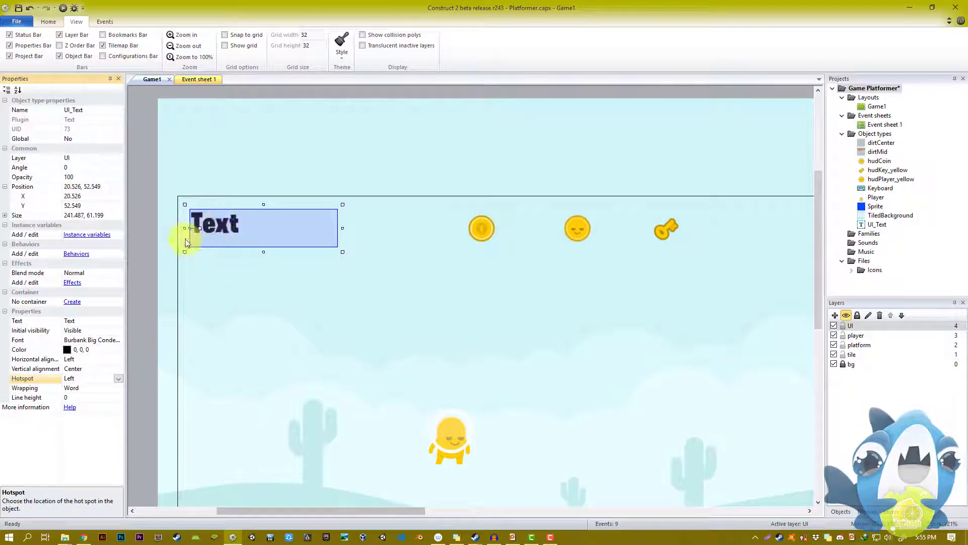
click(118, 367)
click(120, 360)
click(121, 359)
key(Escape)
click(232, 221)
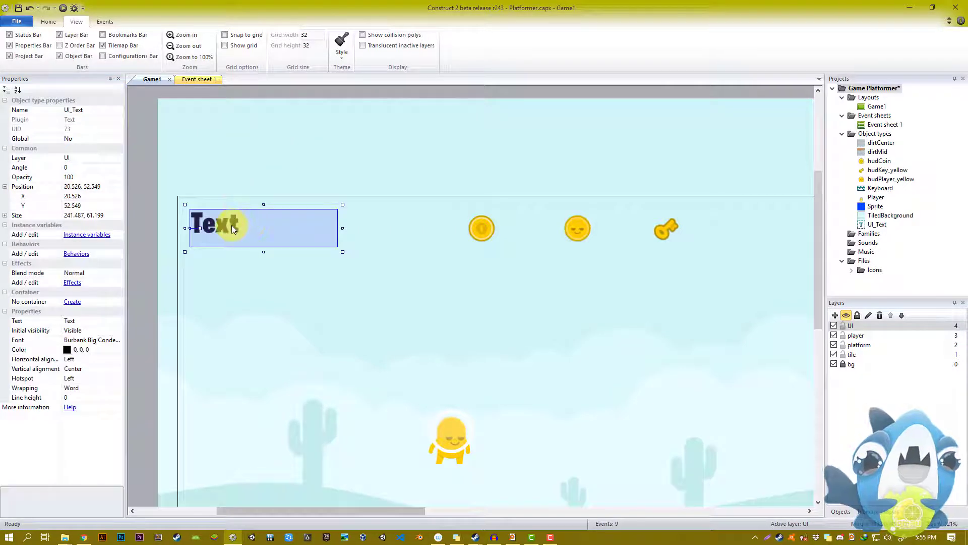
ctrl+scroll(354, 297, down, 4)
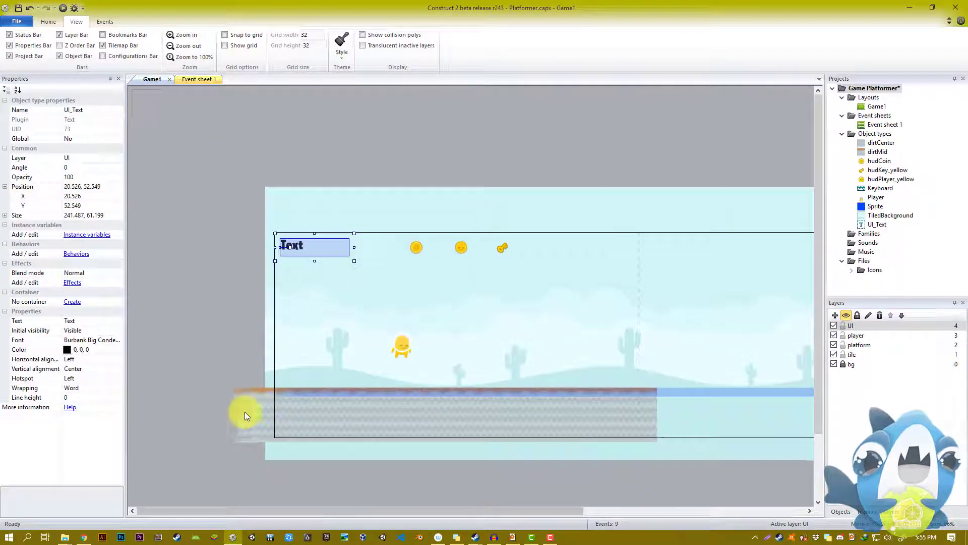
click(232, 412)
mouse_move(249, 411)
mouse_down()
mouse_move(248, 421)
mouse_move(198, 381)
mouse_up()
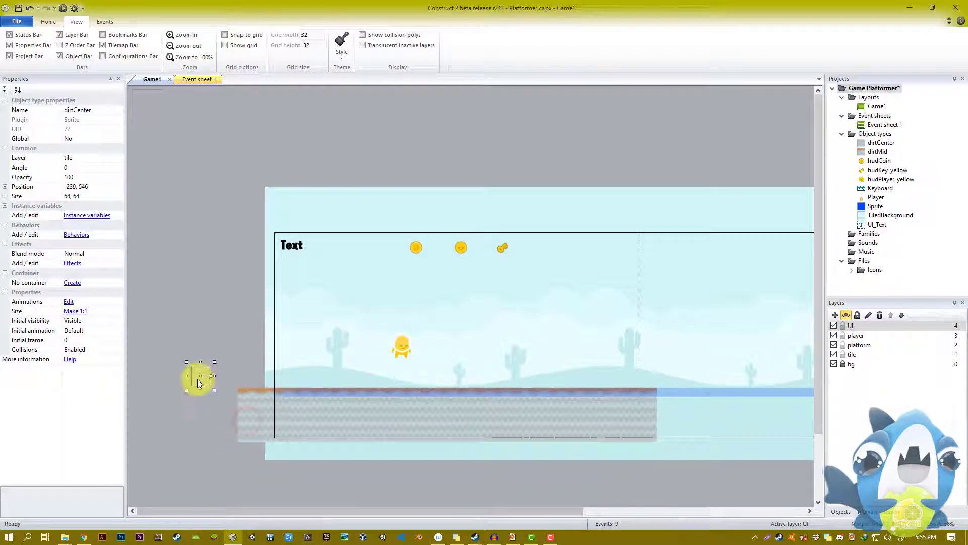
key(ctrl+z)
Step: Widen the UI text box to about 302 px and set its text to "SCORE : 00000"
ctrl+scroll(271, 233, up, 3)
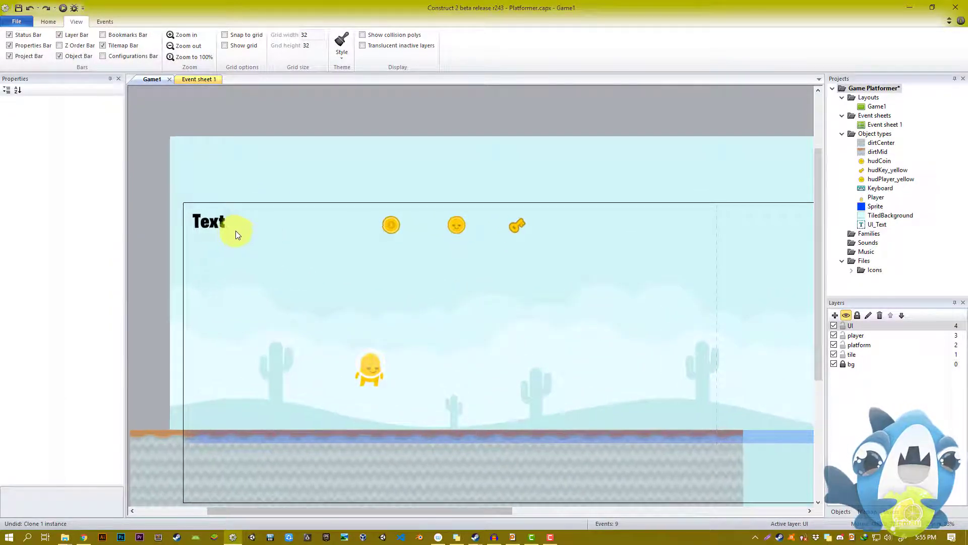
click(189, 234)
drag(282, 223, 325, 230)
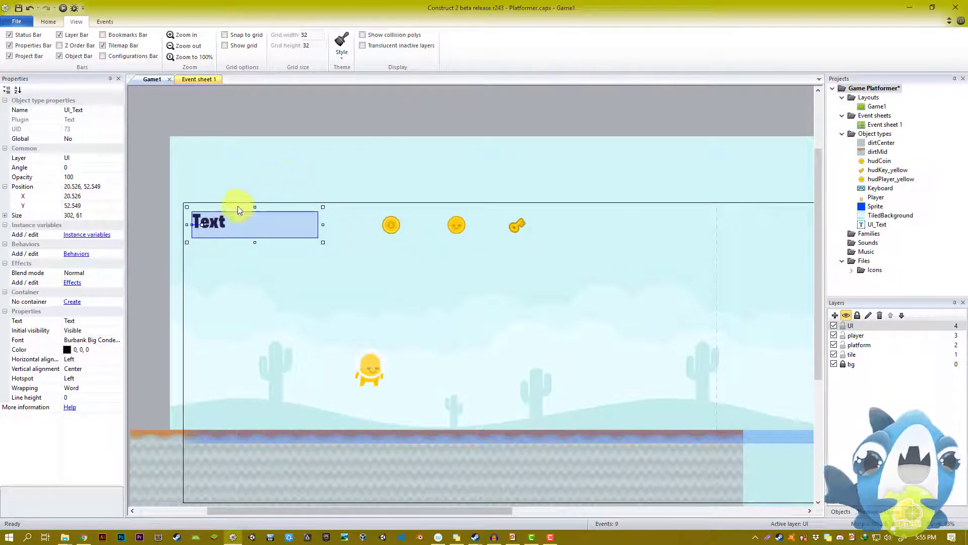
click(101, 319)
text(SCORE : 00000)
key(Return)
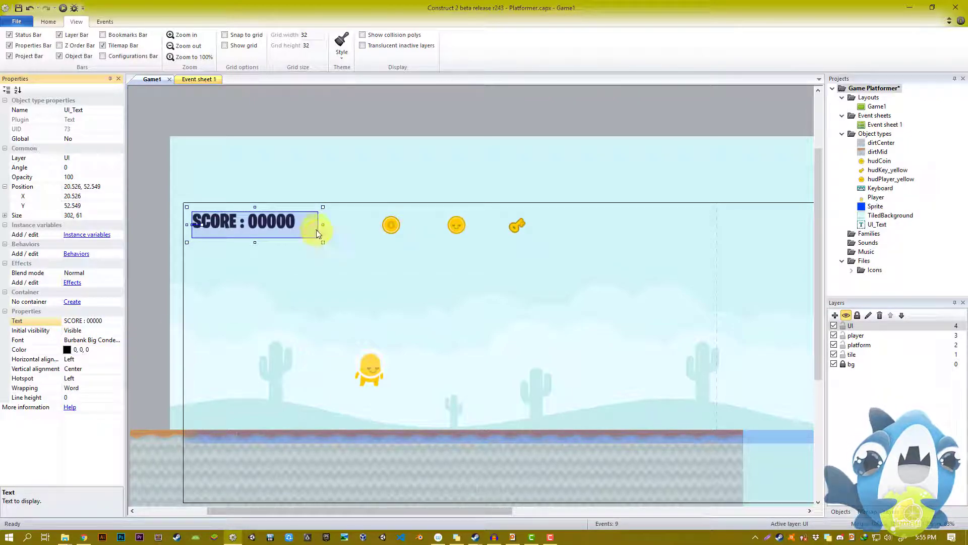
Step: Widen the score text box to about 407 px and extend its text to "SCORE : 00000000"
drag(322, 228, 367, 228)
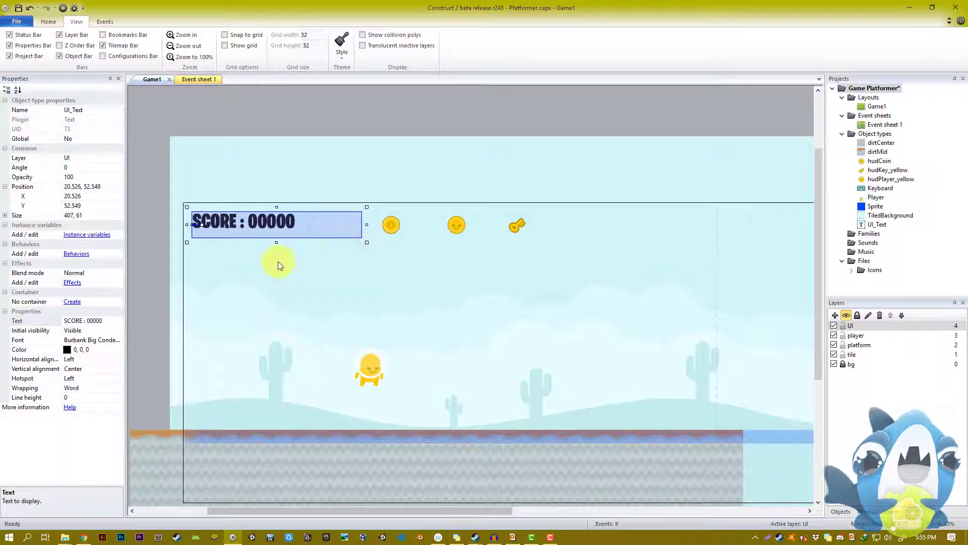
click(101, 320)
click(118, 320)
text(000)
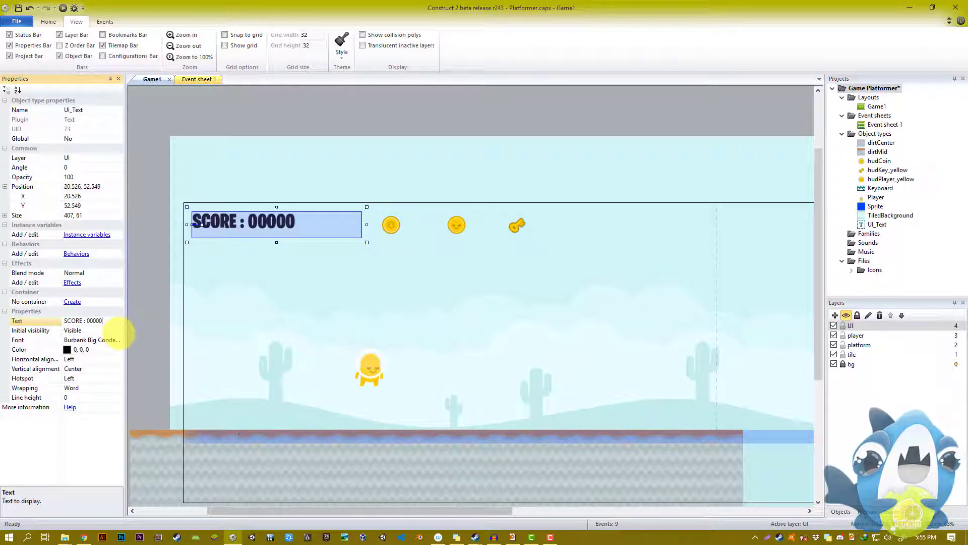
key(Return)
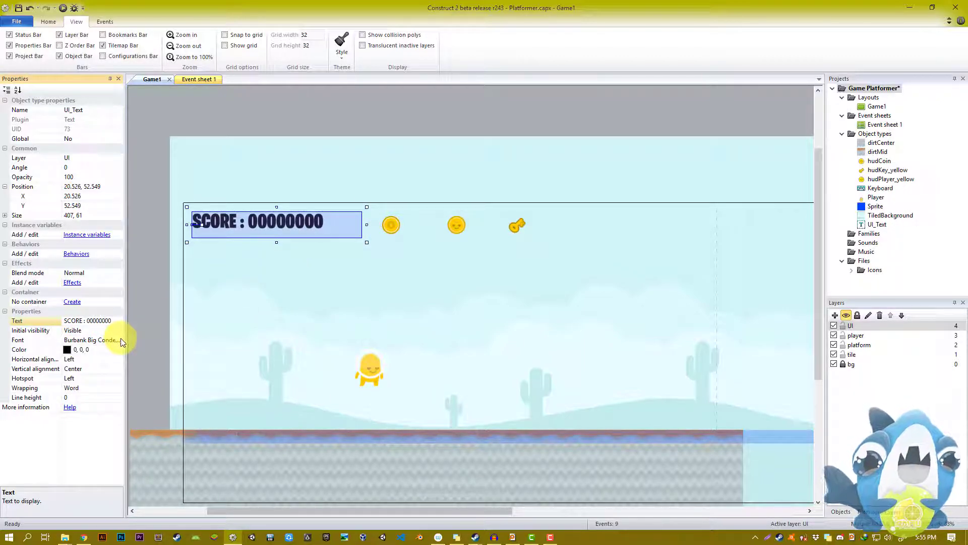
click(416, 151)
Step: Duplicate the score text, place the copy just beside the coin icon, and set its text to "X"
ctrl+scroll(252, 219, up, 2)
click(234, 200)
ctrl+drag(234, 199, 511, 189)
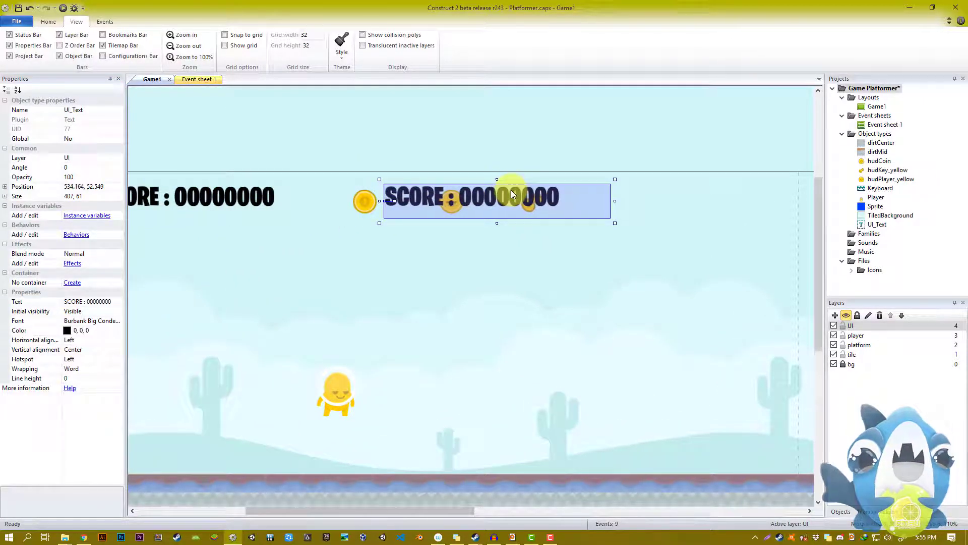
click(466, 179)
ctrl+scroll(335, 180, up, 2)
click(397, 160)
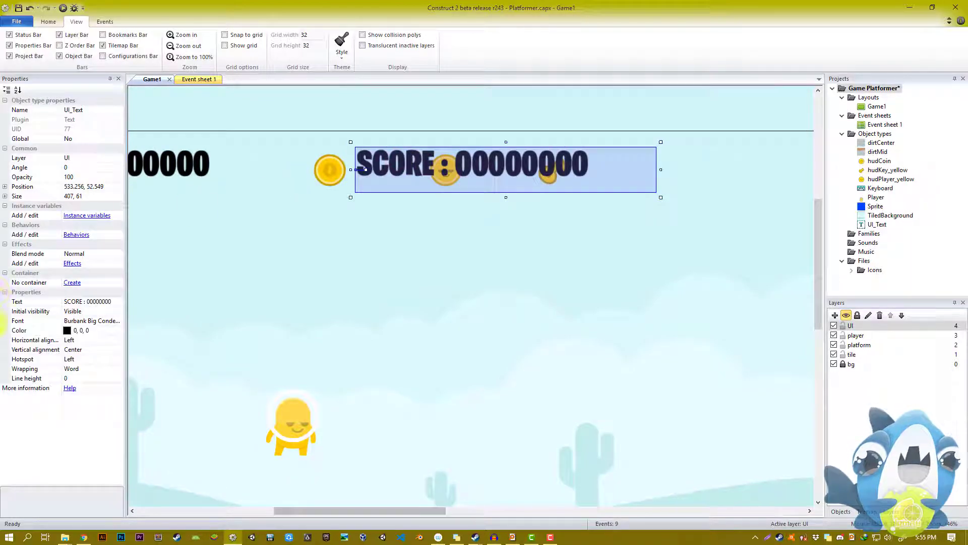
click(114, 303)
text(X)
key(Return)
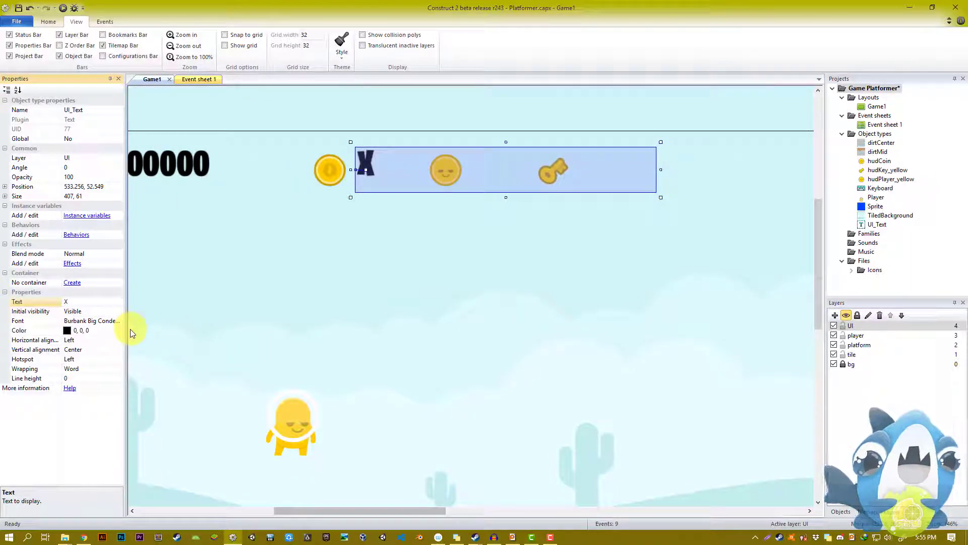
Step: Set the font size of the X text beside the coin to 26
click(120, 332)
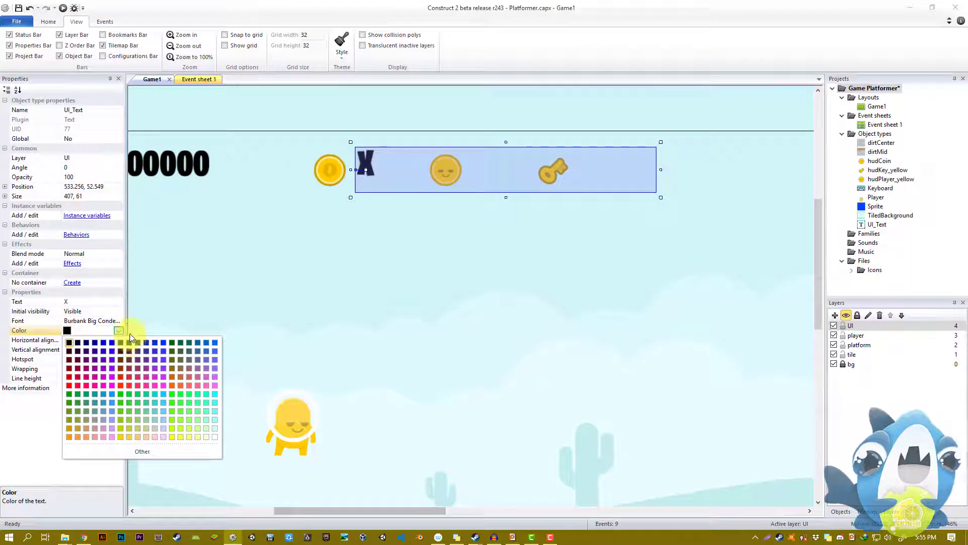
click(126, 320)
click(119, 320)
click(118, 321)
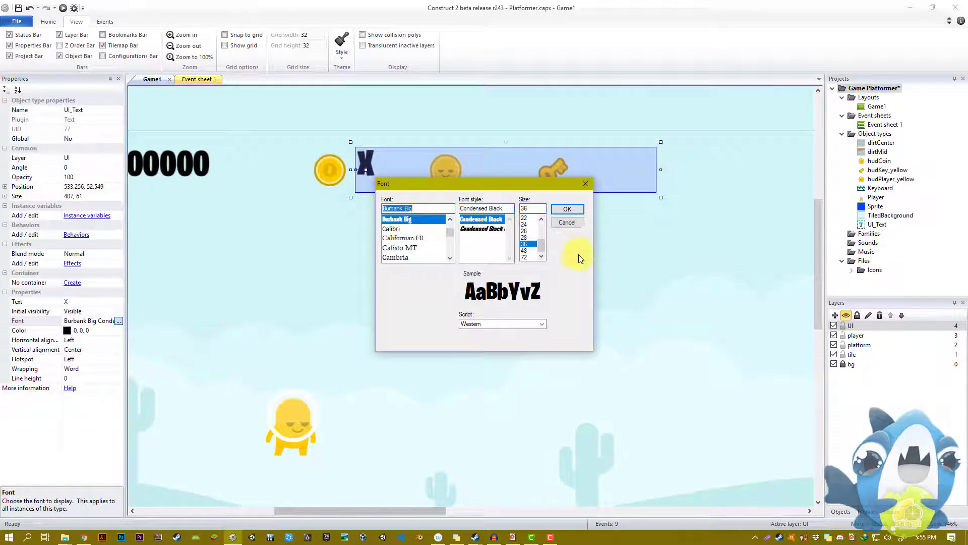
click(525, 231)
click(566, 209)
click(407, 111)
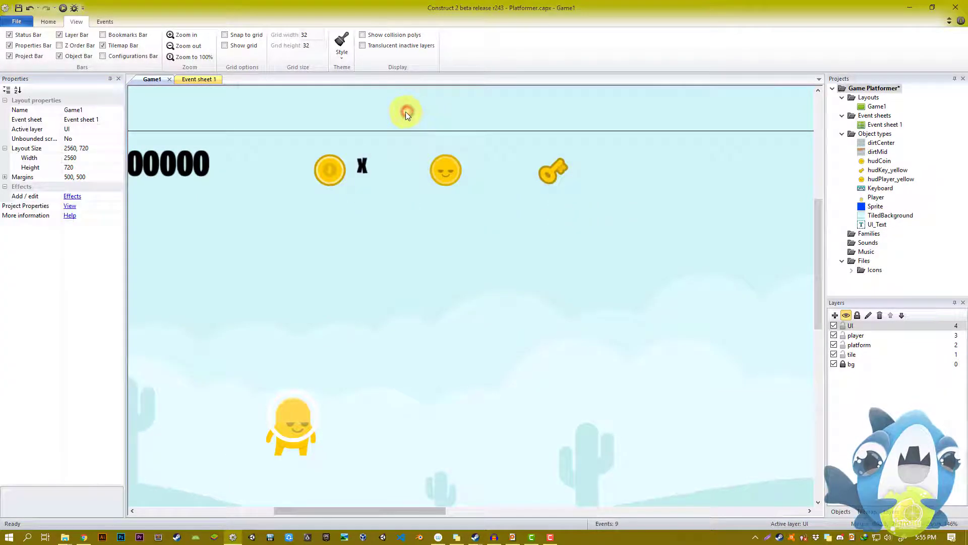
Step: Narrow the X text's box to about 32 px and lower it to about Y 57.8, level with the coin icon
ctrl+scroll(344, 144, up, 1)
ctrl+scroll(344, 143, up, 1)
middle_drag(379, 190, 393, 336)
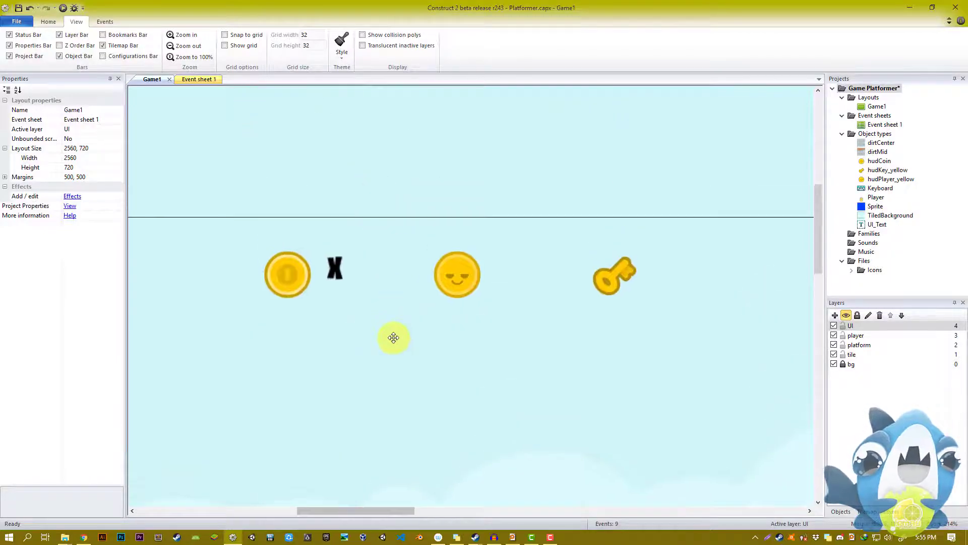
click(304, 276)
shift+click(442, 268)
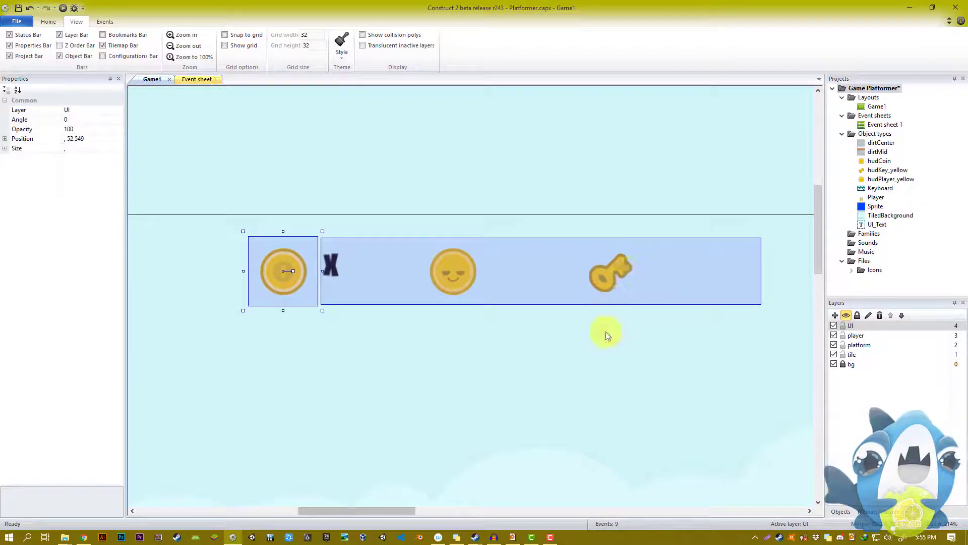
click(600, 352)
click(723, 259)
drag(768, 271, 334, 262)
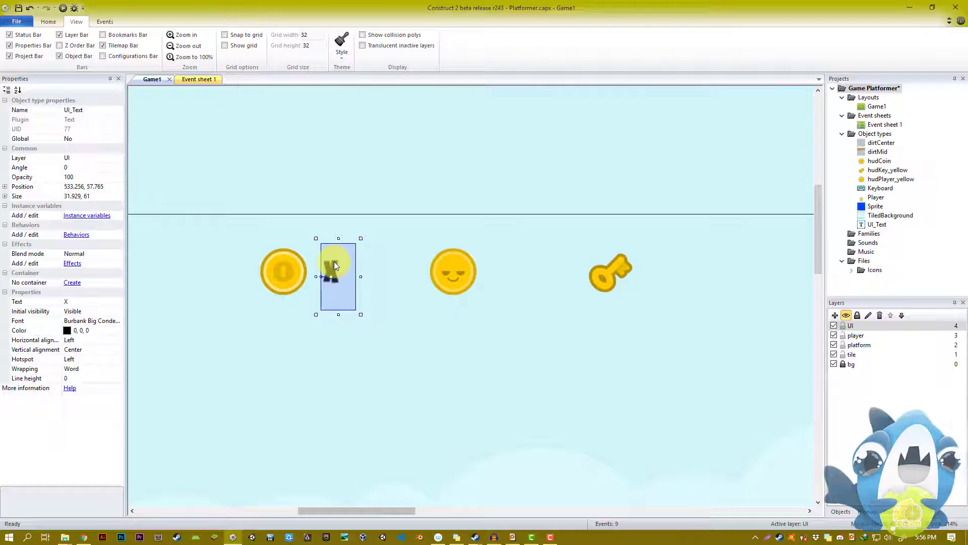
click(340, 199)
Step: Move the X text closer to the coin, to about X 524.8, and widen its box to about 92 px
ctrl+scroll(380, 257, down, 3)
ctrl+scroll(370, 266, up, 2)
ctrl+scroll(370, 265, up, 2)
drag(302, 265, 296, 265)
click(318, 171)
click(297, 255)
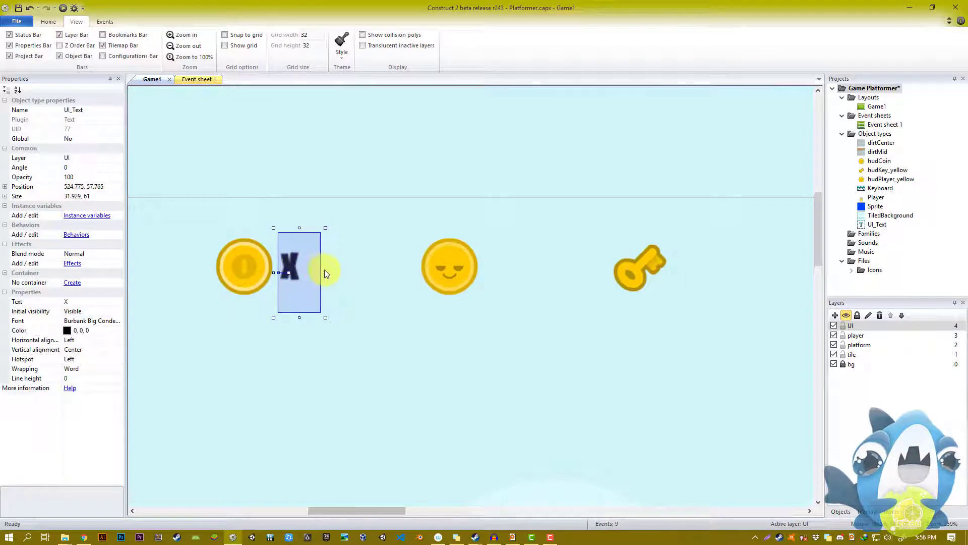
drag(325, 273, 406, 275)
click(305, 184)
Step: Duplicate the X text beside the player face icon and the key icon
click(298, 264)
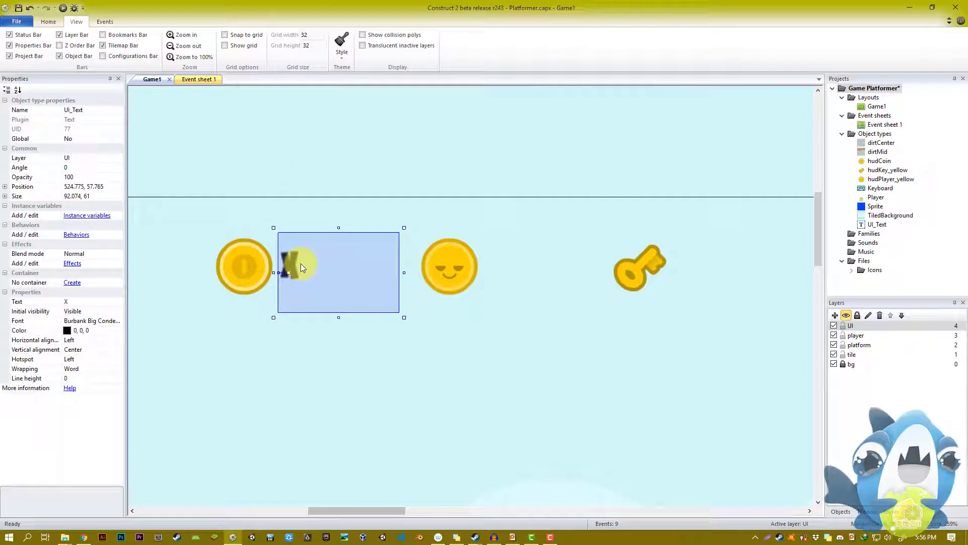
ctrl+drag(298, 266, 688, 273)
click(502, 194)
ctrl+scroll(502, 194, down, 3)
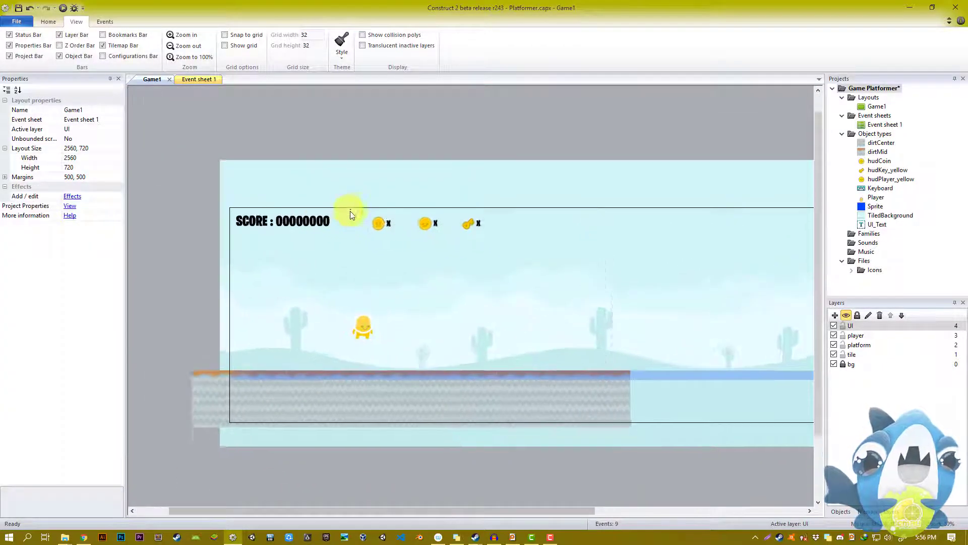
Step: Select the coin, player and key icons with their X texts and move them up slightly, level with the score text
ctrl+scroll(352, 215, up, 5)
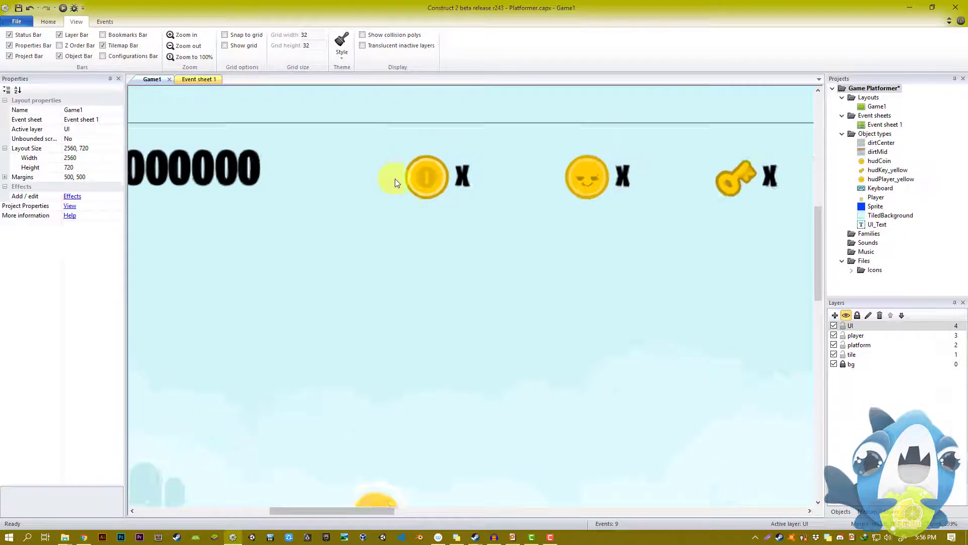
ctrl+scroll(394, 176, down, 5)
drag(409, 190, 728, 302)
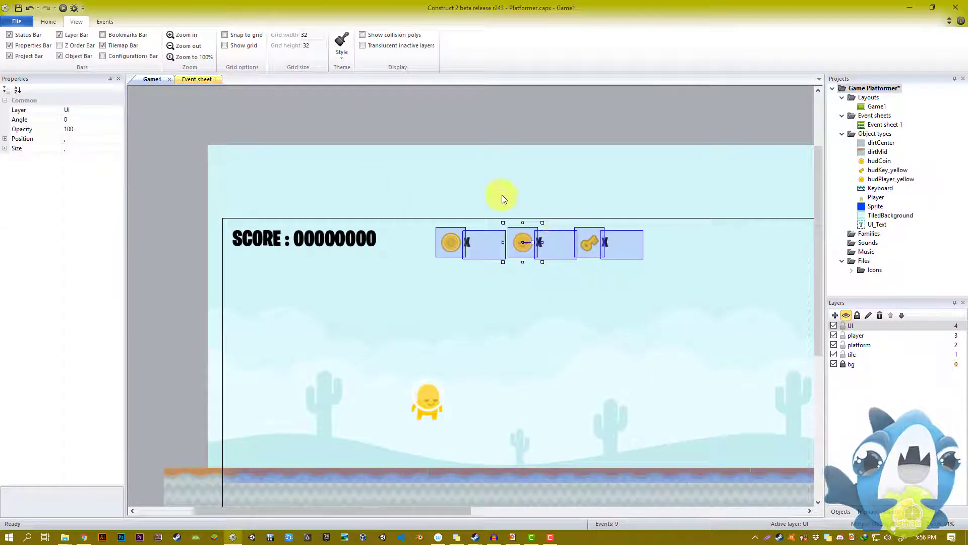
ctrl+scroll(504, 194, up, 1)
click(492, 114)
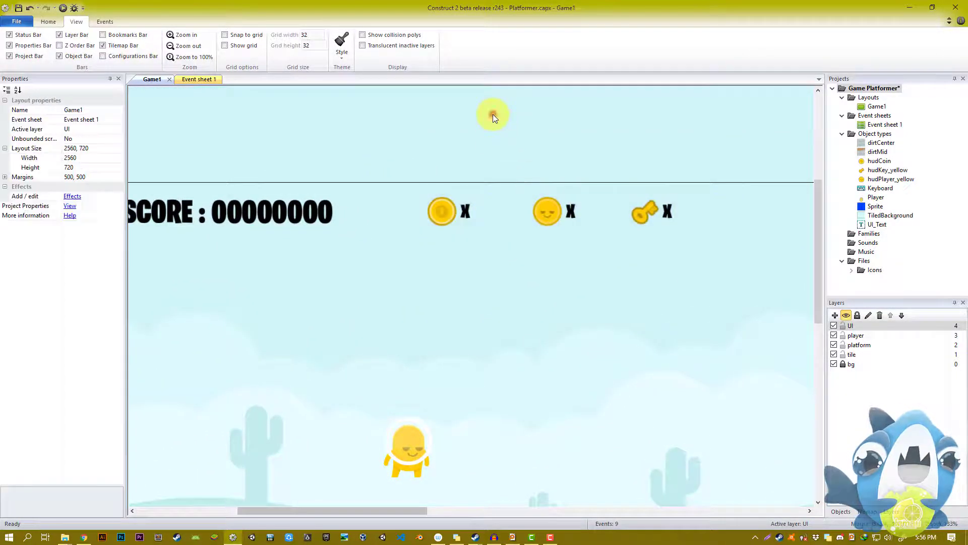
Step: Preview the game to check the layout of the score text and HUD icons, and close the preview
ctrl+scroll(538, 171, down, 5)
click(62, 7)
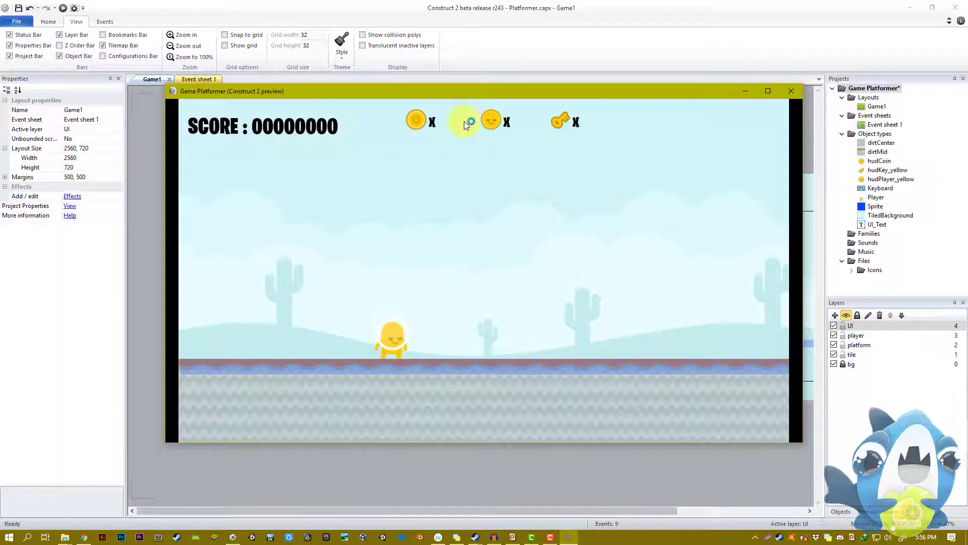
click(790, 91)
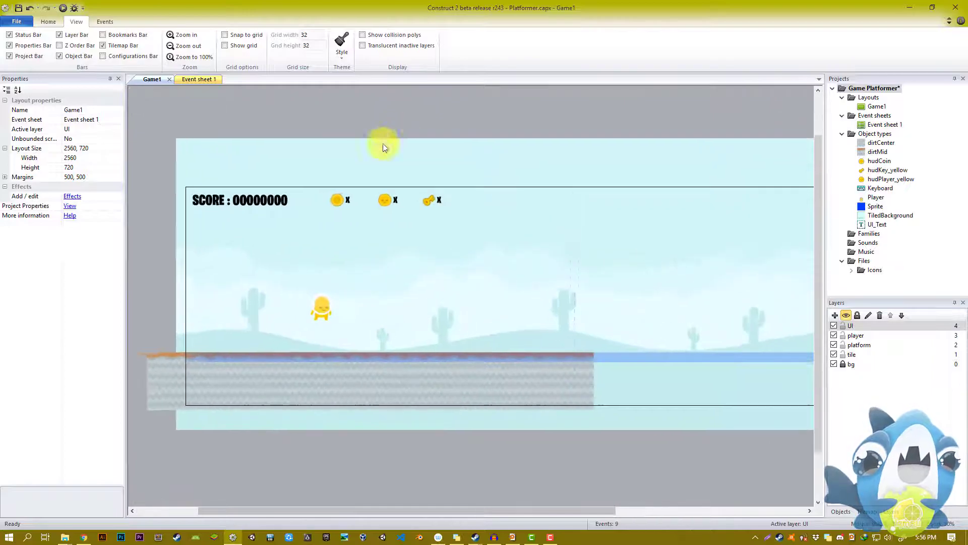
Step: Move the coin, player and key icons and the first two X texts down slightly together
ctrl+scroll(301, 148, up, 6)
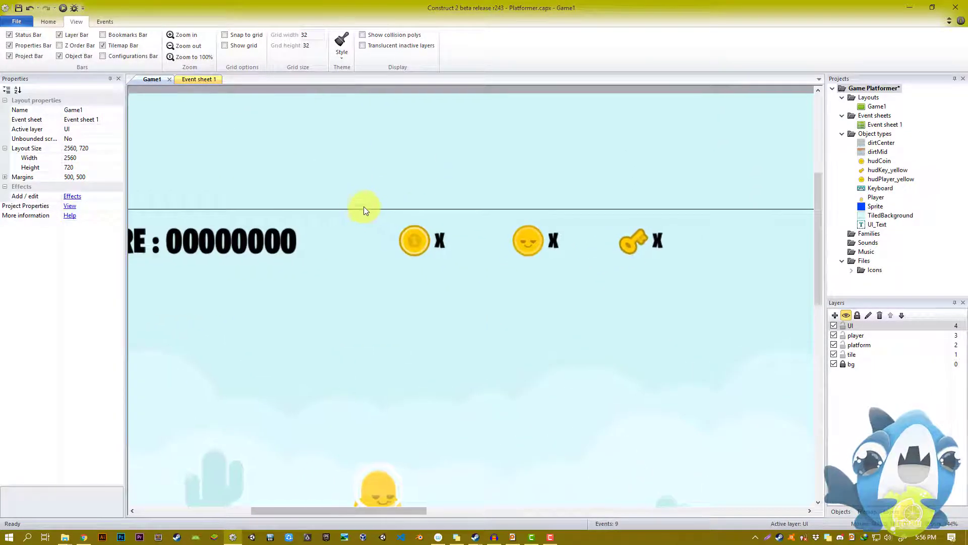
drag(364, 206, 694, 291)
drag(641, 240, 642, 245)
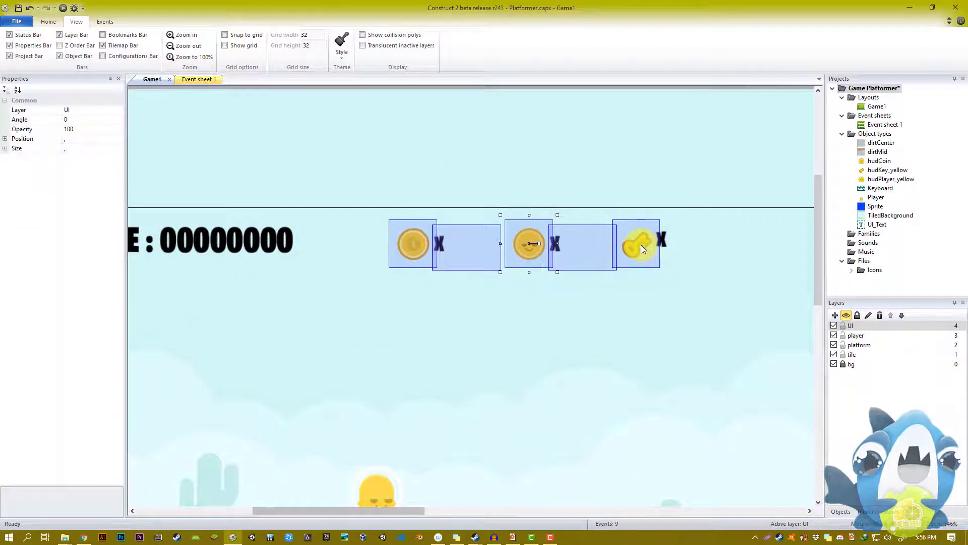
Step: Preview the game again to check how the lowered HUD icons line up with the score text
click(63, 8)
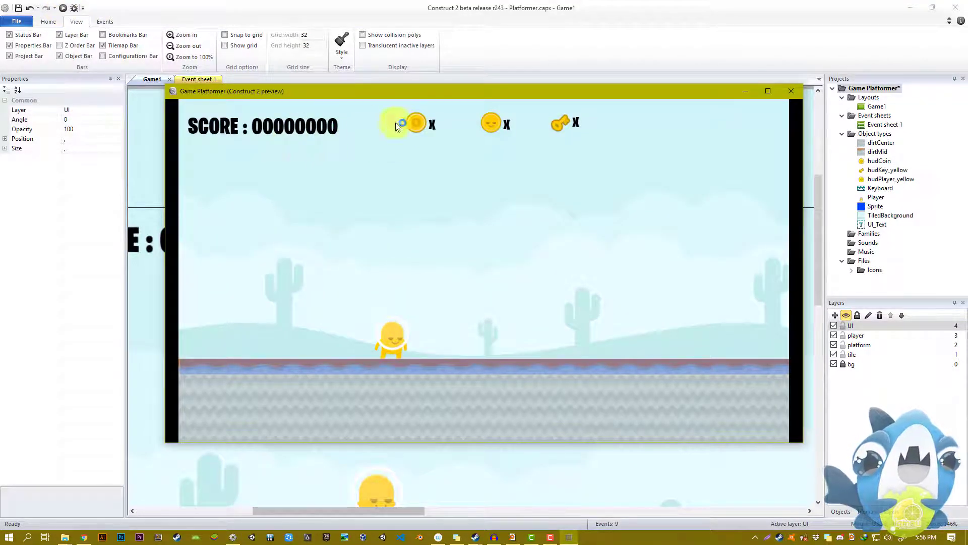
click(791, 91)
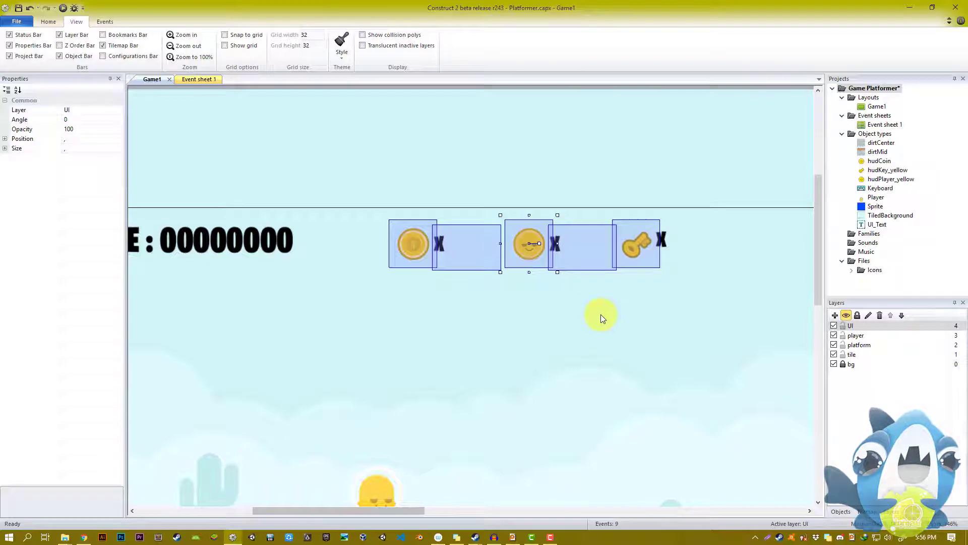
click(62, 8)
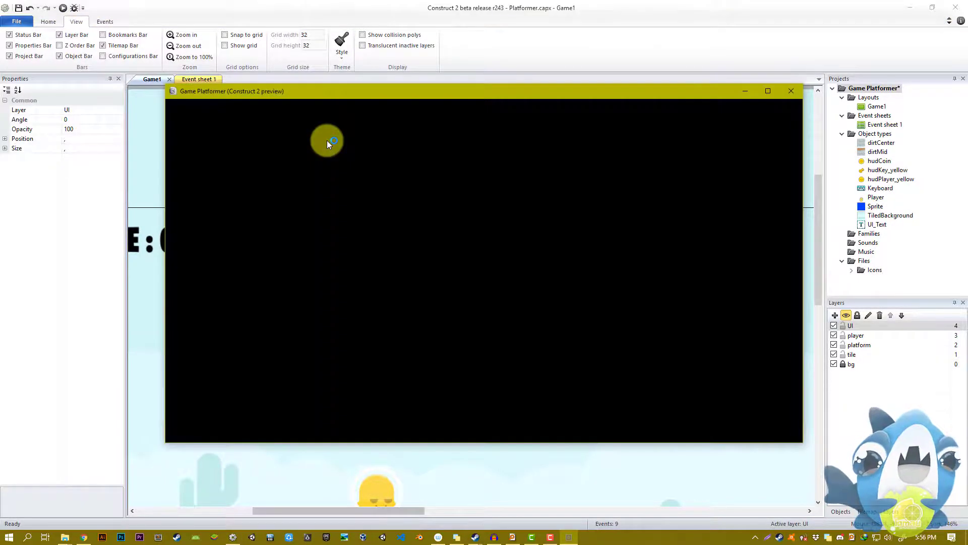
Step: Walk the player left and right in the preview to check how the HUD scrolls, and close the preview
key(Right)
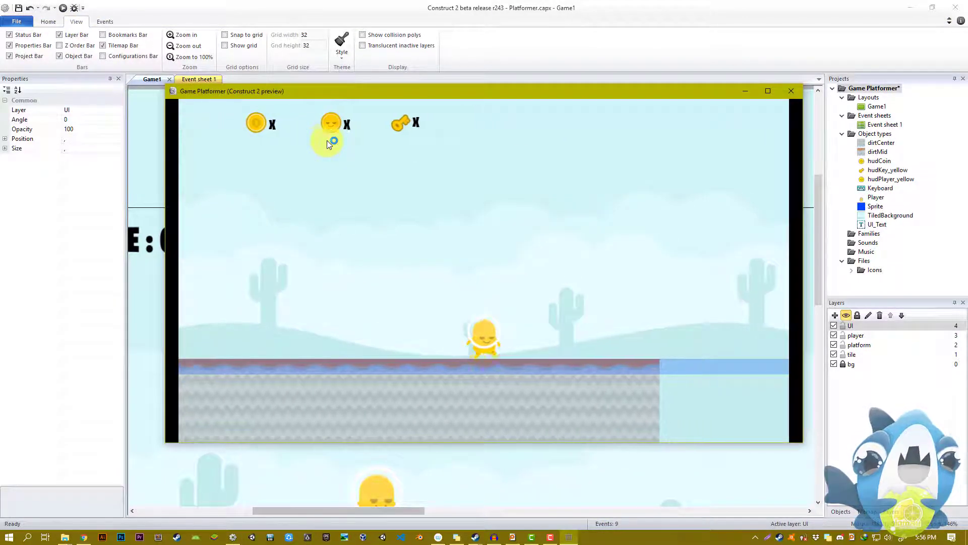
key(Left)
key(Right)
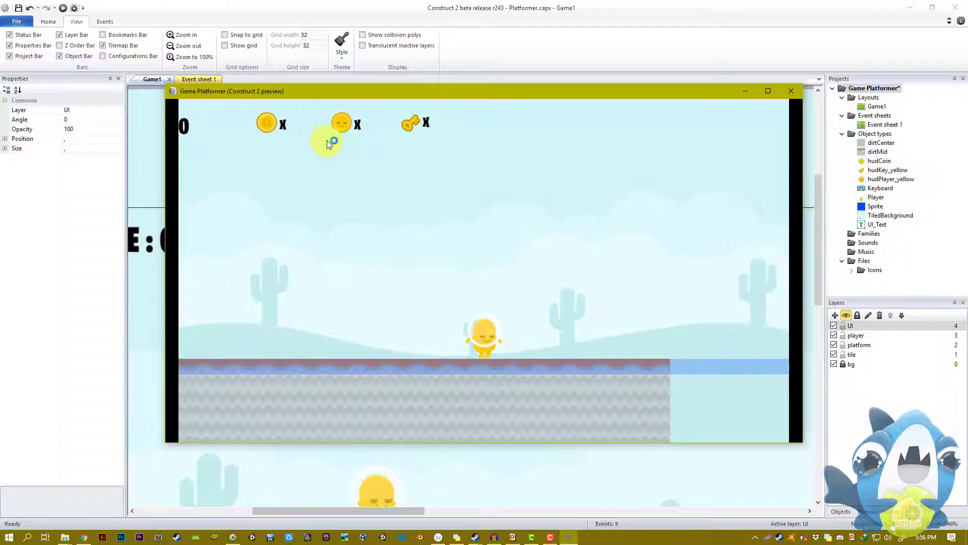
key(Left)
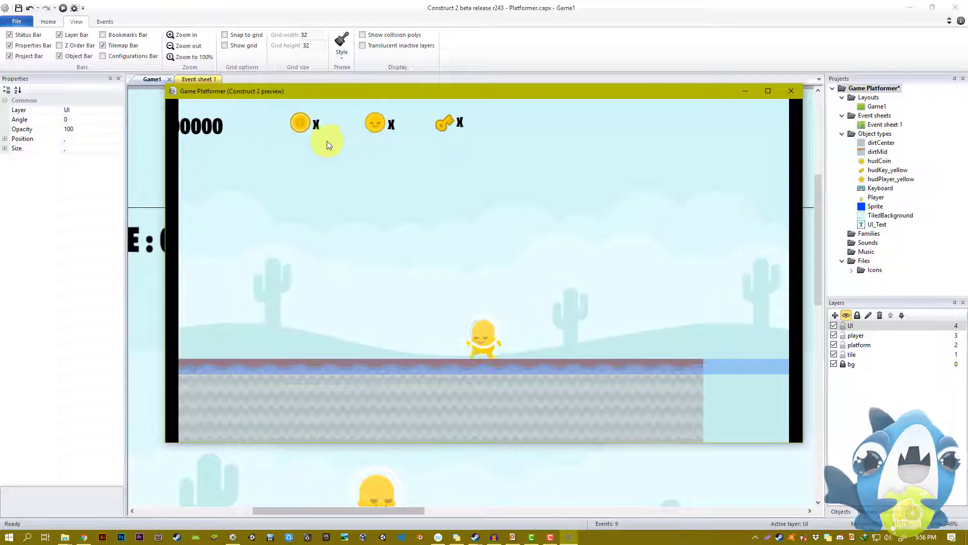
key(Left)
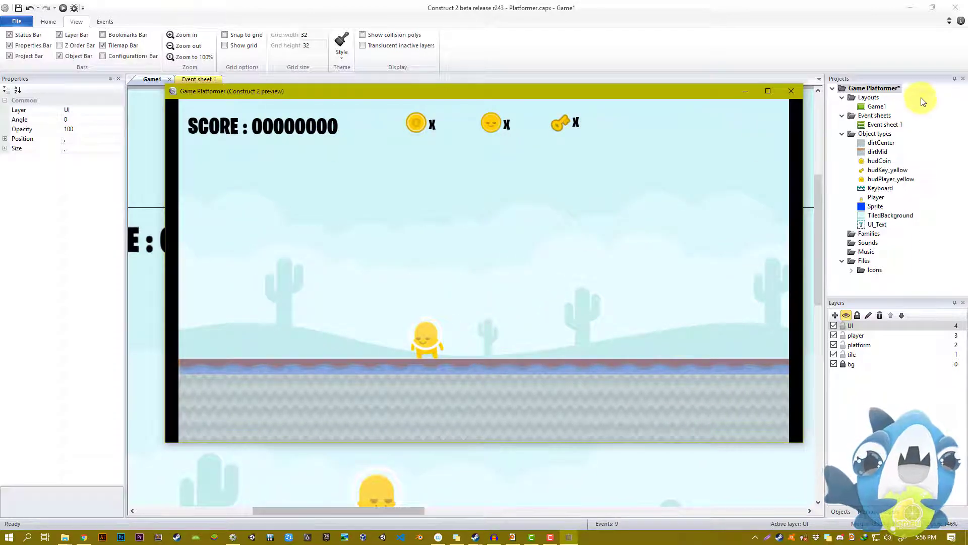
click(791, 91)
Step: Set the parallax of the UI layer to 0, 0
click(878, 326)
click(103, 184)
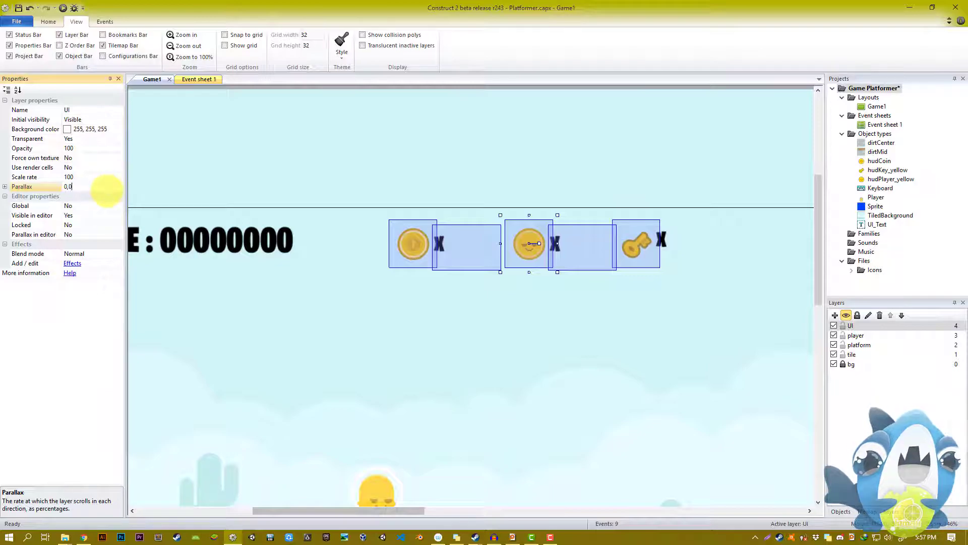
click(311, 245)
Step: Preview the game, walk and jump with the player to test the HUD's fixed position, and close the preview
key(F5)
key(Right)
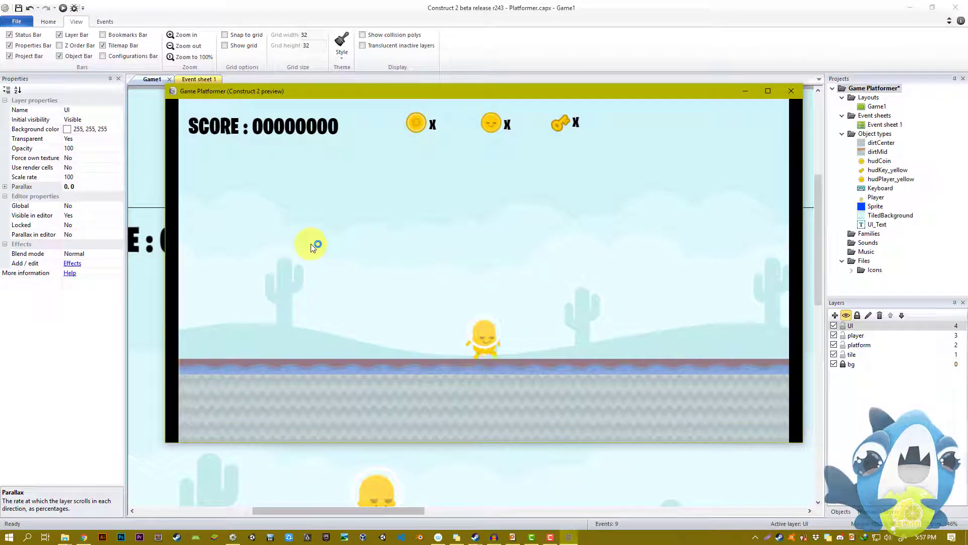
key(Up)
key(Left)
key(Up)
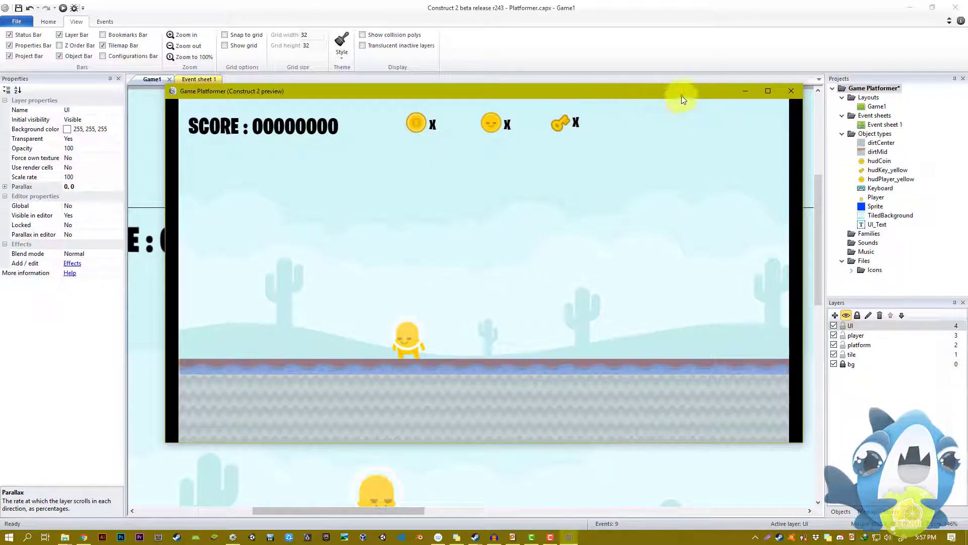
click(790, 91)
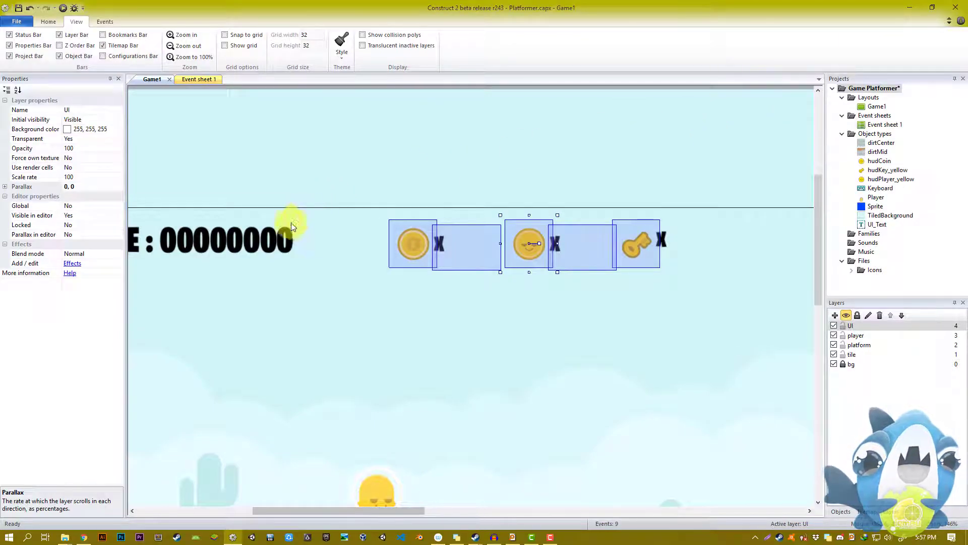
Step: Try adding an effect to the score text, and undo it
click(260, 222)
ctrl+scroll(247, 201, down, 2)
ctrl+scroll(371, 179, up, 2)
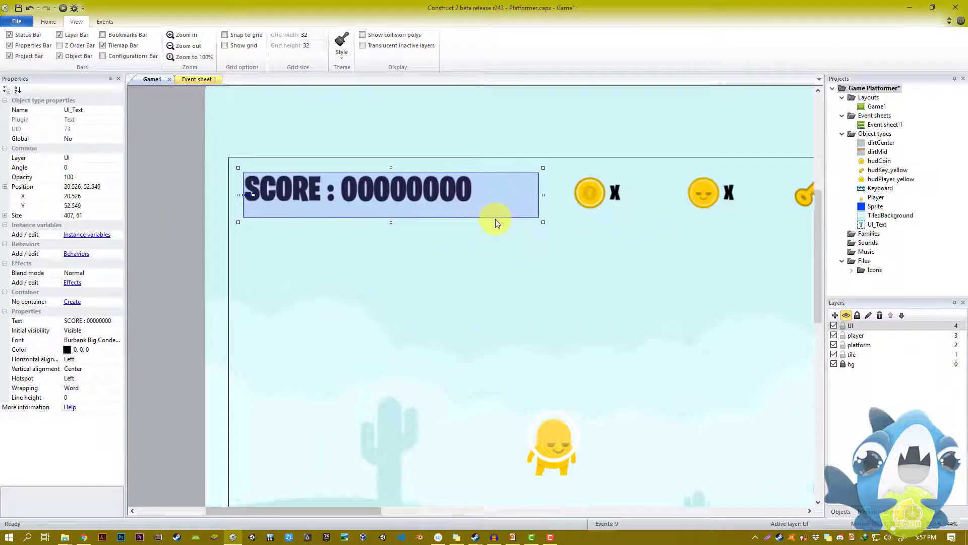
ctrl+scroll(496, 222, up, 1)
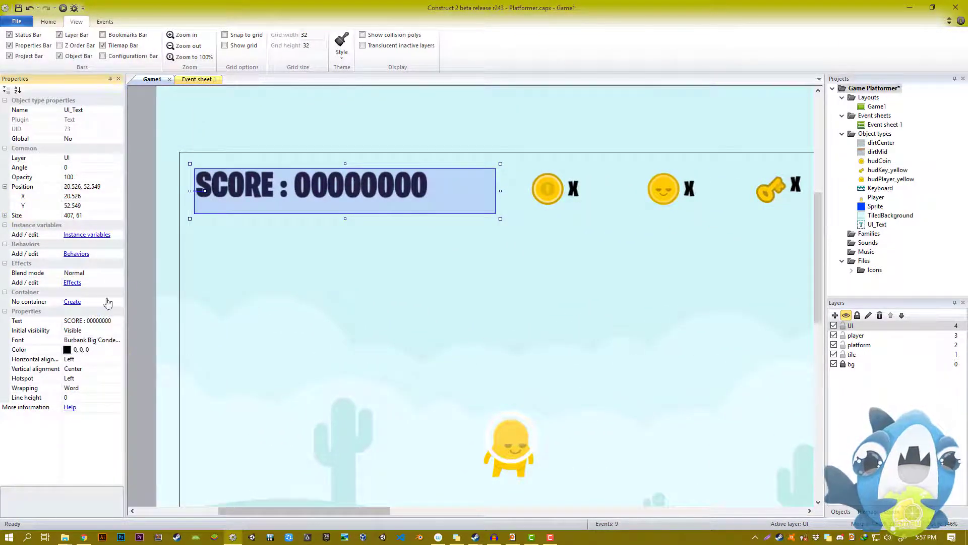
click(72, 281)
click(405, 213)
scroll(453, 267, down, 3)
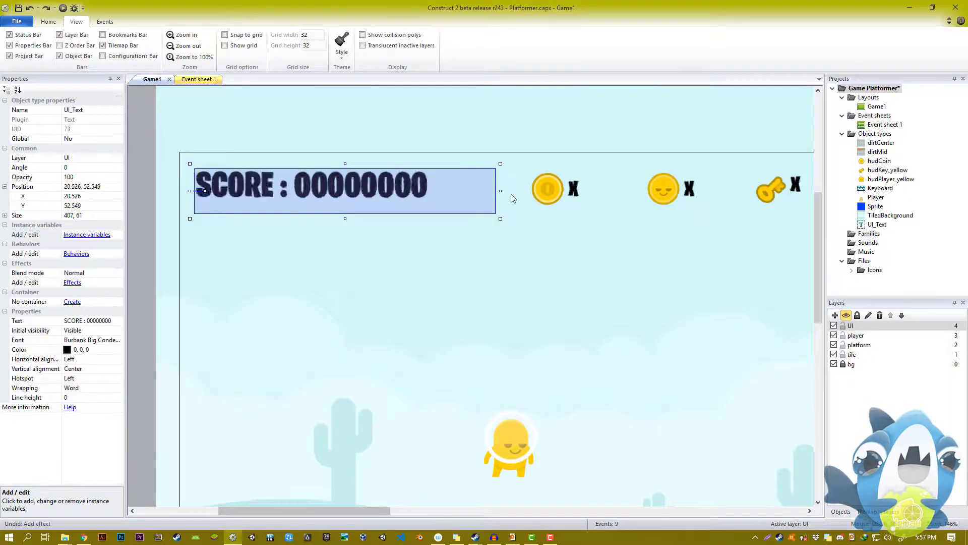
Step: Set the colour of the score text and the X texts to purple (153, 0, 153)
click(118, 349)
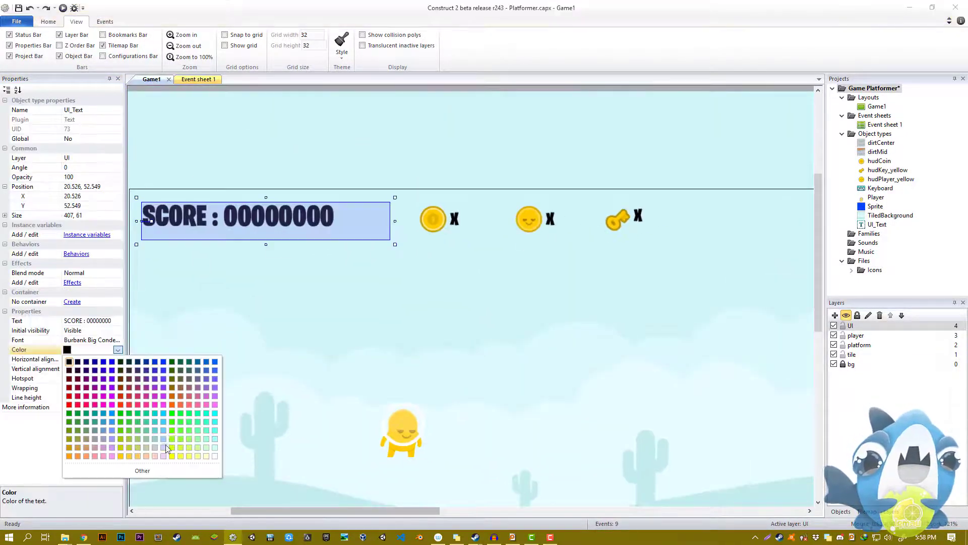
click(441, 323)
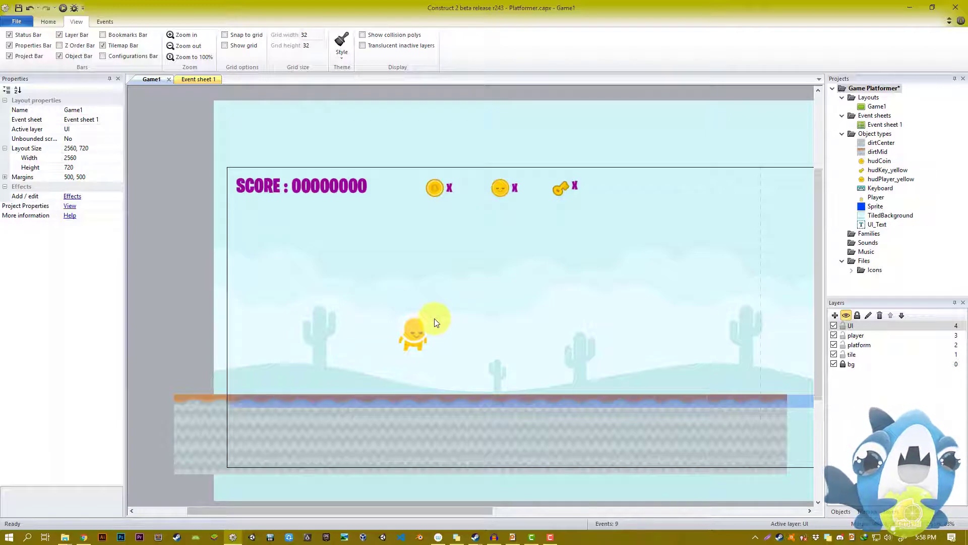
Step: Select the coin, player and key icons with their X texts and nudge them slightly right and down together
drag(398, 169, 628, 222)
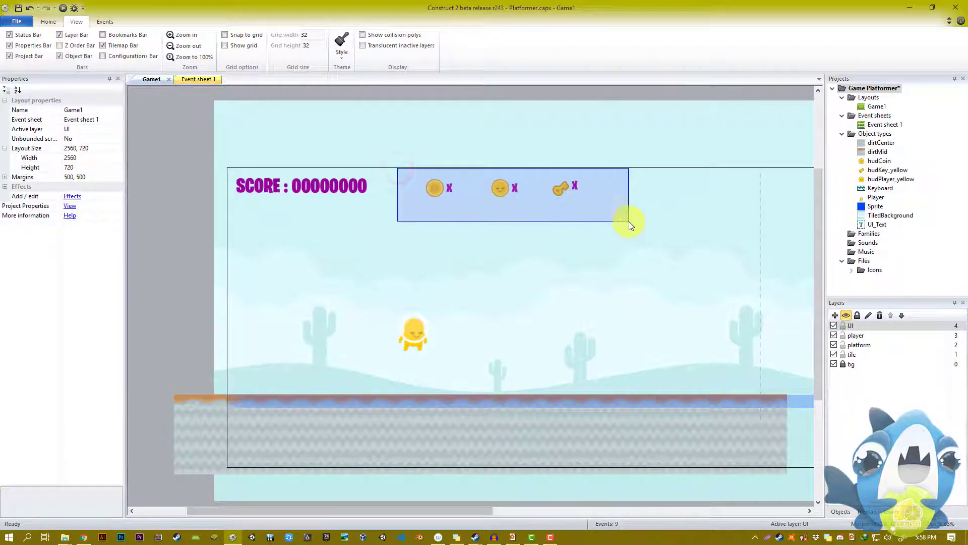
drag(519, 206, 519, 206)
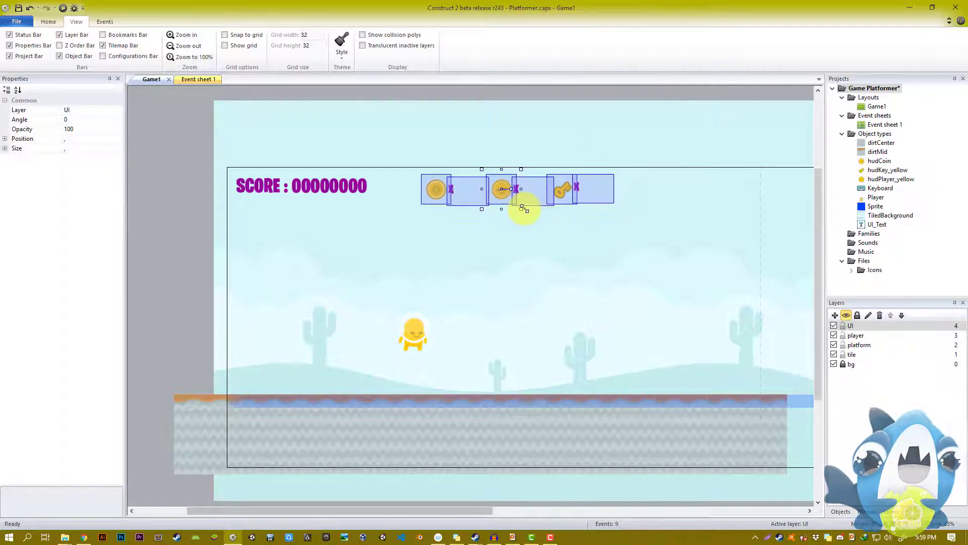
click(498, 108)
Step: Shift the X texts slightly right, away from their icons
ctrl+scroll(513, 162, up, 4)
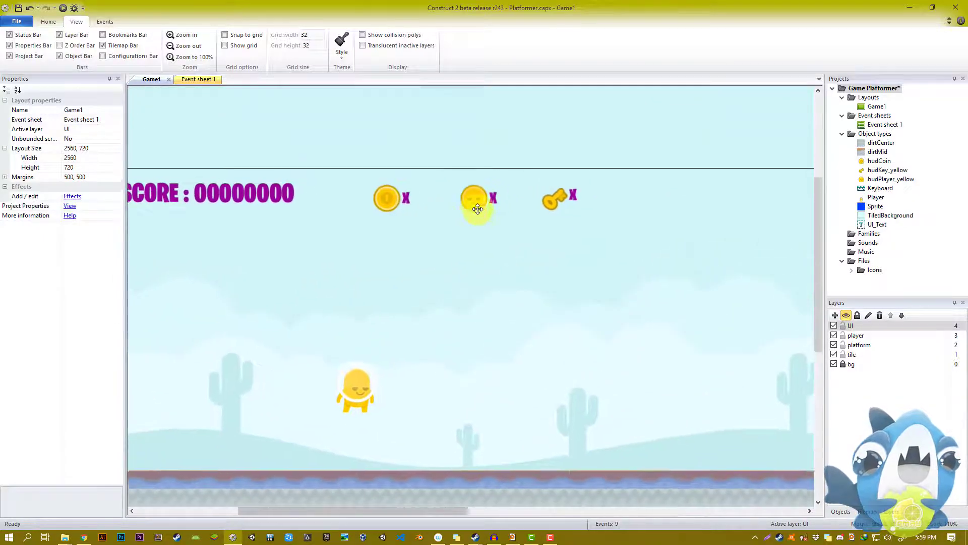
click(385, 211)
ctrl+drag(386, 211, 547, 206)
key(ctrl+z)
drag(625, 201, 682, 201)
click(625, 291)
Step: Adjust the X text beside the key icon to about (834, 60), level with the other two X texts
ctrl+scroll(626, 288, down, 2)
ctrl+scroll(634, 254, up, 4)
ctrl+scroll(544, 267, up, 2)
drag(628, 264, 616, 273)
ctrl+scroll(575, 230, down, 8)
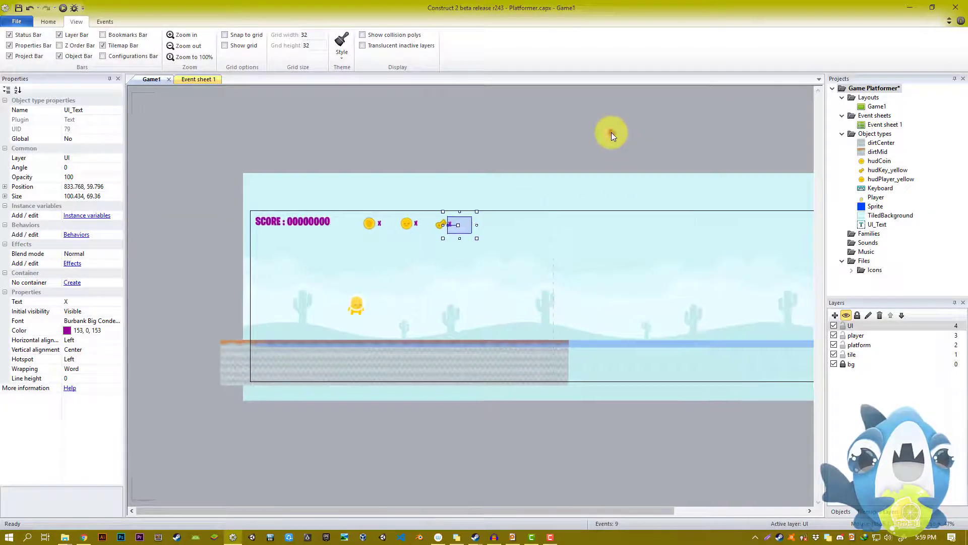
click(611, 132)
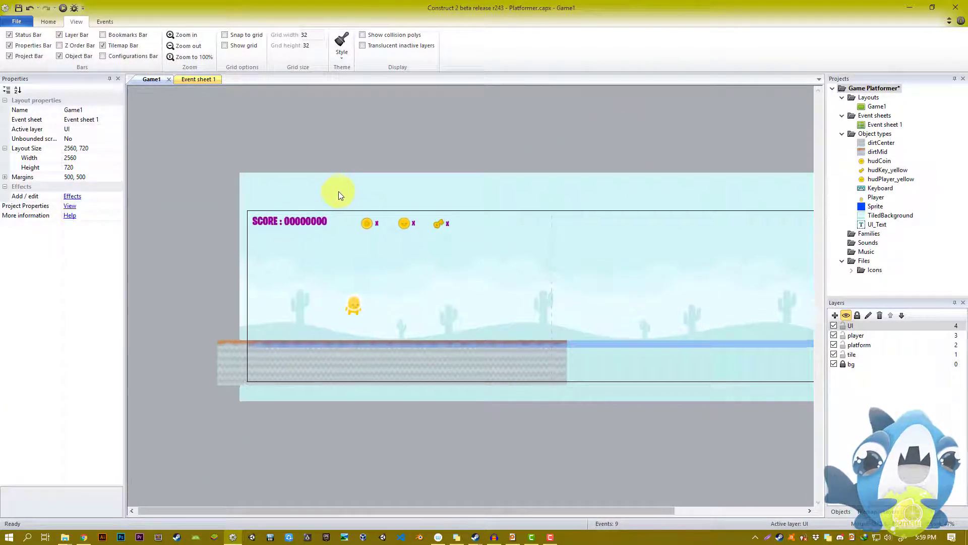
Step: Preview the game to check the purple texts and adjusted X spacing while the player walks, and close the preview
ctrl+scroll(338, 192, up, 2)
ctrl+scroll(322, 169, up, 2)
ctrl+scroll(450, 196, up, 1)
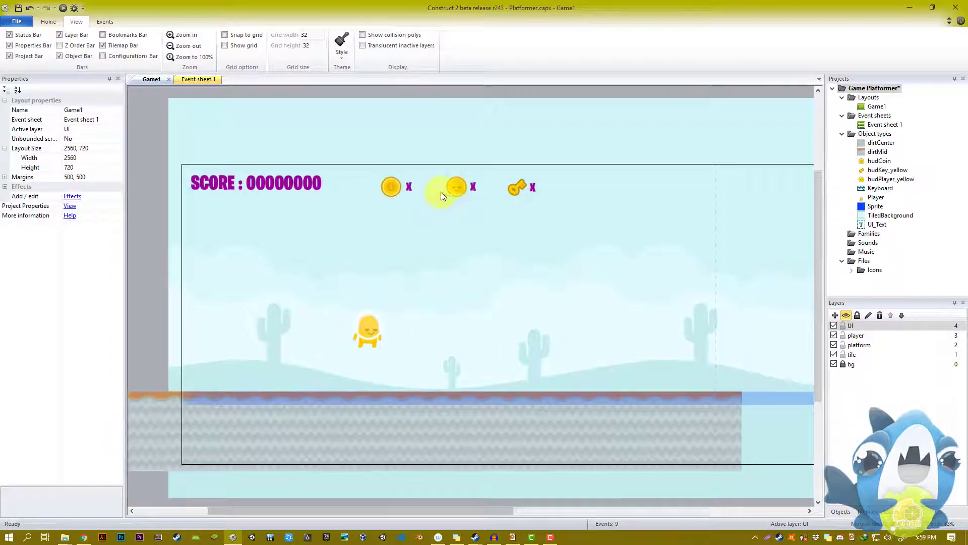
click(63, 8)
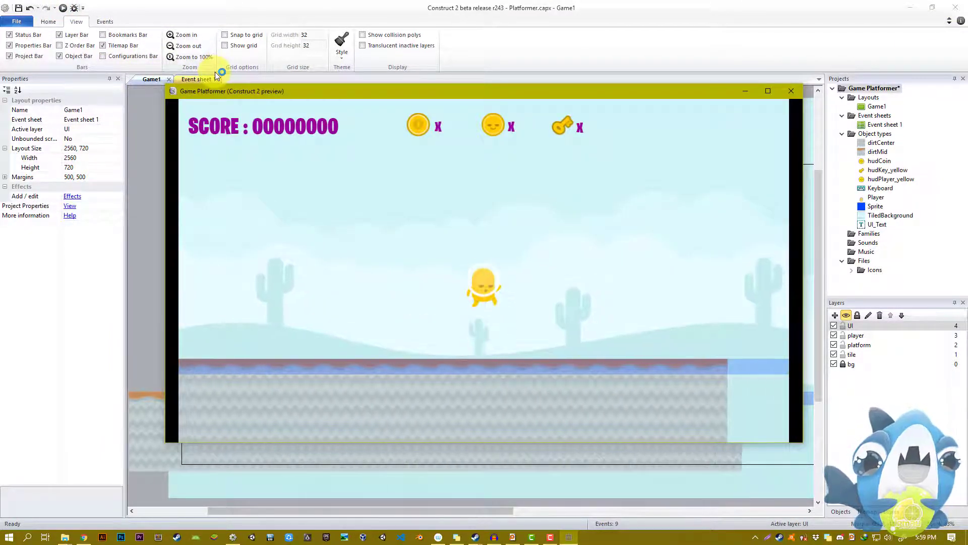
key(Left)
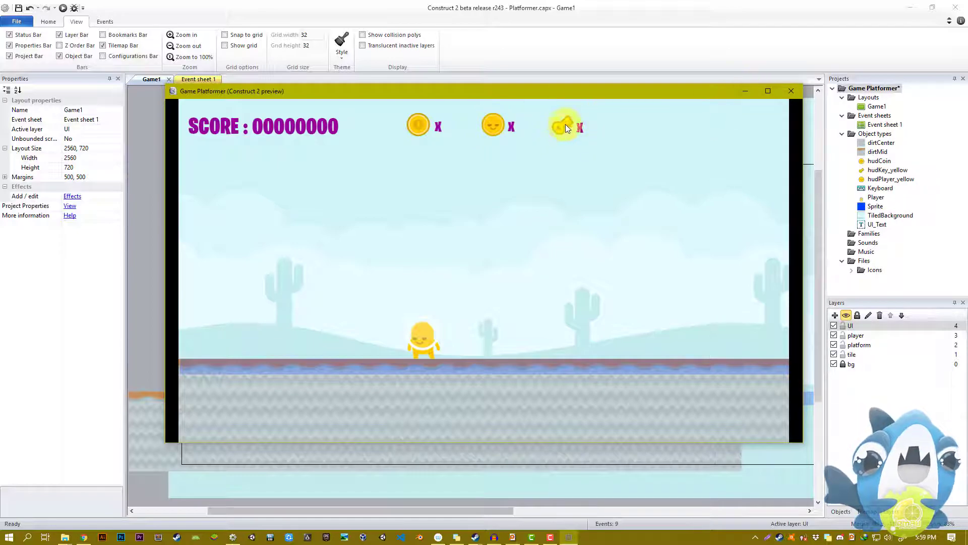
click(792, 90)
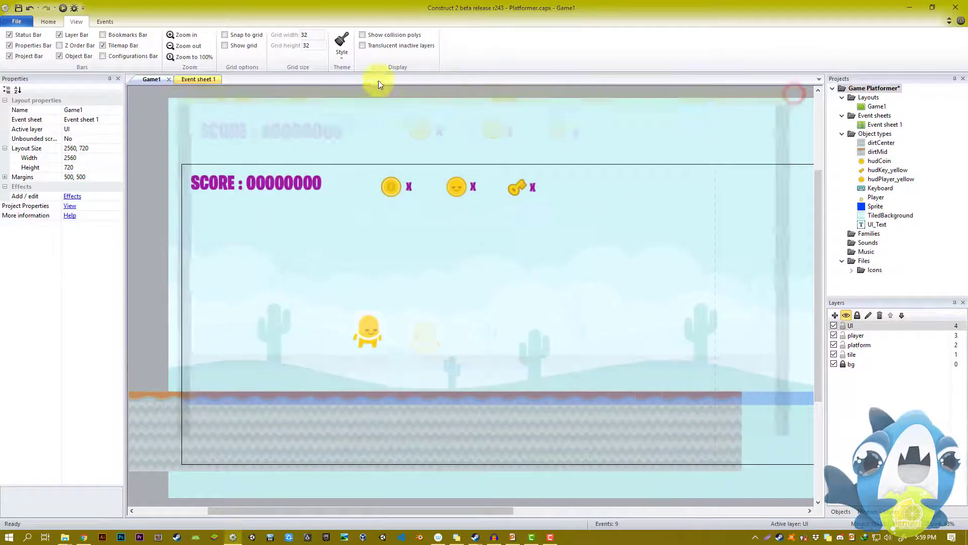
Step: Open the event sheet and rename it as EventSheetUtama
click(198, 81)
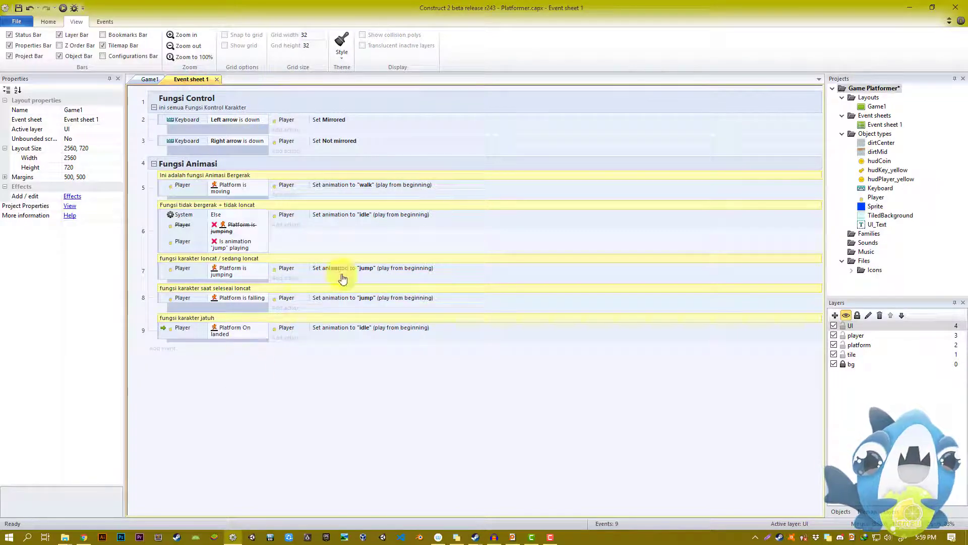
click(882, 125)
click(882, 124)
text(ents)
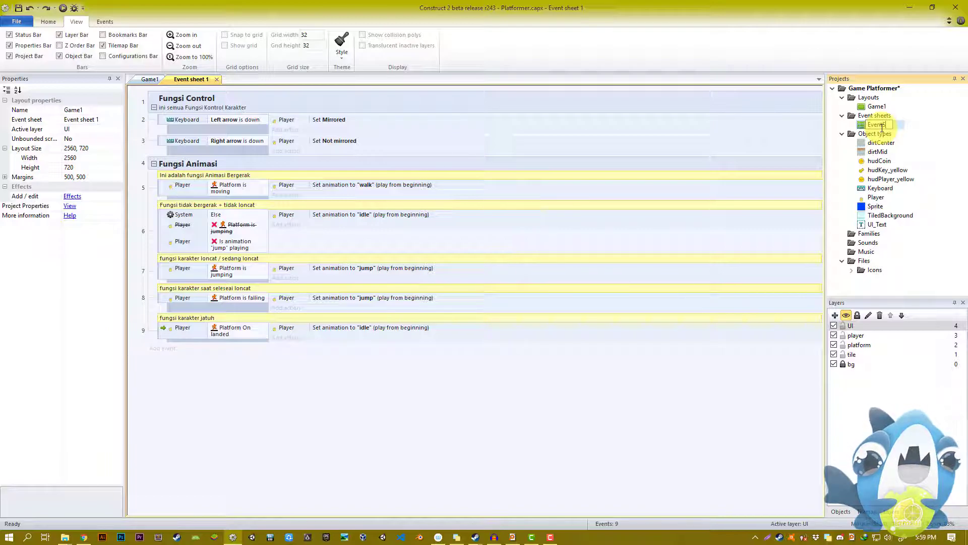
text(ventSheetUtama)
key(Return)
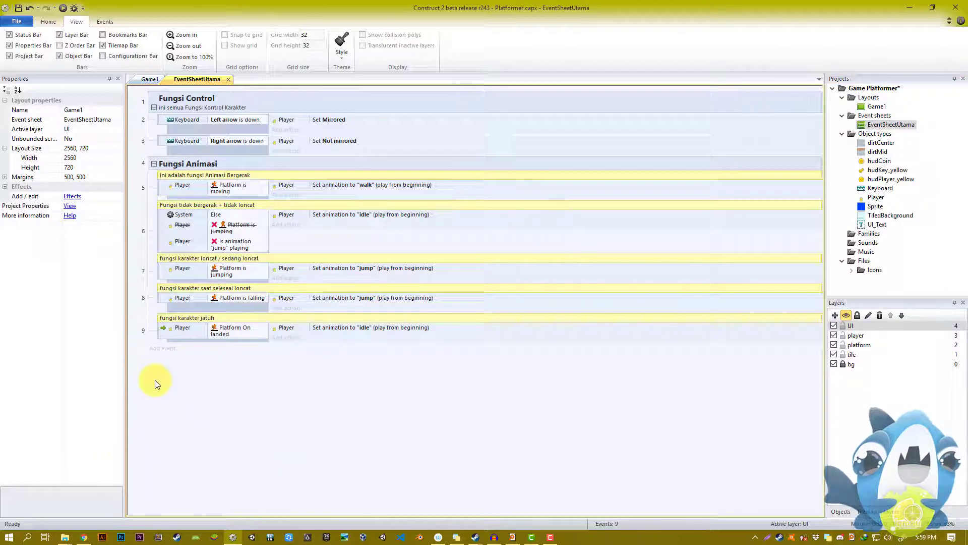
Step: Add an event group named "Semua Global Variable" with the description "ini adalah grup global variable", and place it first in the event sheet
right_click(158, 429)
click(188, 457)
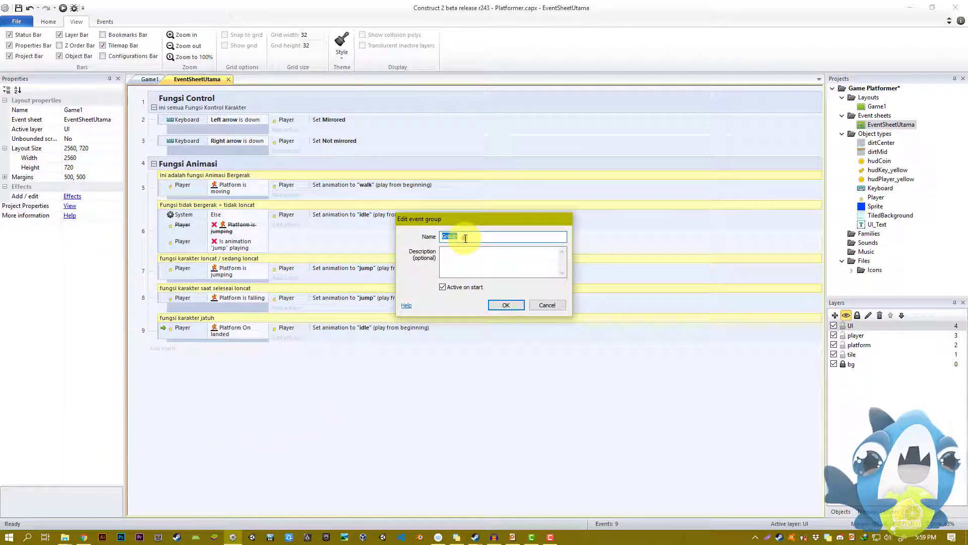
text(Sem)
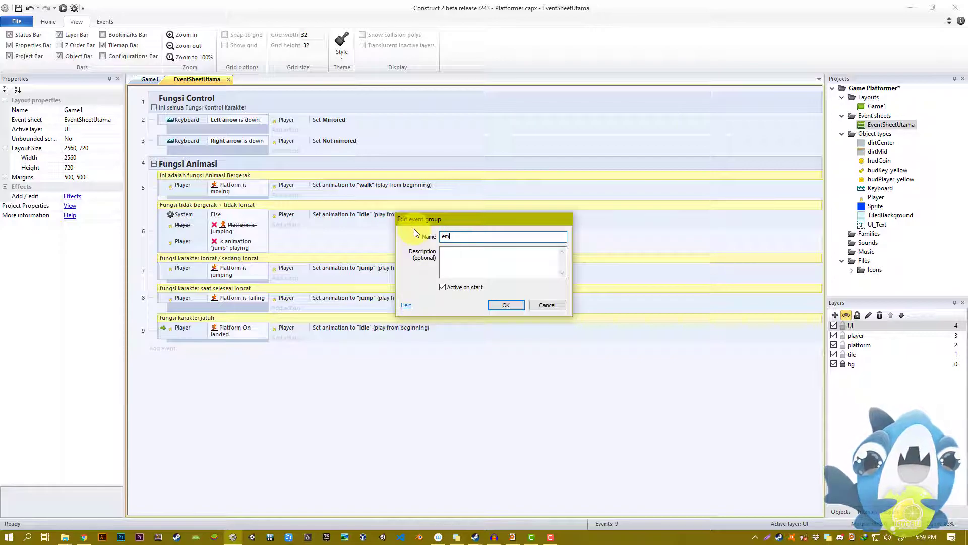
text(ua Global Variable)
key(Tab)
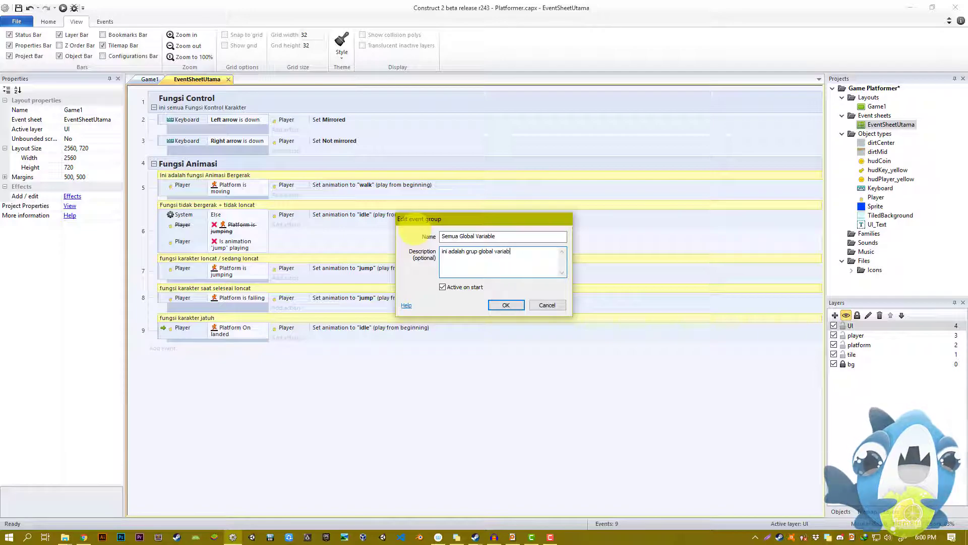
key(Return)
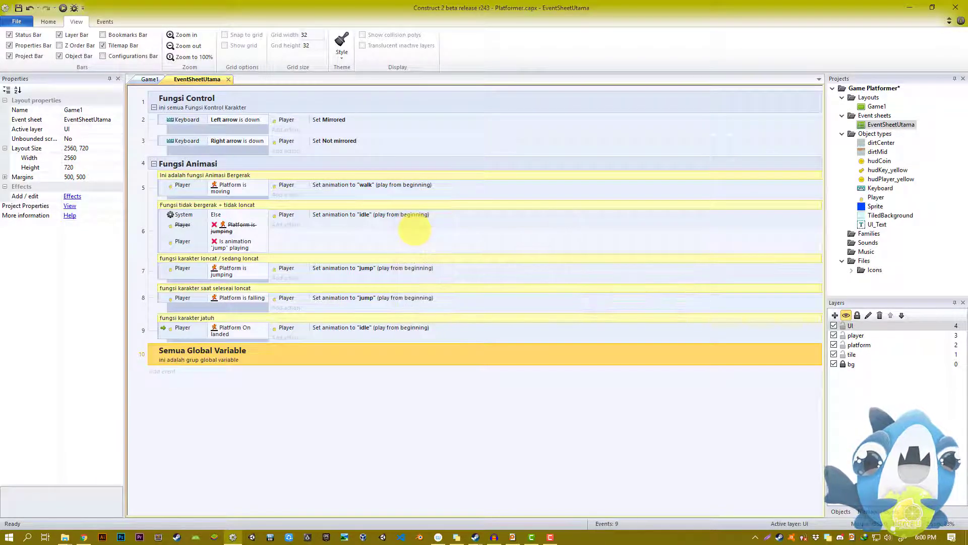
drag(156, 350, 148, 93)
right_click(197, 108)
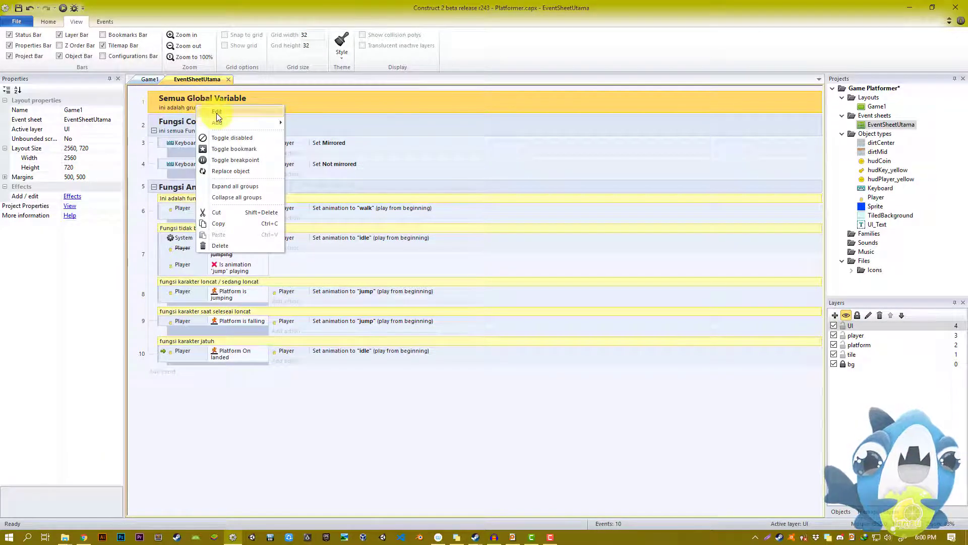
mouse_move(234, 126)
click(322, 129)
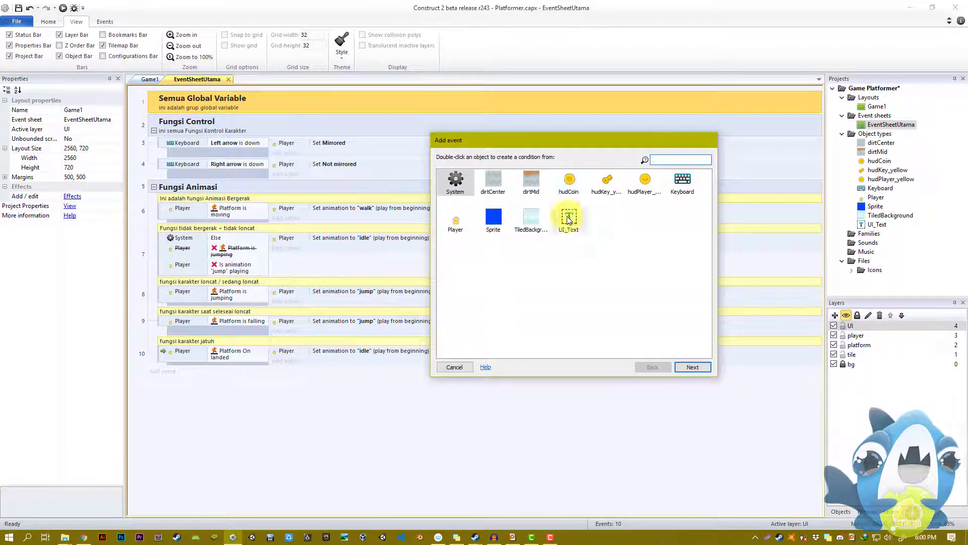
double_click(456, 181)
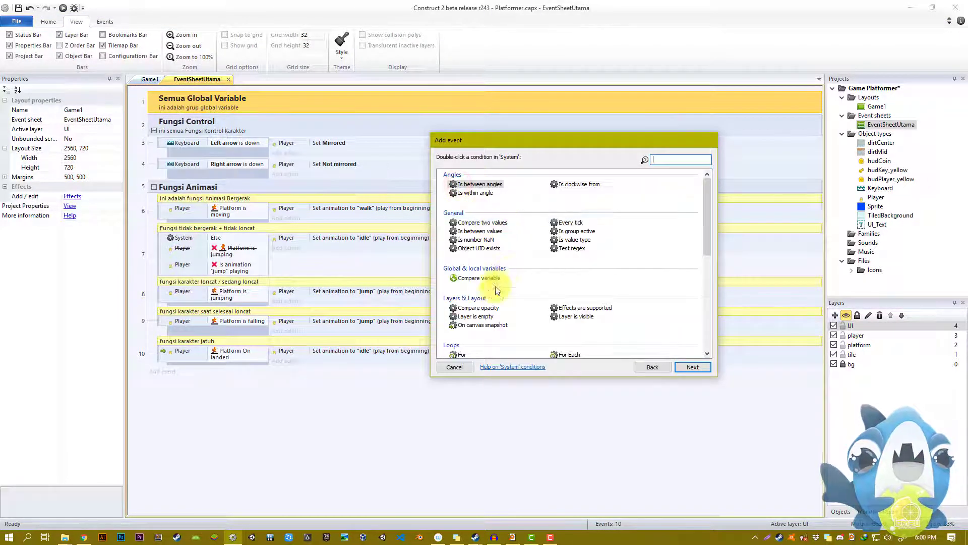
click(455, 367)
right_click(138, 417)
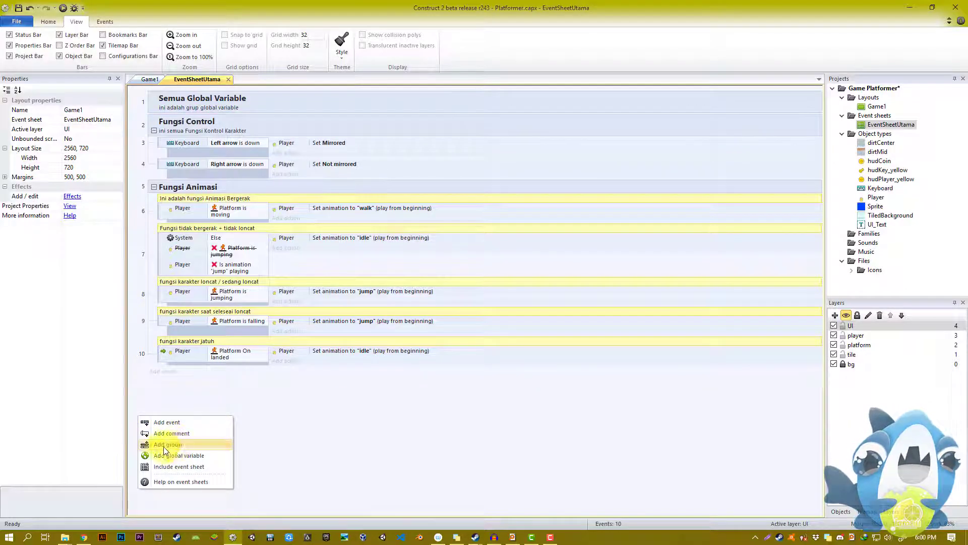
Step: Add a global number variable named Score with initial value 0 from the Semua Global Variable group
click(182, 103)
right_click(182, 103)
mouse_move(215, 125)
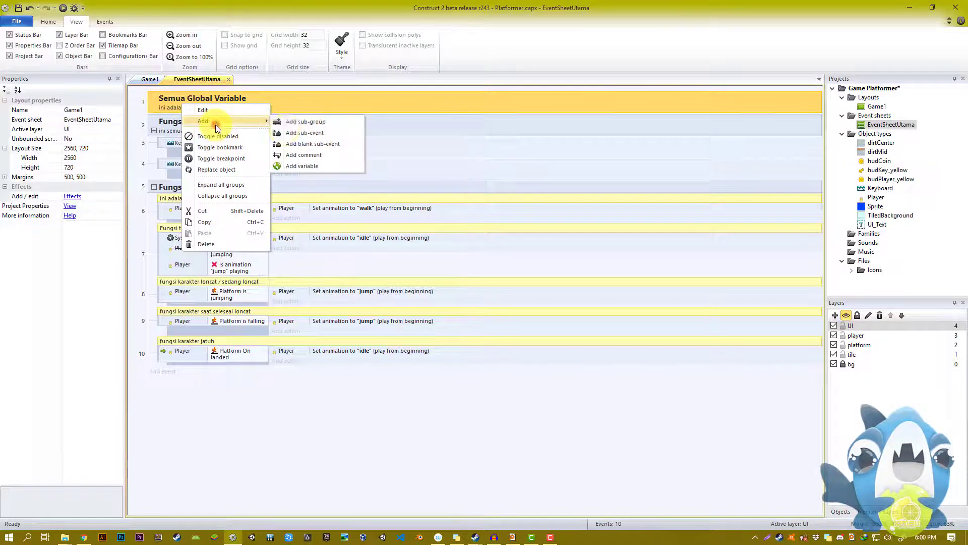
click(302, 166)
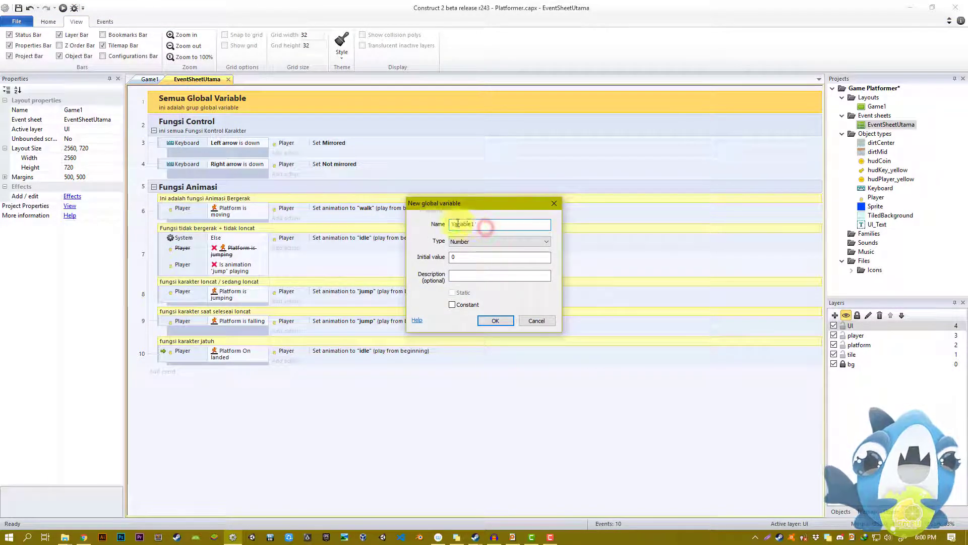
text(Score)
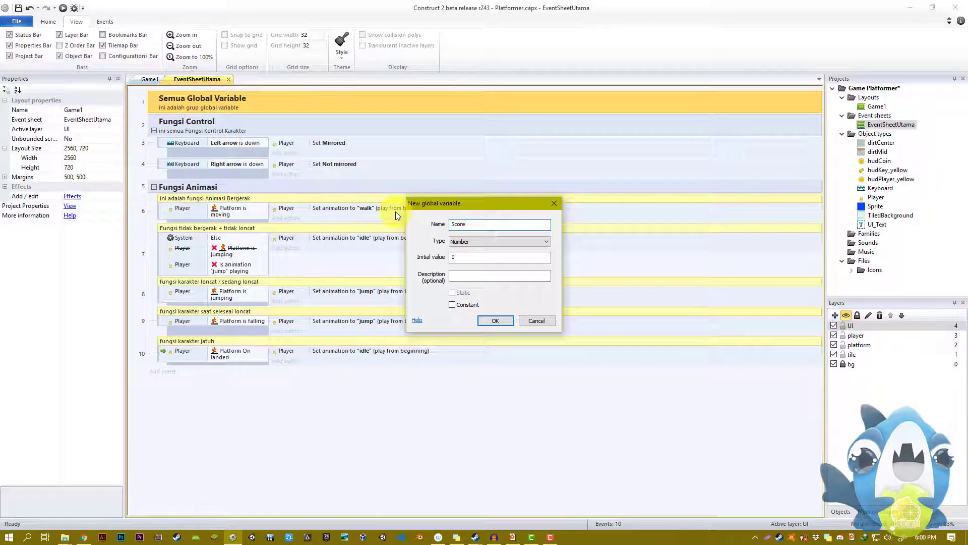
key(Return)
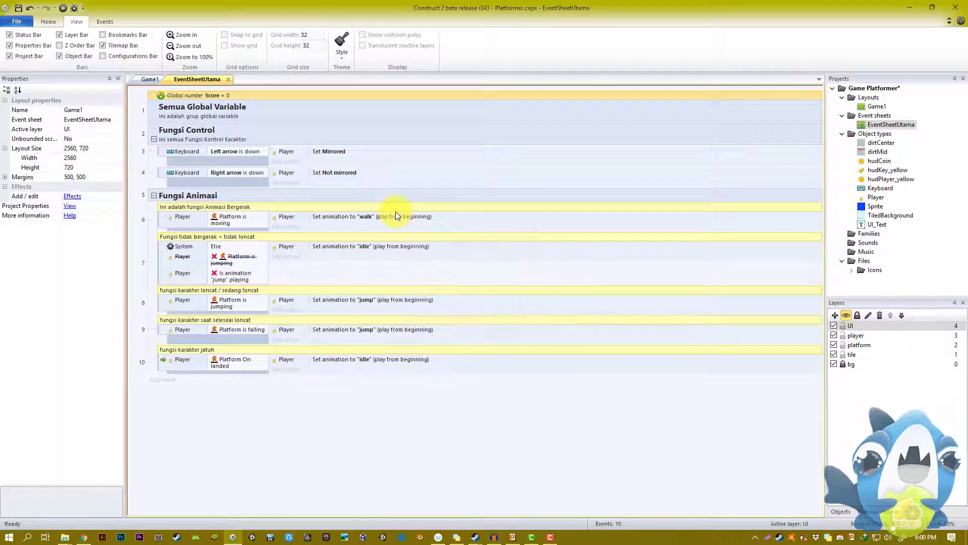
Step: Try to move the Score variable into the Semua Global Variable group
drag(158, 100, 176, 108)
key(ctrl+z)
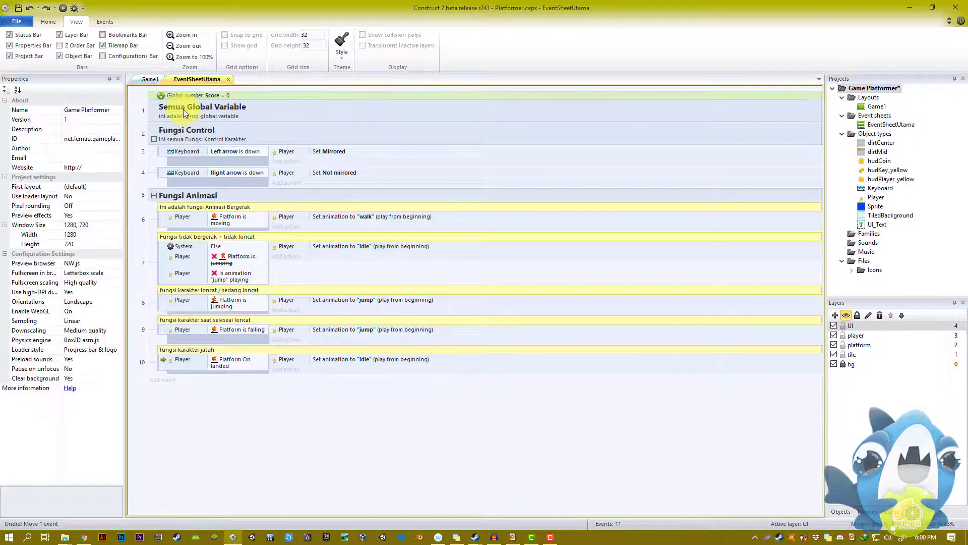
click(177, 105)
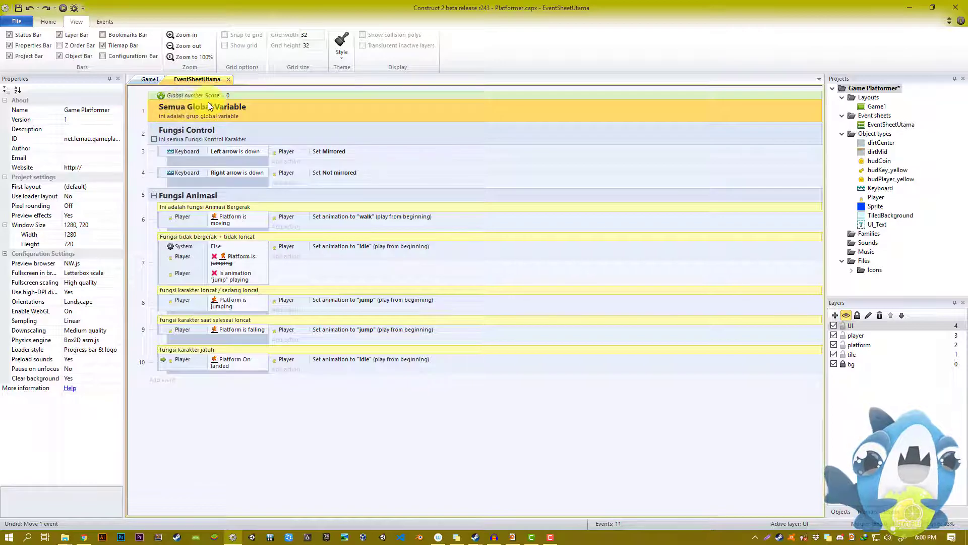
drag(191, 96, 169, 94)
Step: Delete the Semua Global Variable group and make three copies of the Score global variable
click(193, 111)
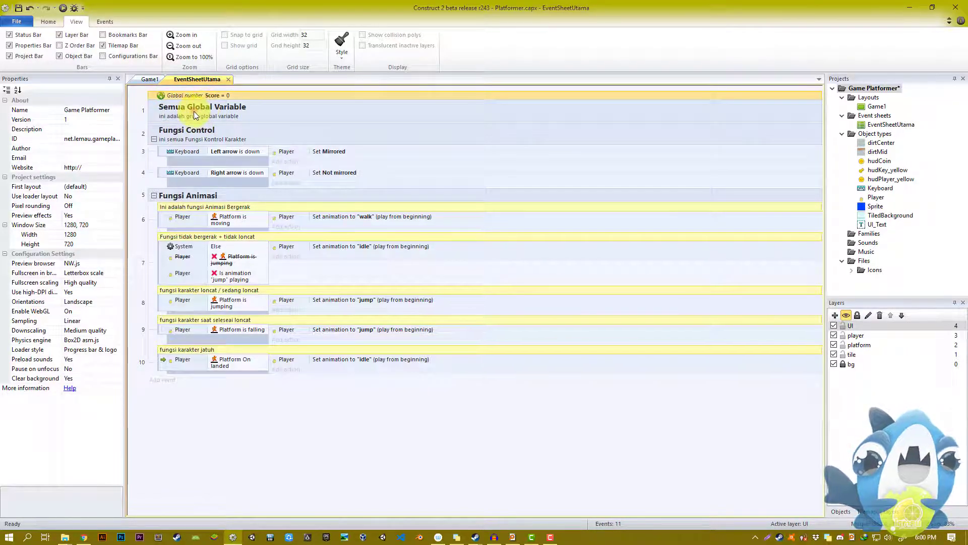
key(Delete)
click(171, 95)
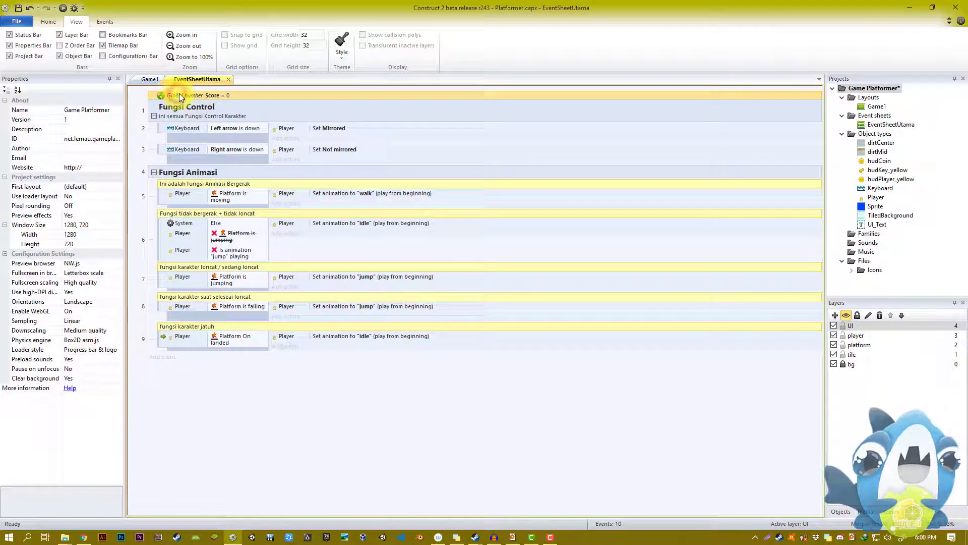
key(ctrl+c)
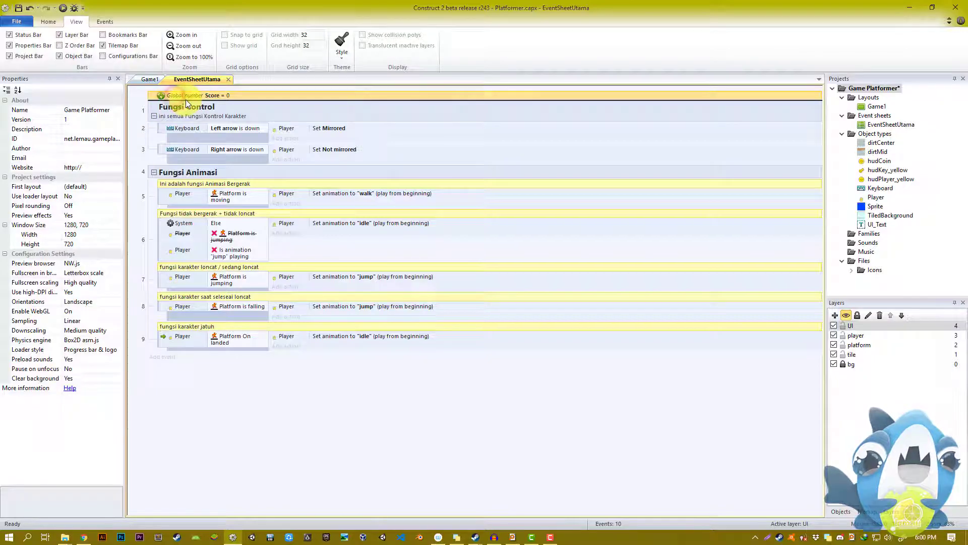
key(ctrl+v)
key(ctrl+v)
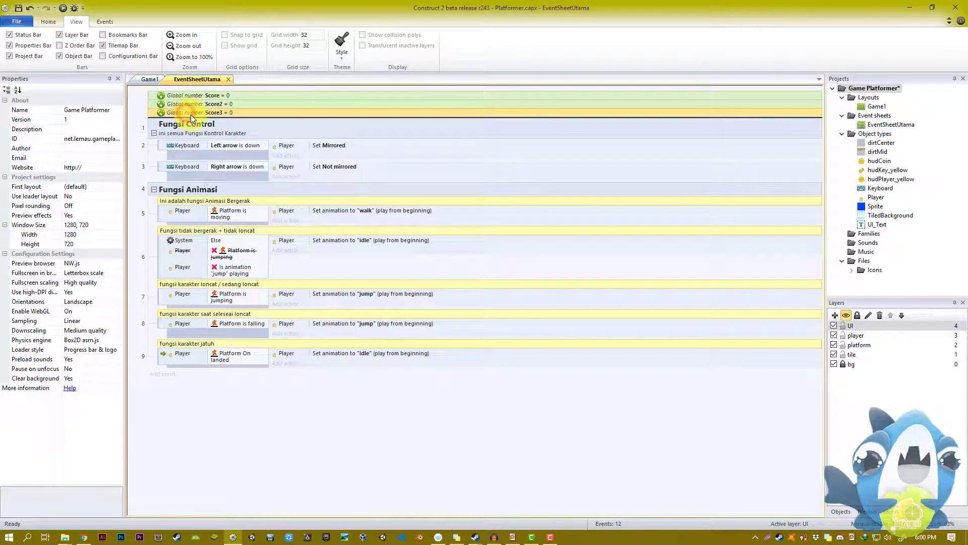
key(ctrl+v)
Step: Rename the three copied Score variables as Coin, Live and Key, in that order
double_click(210, 103)
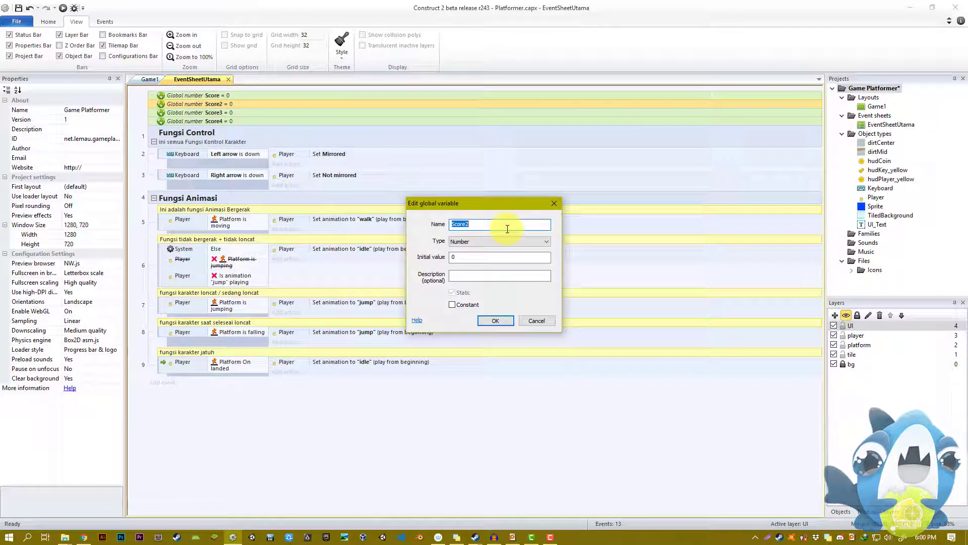
text(Coin)
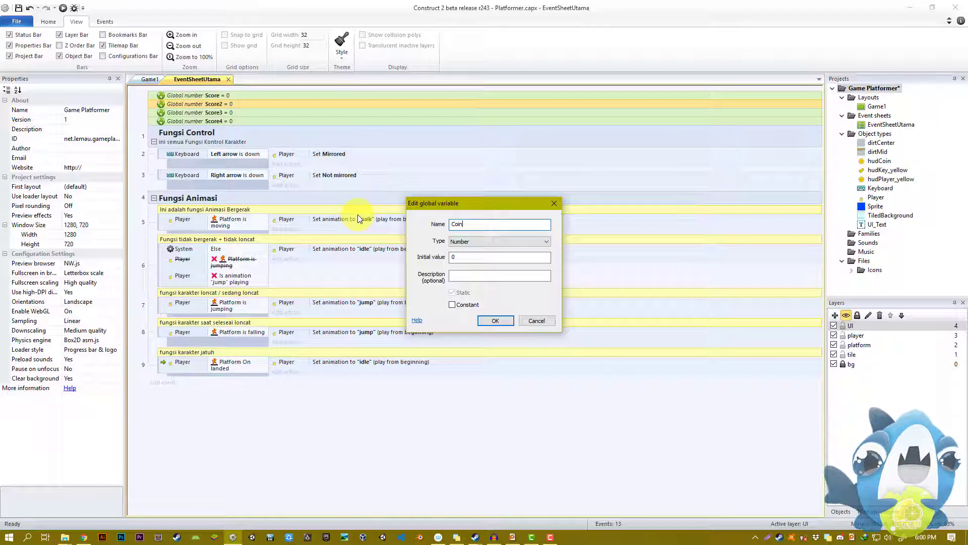
key(Return)
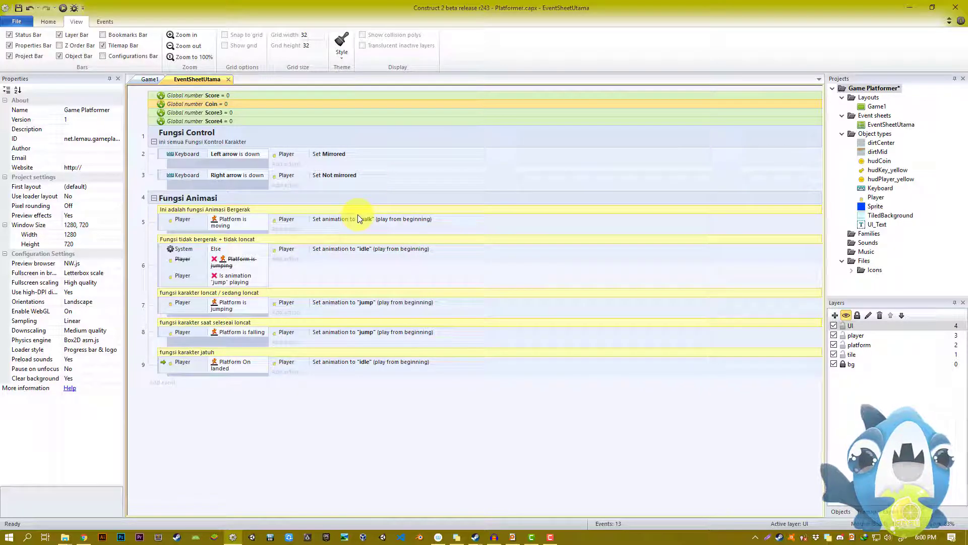
double_click(216, 112)
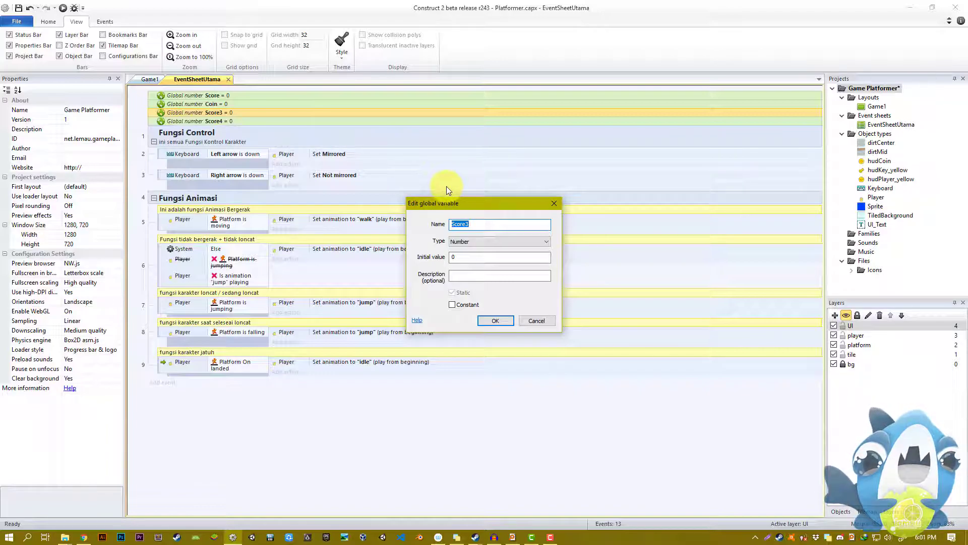
text(Live)
key(Return)
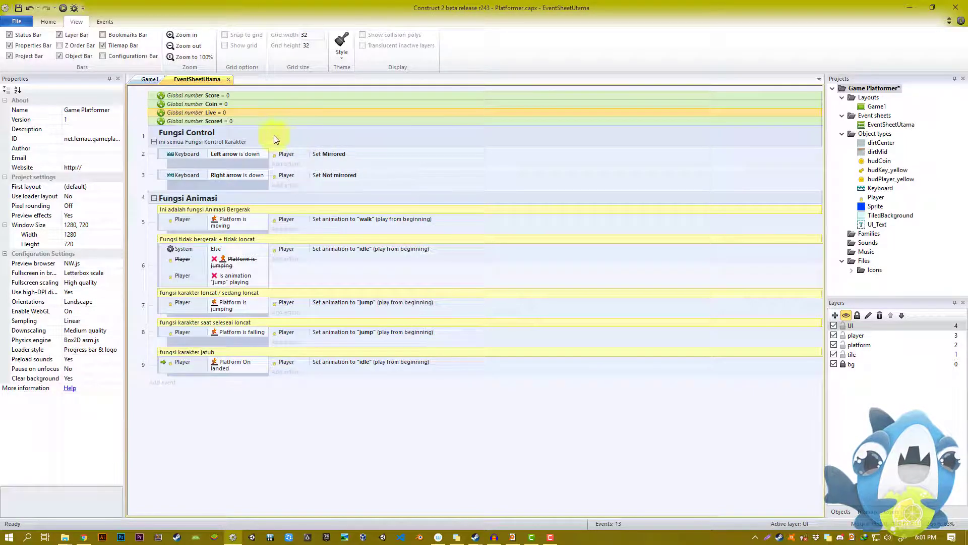
double_click(207, 121)
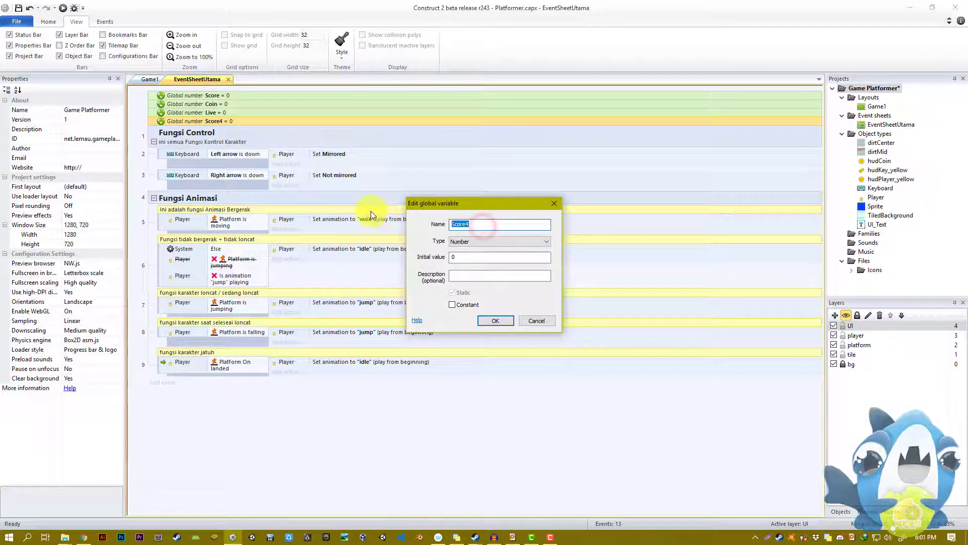
text(Key)
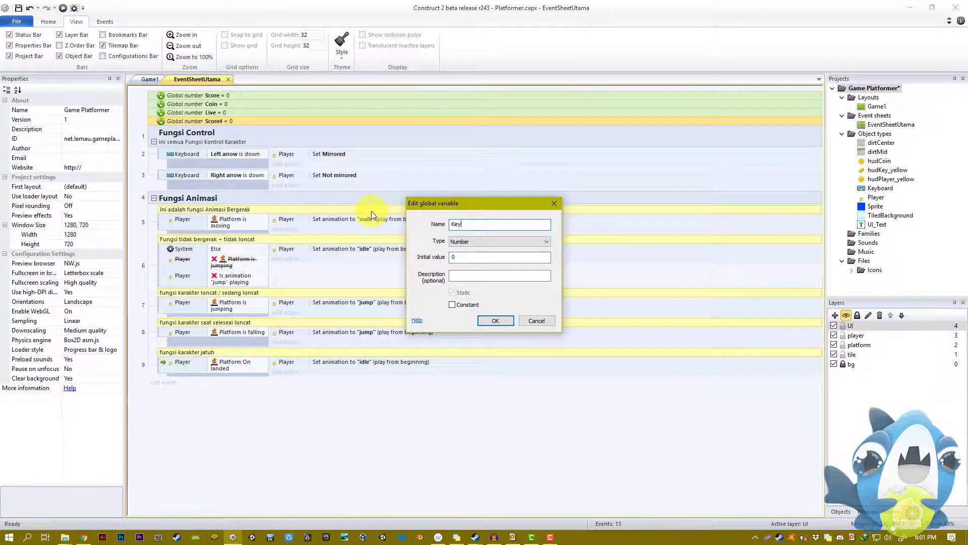
key(Return)
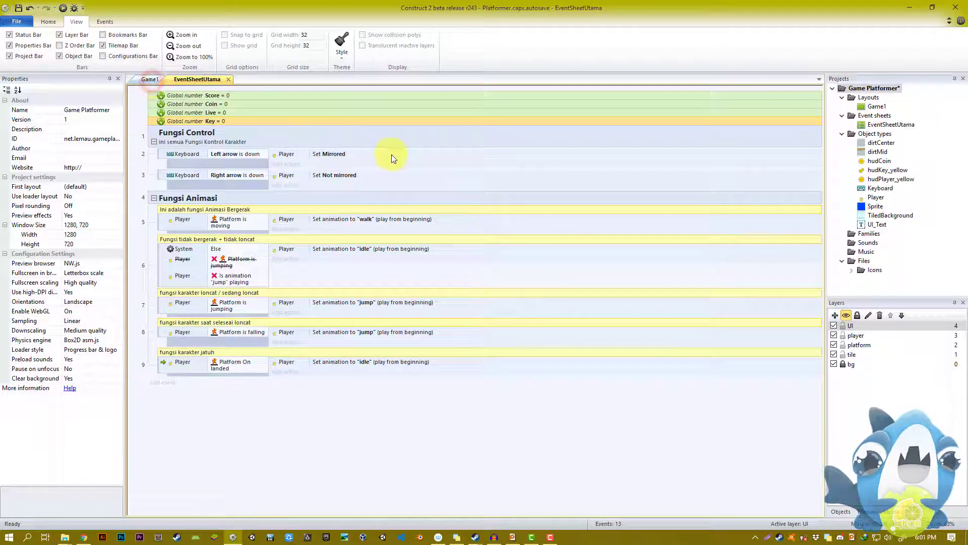
Step: In the Game1 layout, move the player icon together with its X text out of the middle HUD slot, just left of the coin icon
click(147, 81)
click(466, 181)
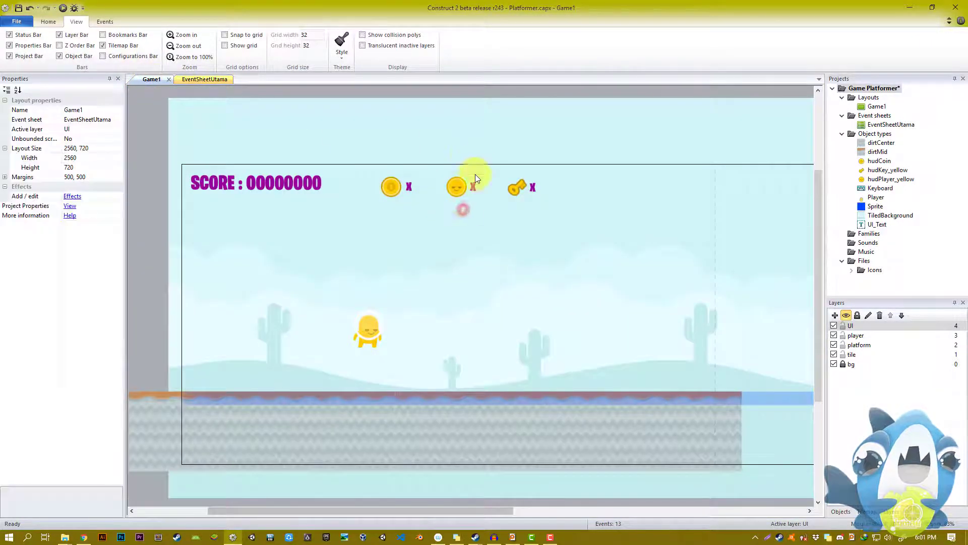
ctrl+scroll(464, 151, up, 3)
ctrl+scroll(459, 222, up, 2)
click(454, 210)
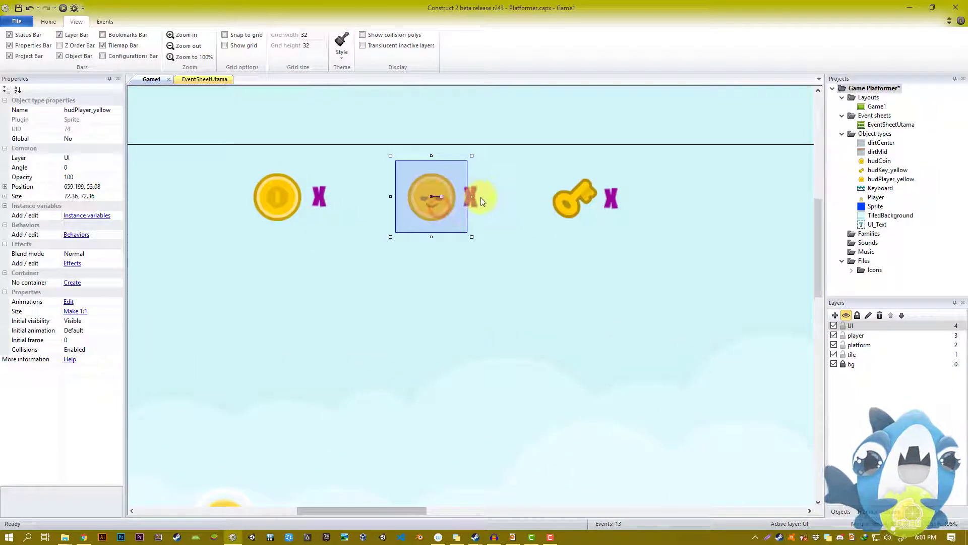
shift+click(472, 201)
drag(464, 210, 181, 207)
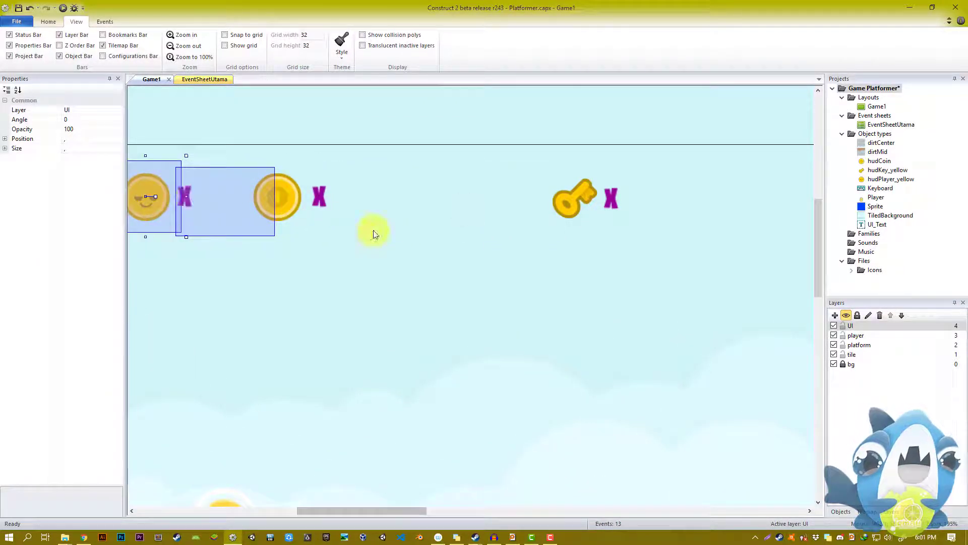
key(ctrl+z)
key(shift+Left)
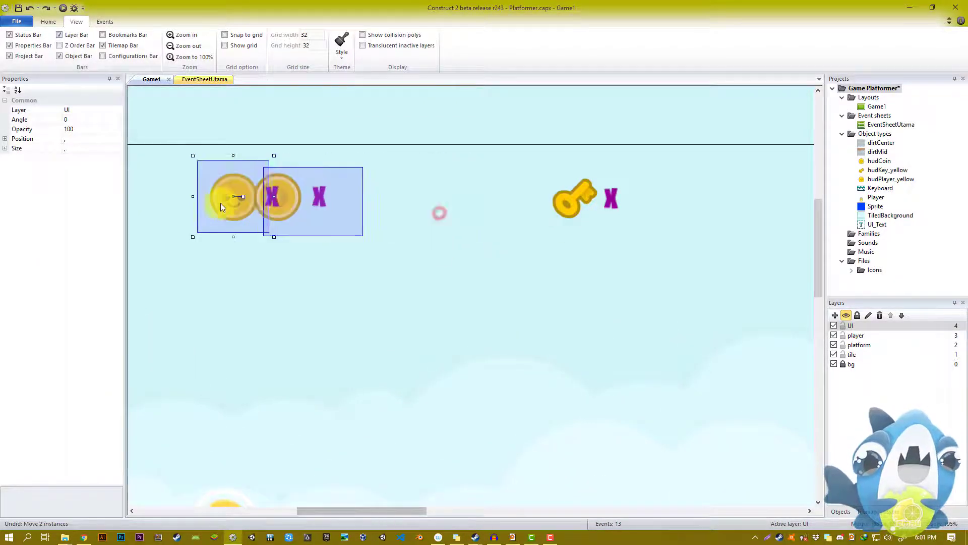
Step: Move the coin icon together with its X text into the middle HUD slot, between the player and key icons
click(277, 198)
shift+click(343, 213)
drag(343, 213, 483, 219)
Step: Move the player icon and its X text into the coin's former slot, nearest the score text
ctrl+scroll(324, 160, down, 2)
click(241, 223)
shift+click(281, 235)
drag(306, 234, 387, 237)
click(384, 165)
ctrl+scroll(323, 197, down, 2)
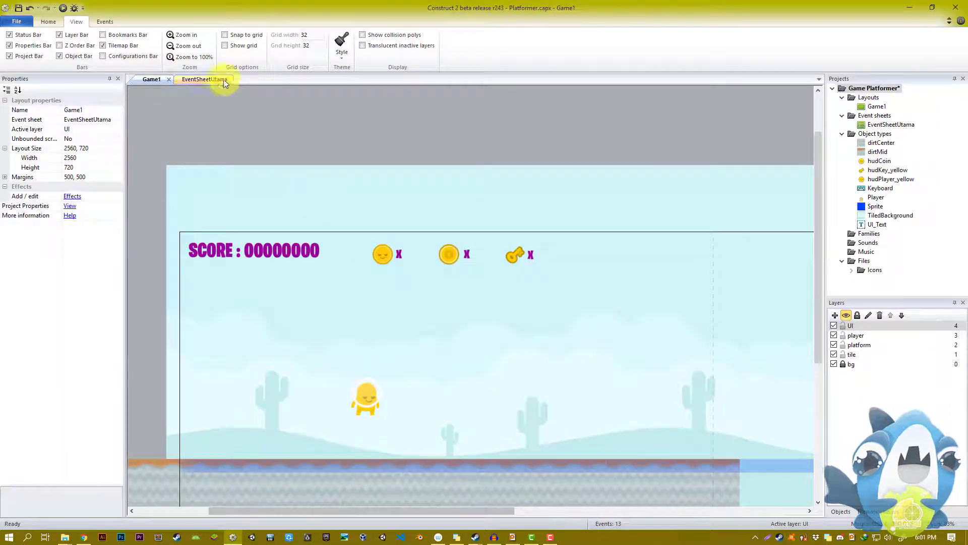
Step: In EventSheetUtama, collapse the Fungsi Animasi and Fungsi Control groups
click(225, 80)
click(153, 198)
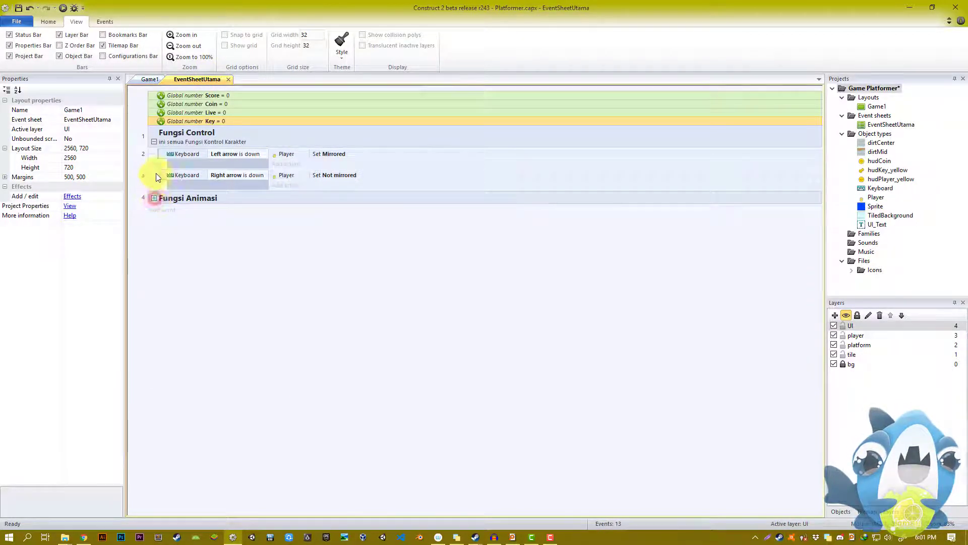
click(154, 144)
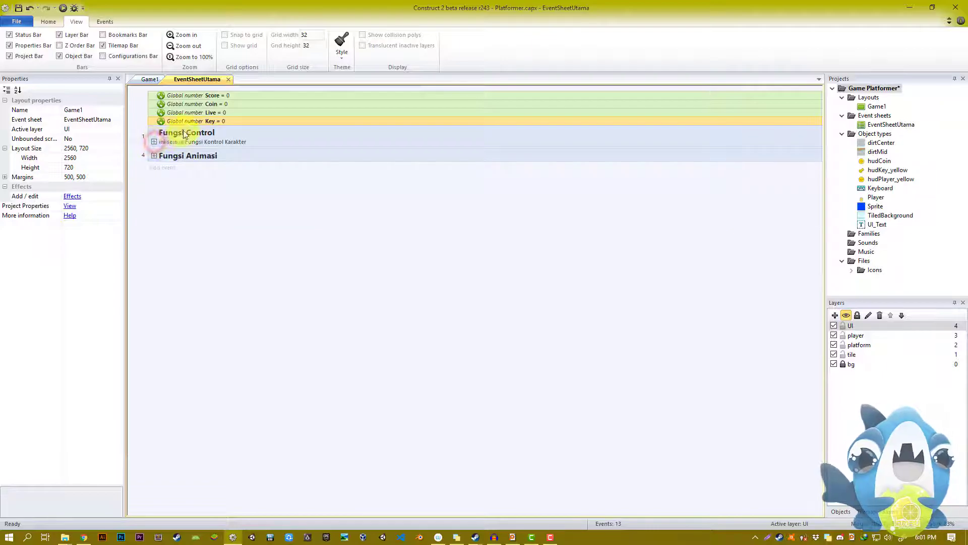
Step: Return to the Game1 layout and examine the UIDs of the score text and the player icon's X text
click(150, 79)
ctrl+scroll(262, 253, up, 2)
scroll(325, 244, left, 2)
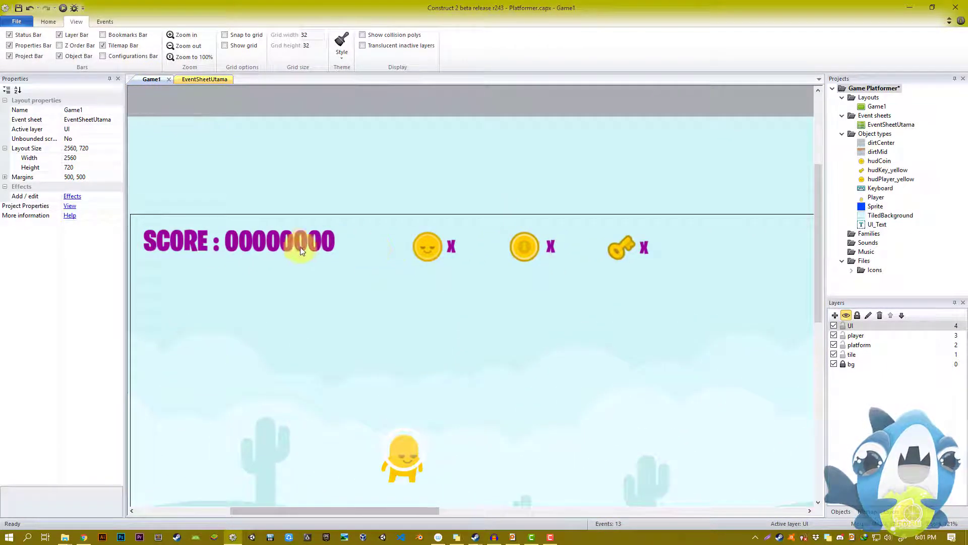
click(313, 240)
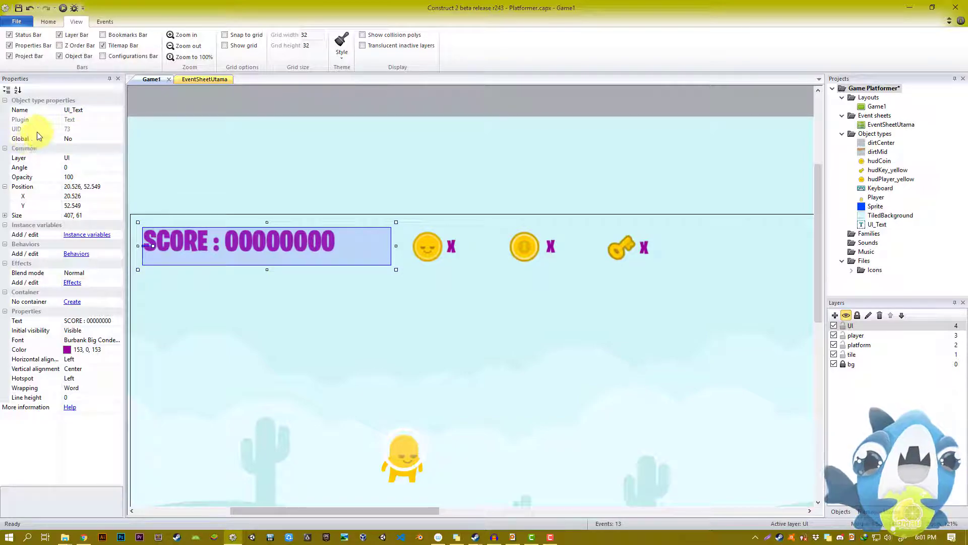
click(86, 130)
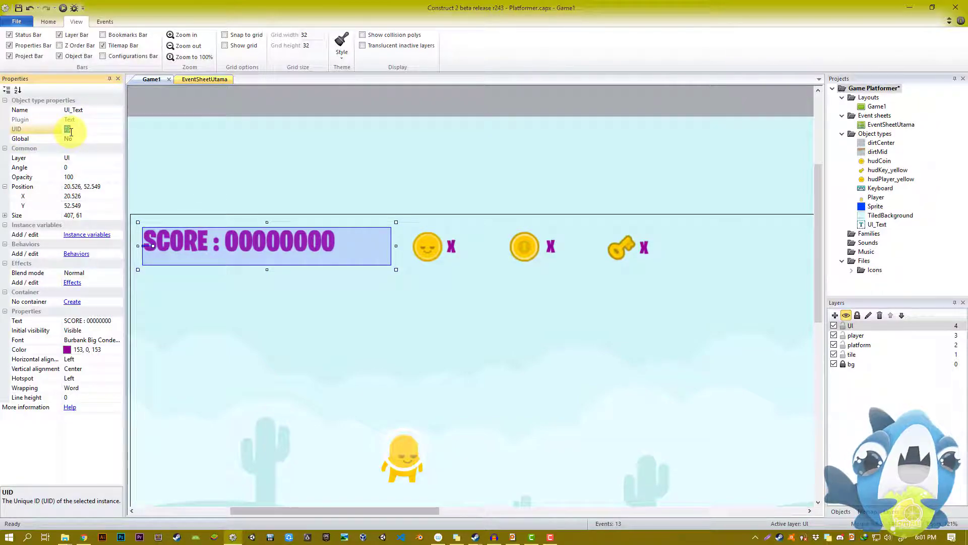
click(459, 249)
click(254, 247)
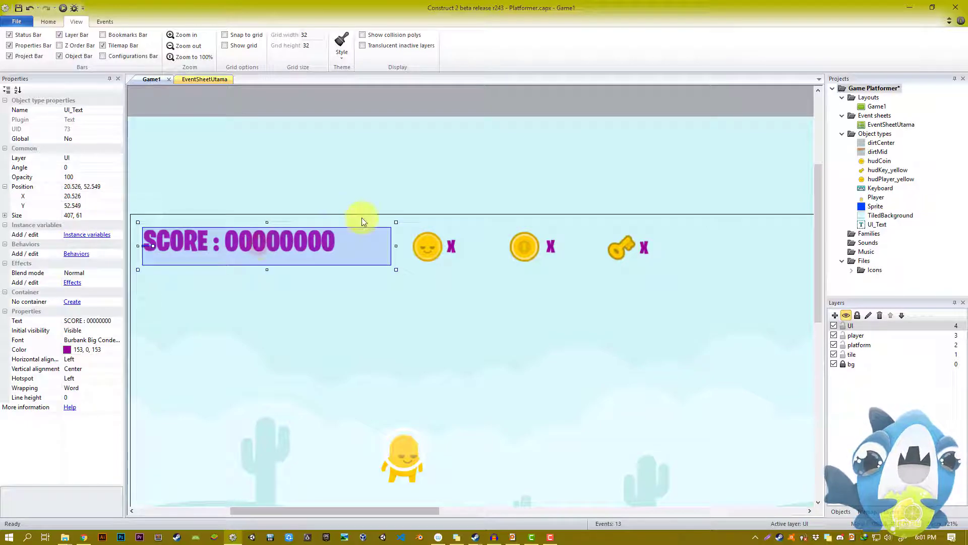
Step: Select the UI_Text object type to see which HUD texts are its instances
click(890, 215)
click(878, 224)
ctrl+scroll(297, 255, down, 1)
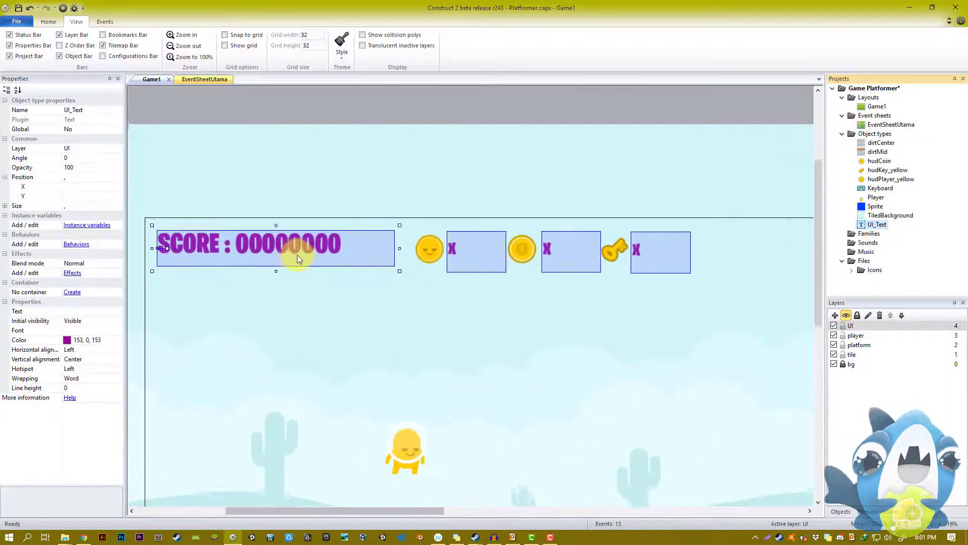
ctrl+scroll(297, 255, up, 1)
right_click(397, 272)
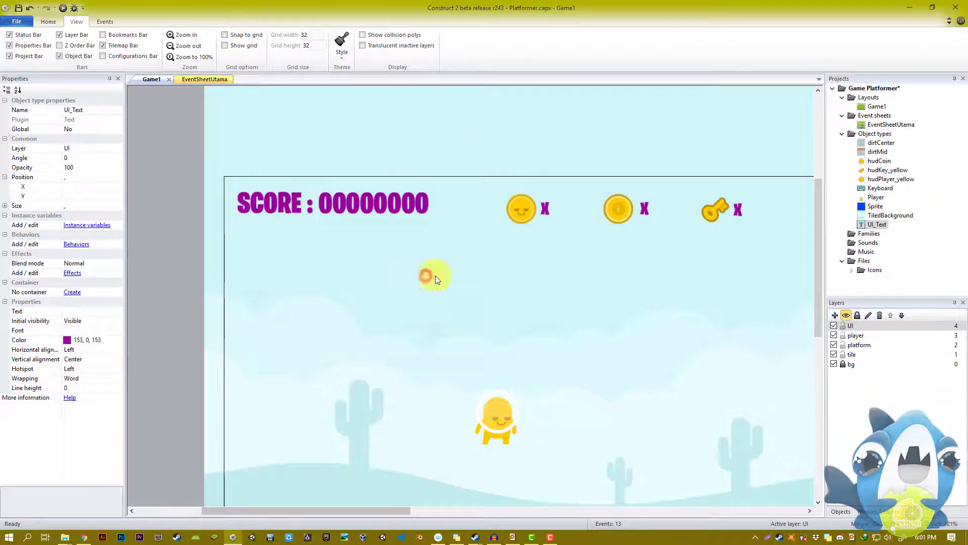
click(428, 278)
text(texr)
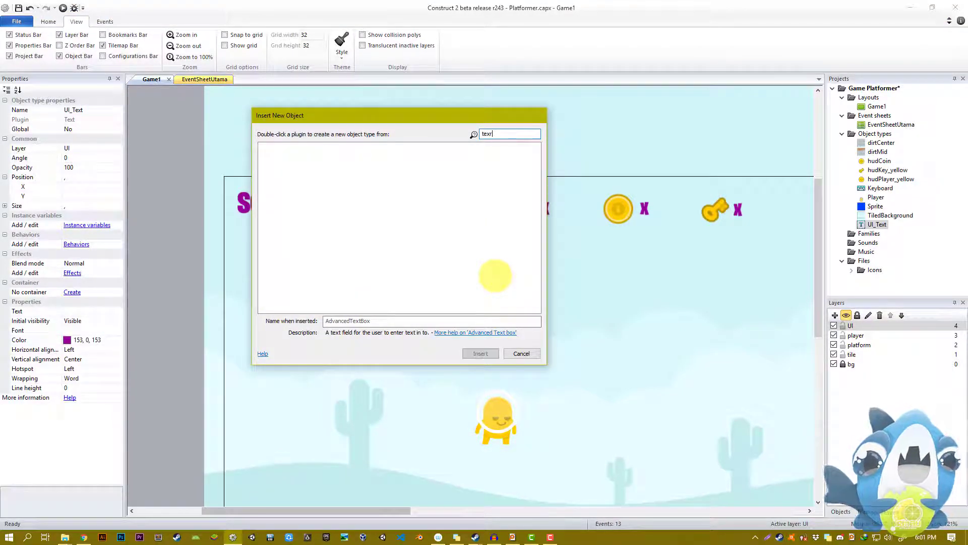
key(BackSpace)
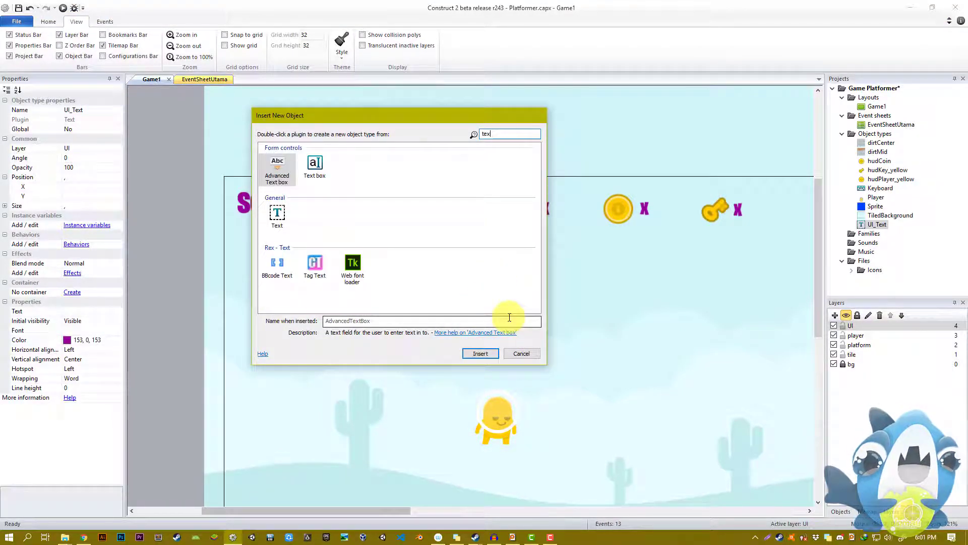
click(520, 351)
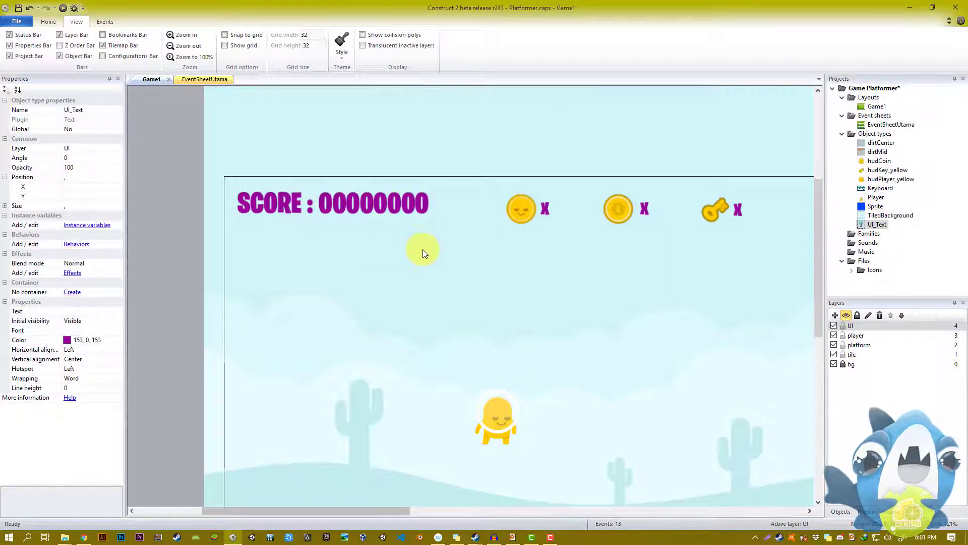
Step: Compare the score text's UID with that of the player icon's X text, ending with the score text selected
click(332, 220)
click(559, 207)
click(274, 210)
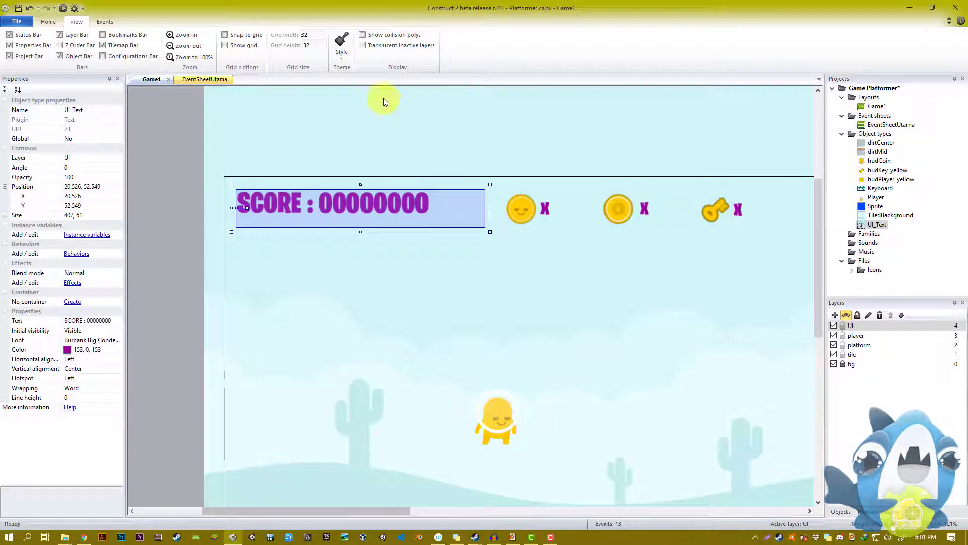
Step: Compare the UIDs of the X texts beside the player icon and the coin icon
click(560, 207)
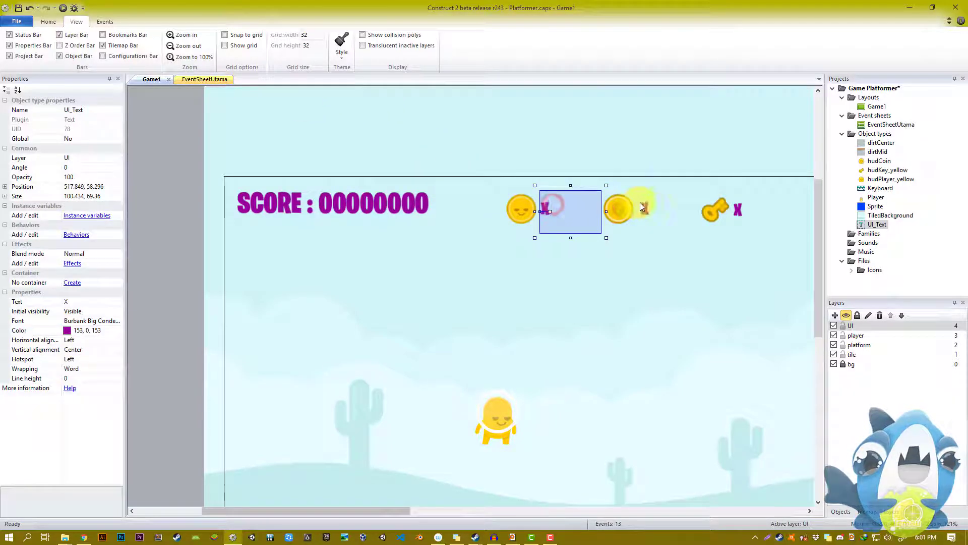
click(649, 210)
Step: Insert the Function object into the project
right_click(444, 334)
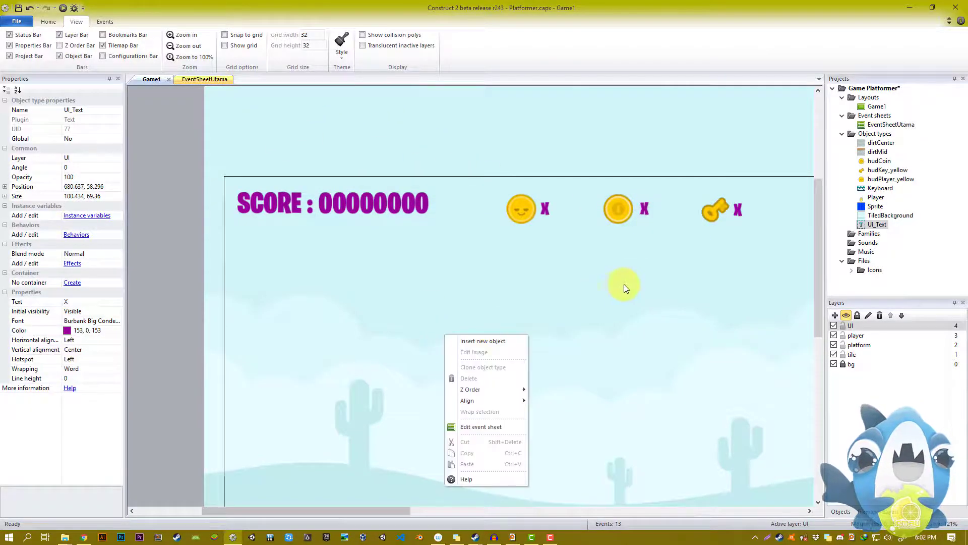
click(476, 343)
text(fun)
click(476, 344)
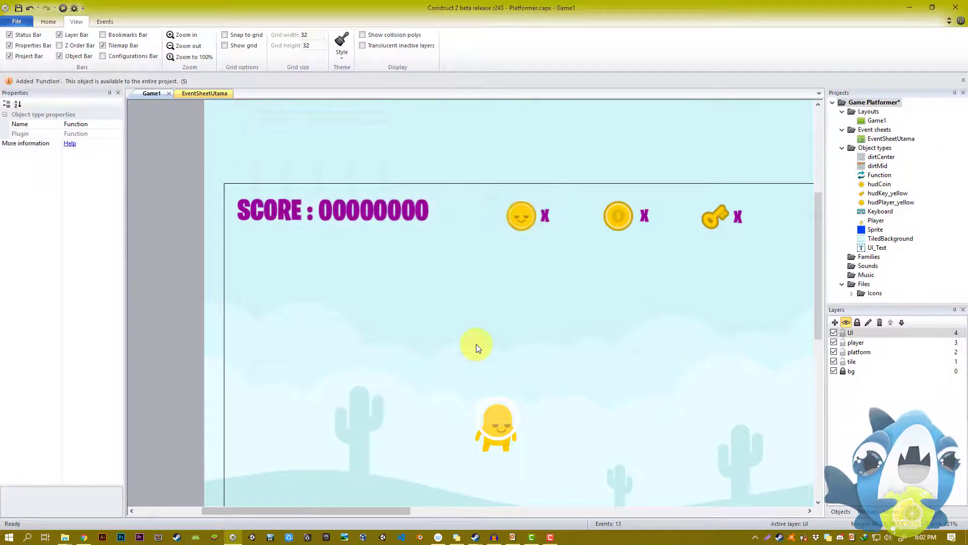
Step: Open EventSheetUtama and review the events inside the Fungsi Control and Fungsi Animasi groups, leaving both groups collapsed
click(191, 93)
click(154, 170)
click(153, 170)
click(152, 158)
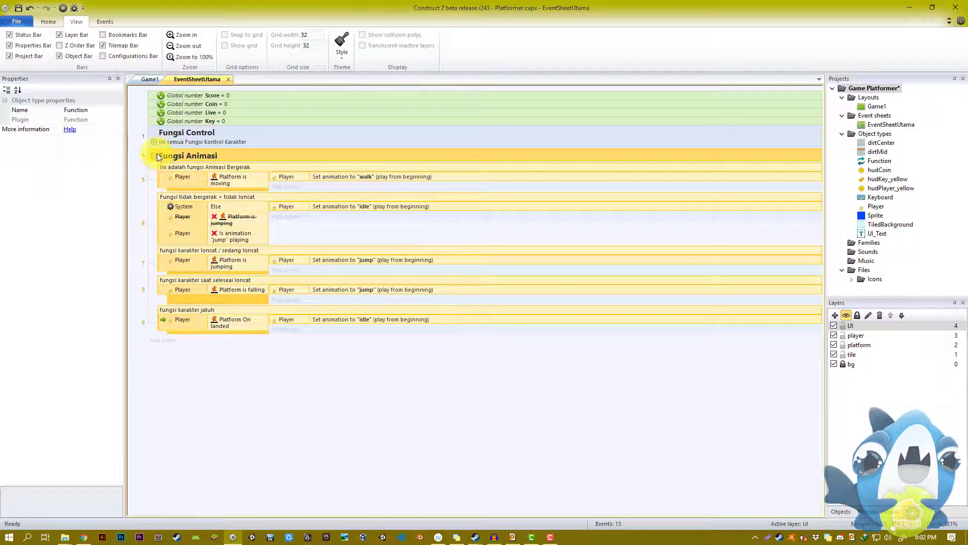
click(155, 154)
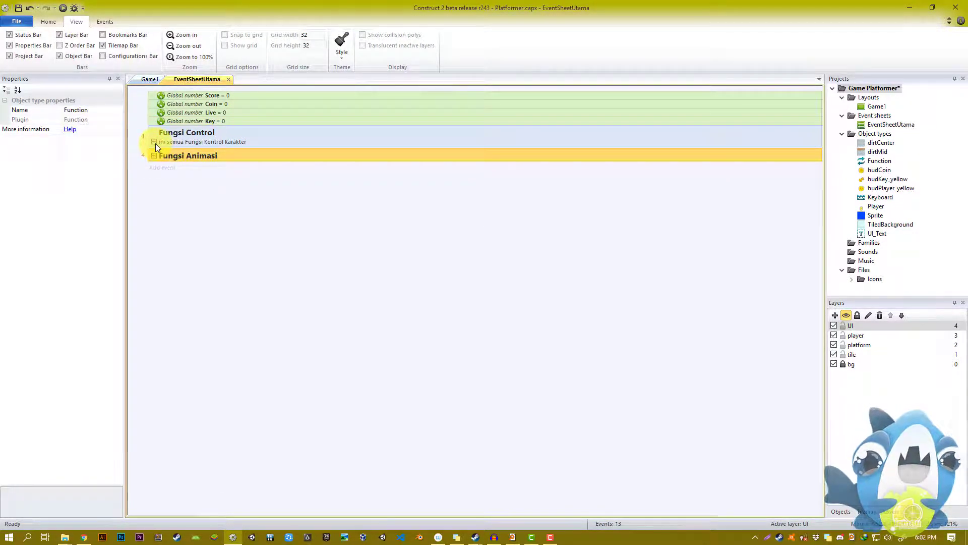
click(154, 142)
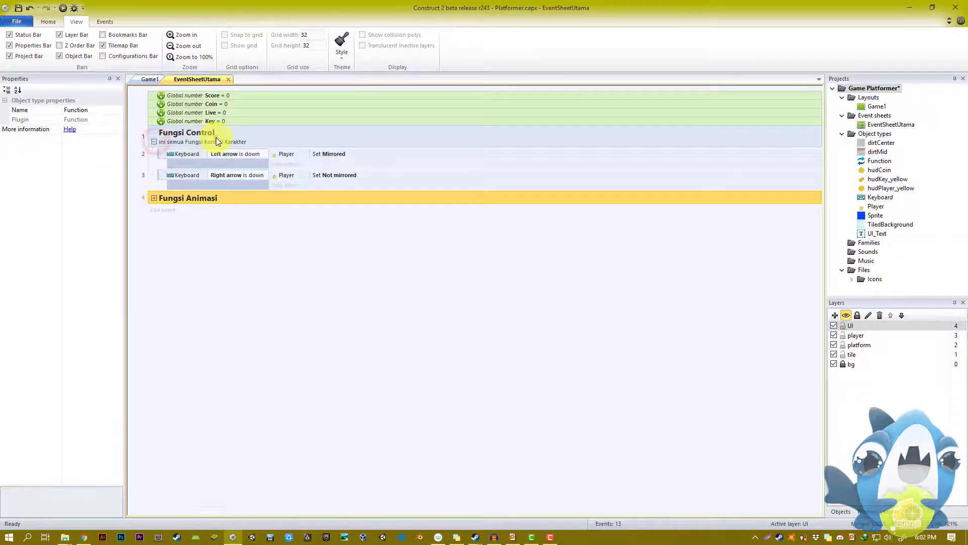
click(165, 136)
click(154, 141)
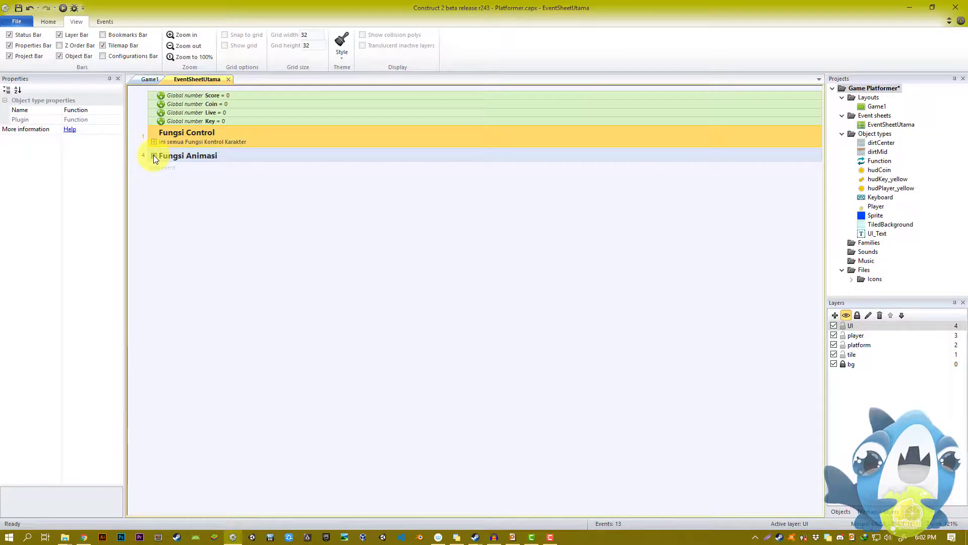
click(153, 156)
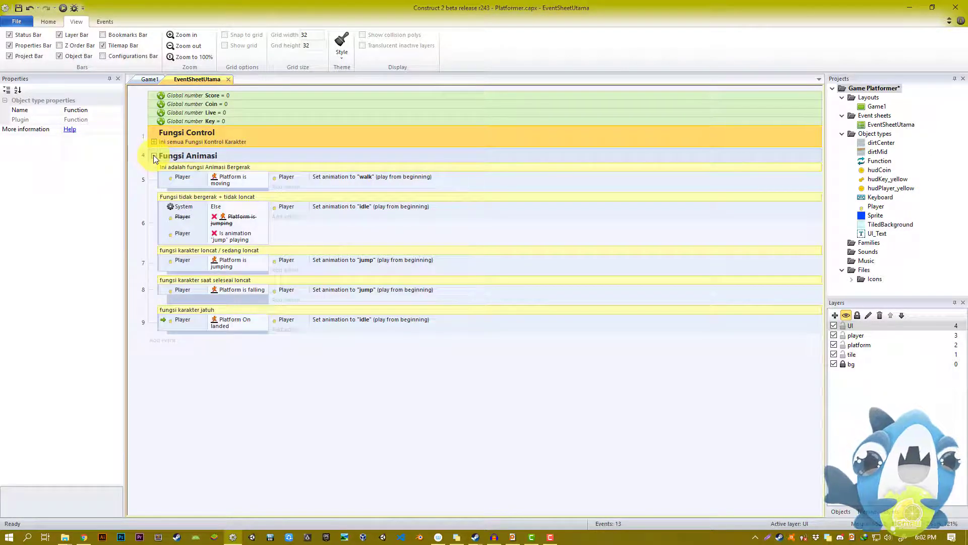
click(153, 156)
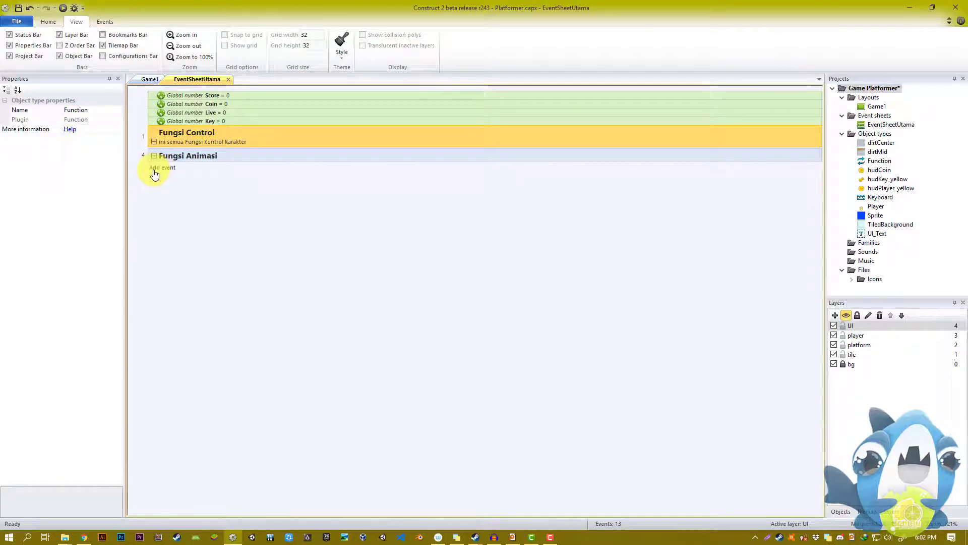
click(249, 312)
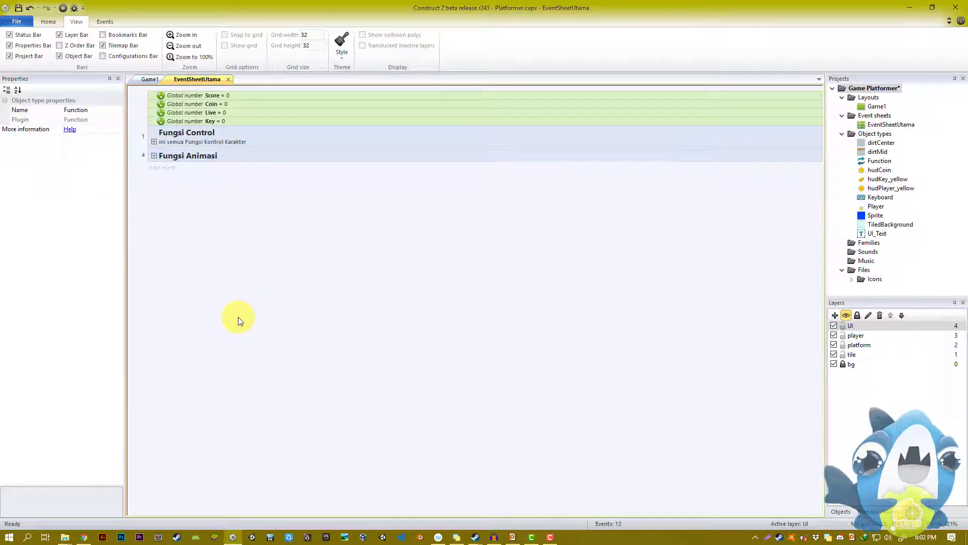
click(190, 132)
click(154, 141)
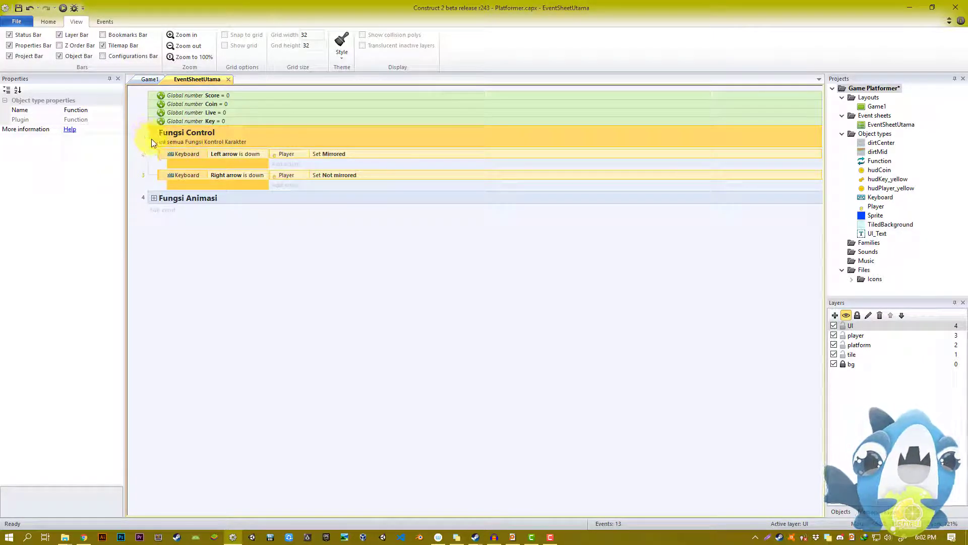
click(151, 140)
click(152, 79)
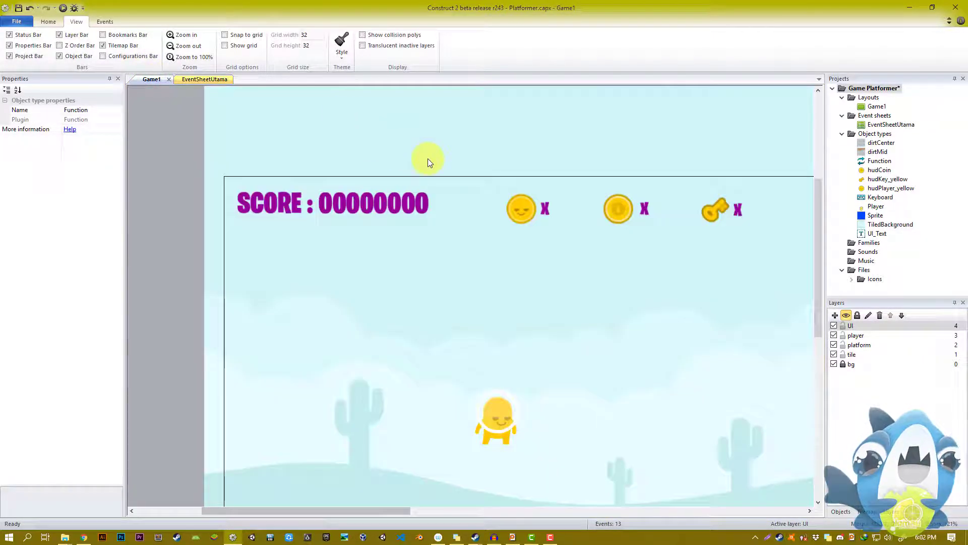
ctrl+scroll(516, 181, down, 1)
ctrl+scroll(201, 100, up, 1)
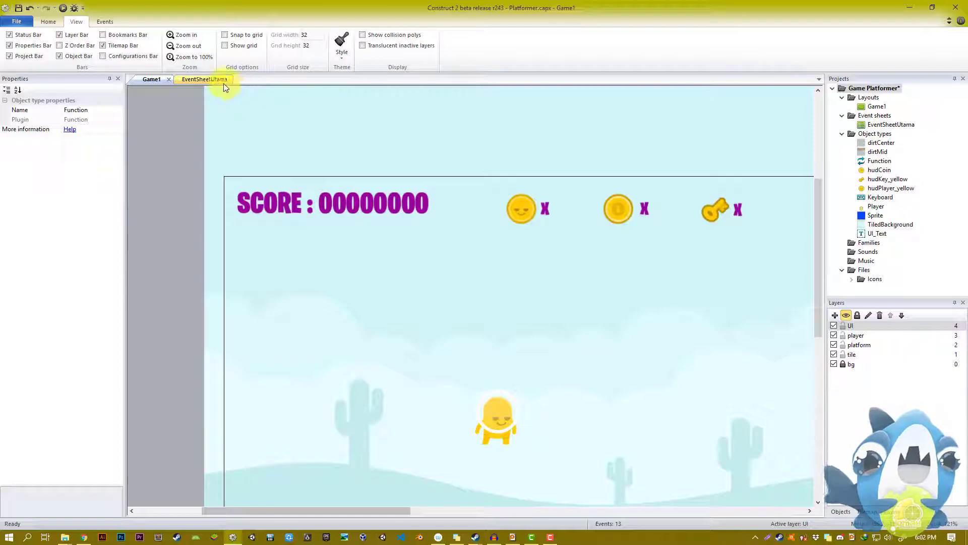
click(208, 80)
click(151, 80)
click(195, 81)
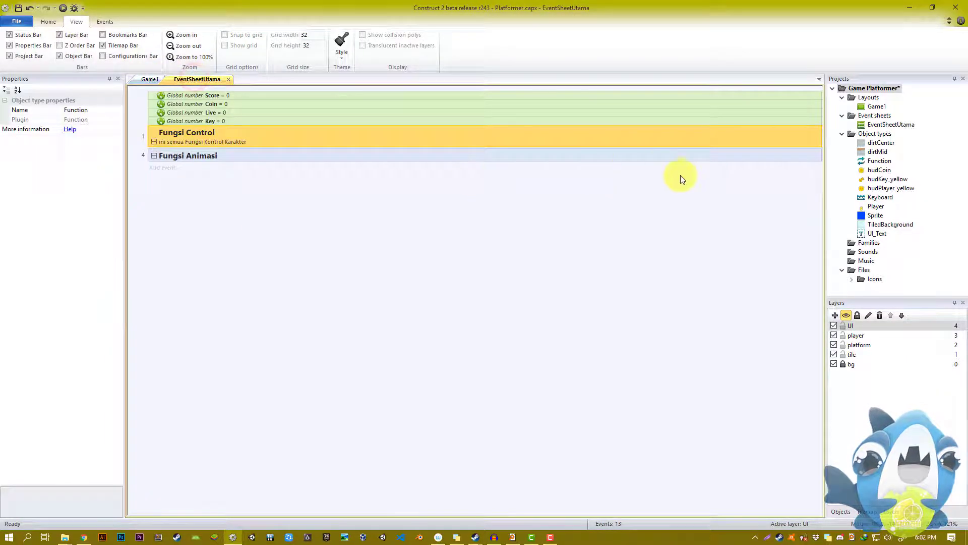
Step: Create a System folder under Object types and move the Keyboard and Function objects into it
click(877, 161)
right_click(868, 135)
click(900, 151)
text(System)
key(Return)
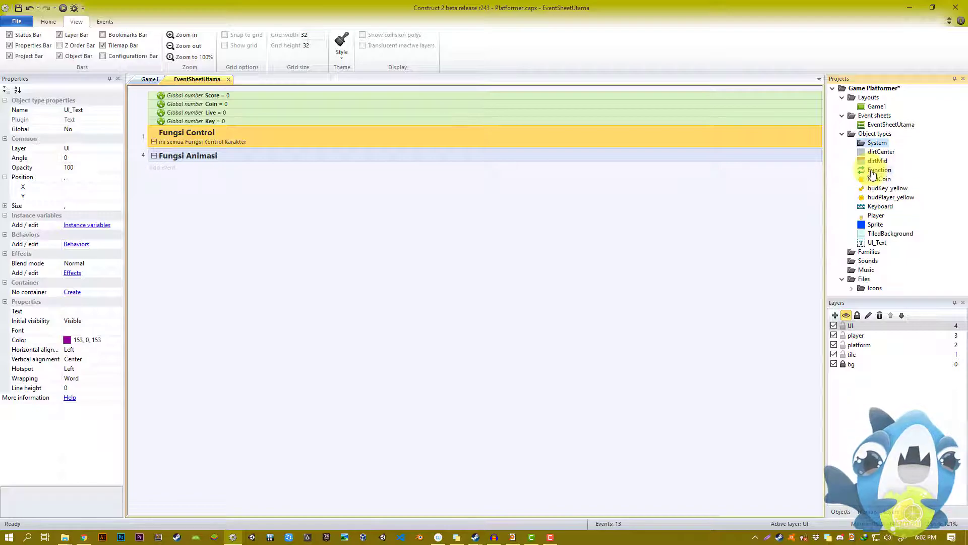
drag(880, 206, 870, 139)
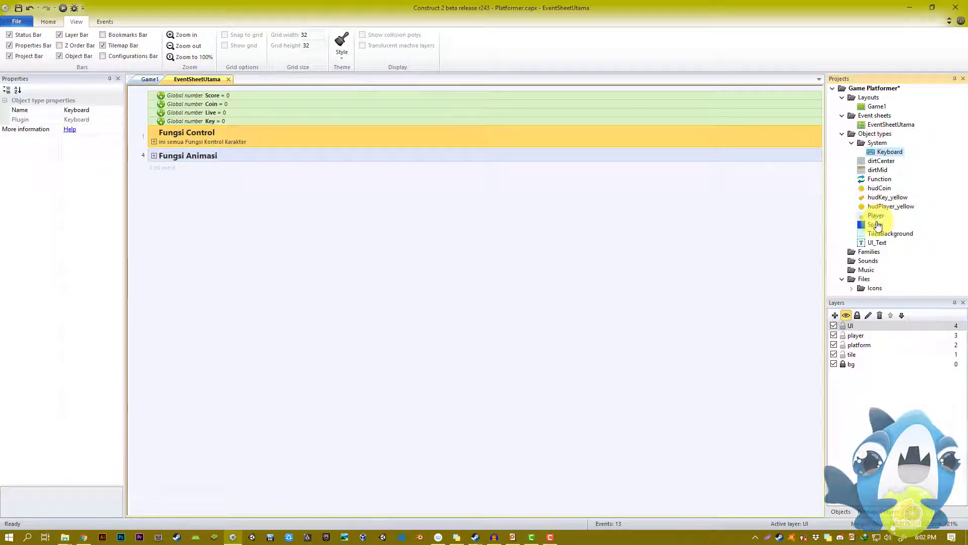
drag(870, 183, 870, 144)
Step: Start a new event in EventSheetUtama with the Function object's On function condition
click(275, 273)
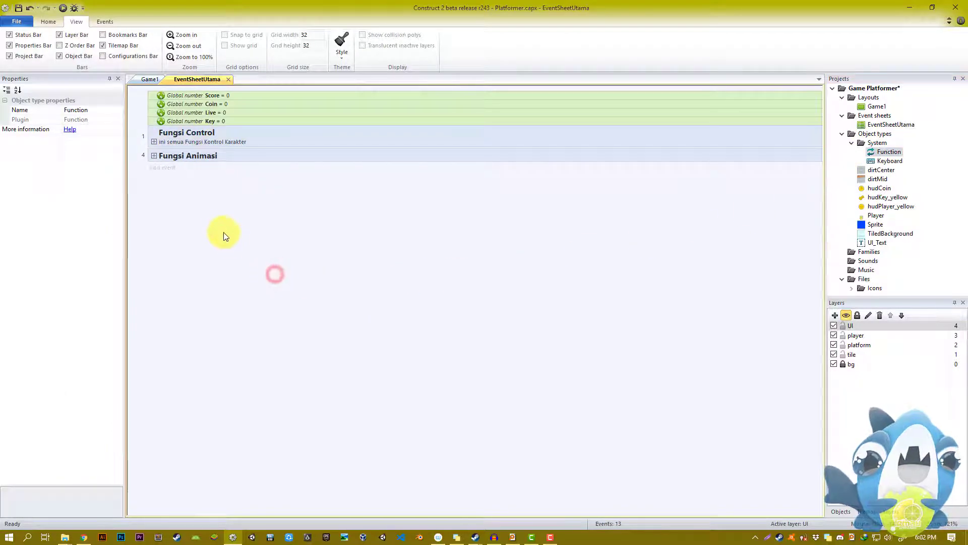
right_click(193, 227)
click(234, 231)
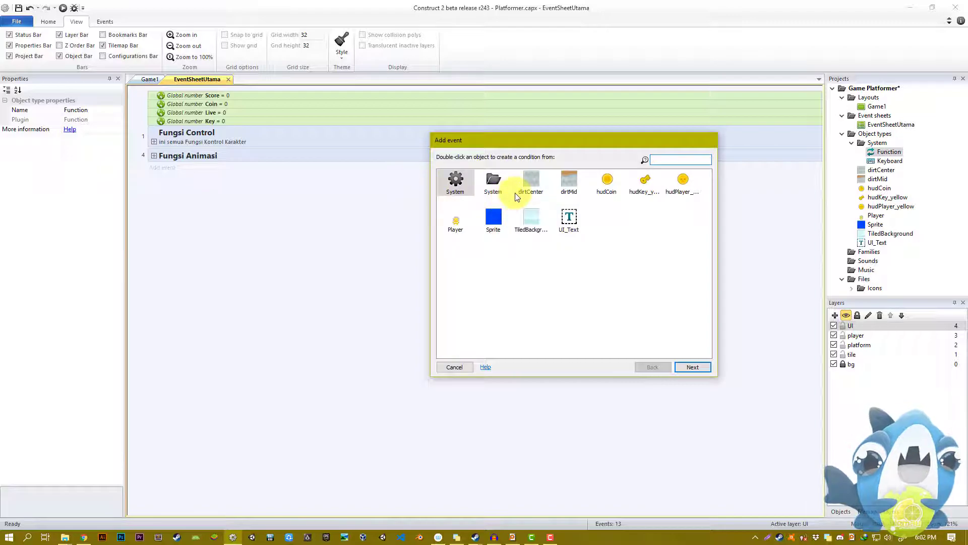
double_click(495, 182)
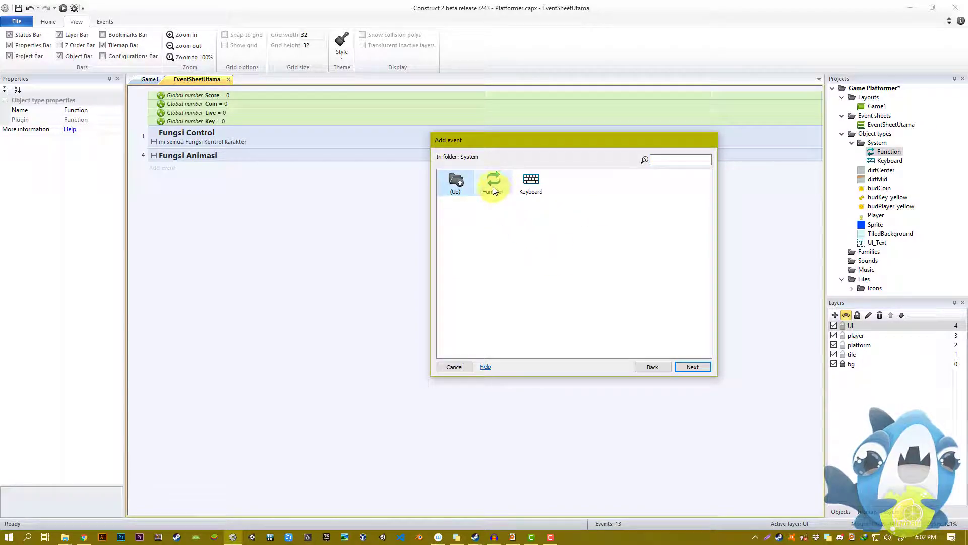
double_click(493, 184)
double_click(564, 184)
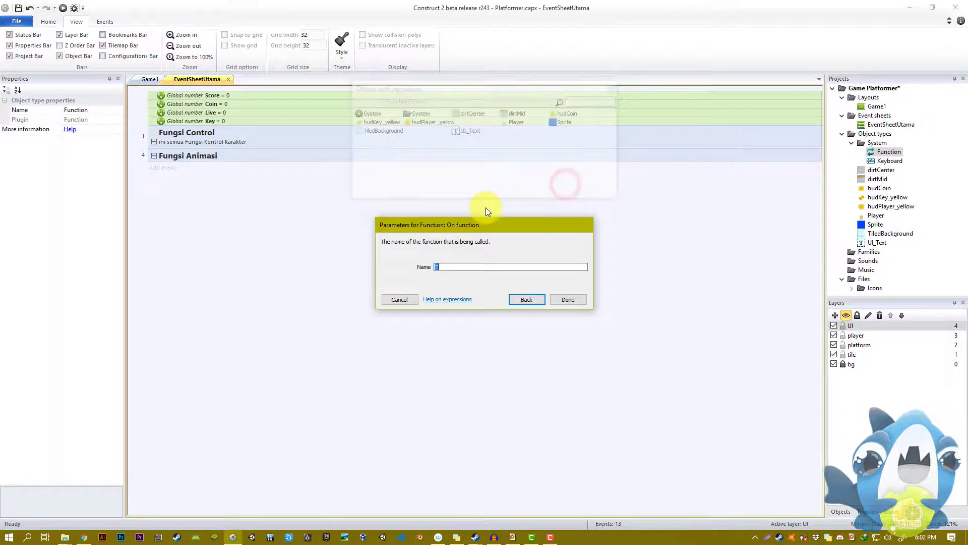
text(")
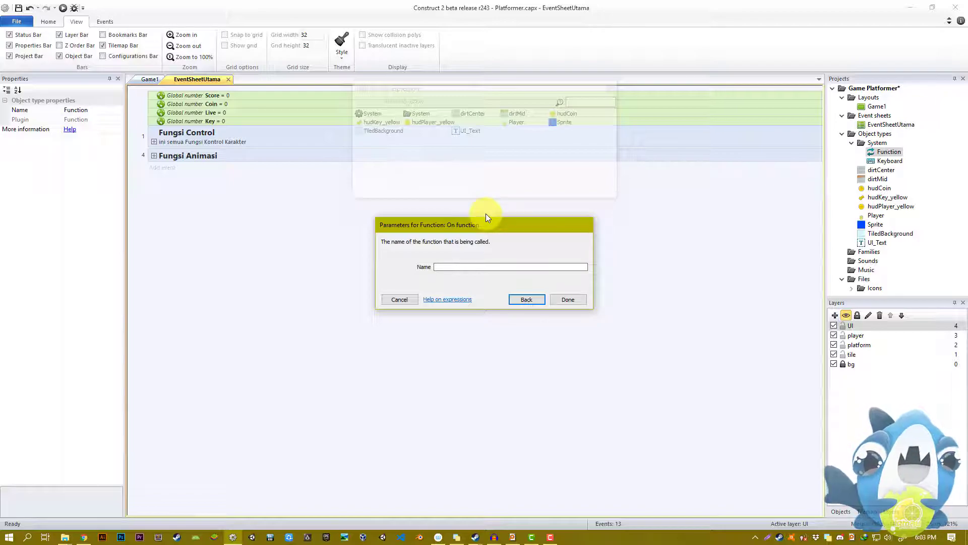
text(Fungs)
key(BackSpace)
key(BackSpace)
key(BackSpace)
key(BackSpace)
key(BackSpace)
text(jump)
key(BackSpace)
key(BackSpace)
key(BackSpace)
key(BackSpace)
text(TextUI)
key(BackSpace)
key(BackSpace)
key(BackSpace)
key(BackSpace)
key(BackSpace)
key(BackSpace)
Step: Name the event's function "UISetting" and finish adding the condition
text(UISetting")
key(Return)
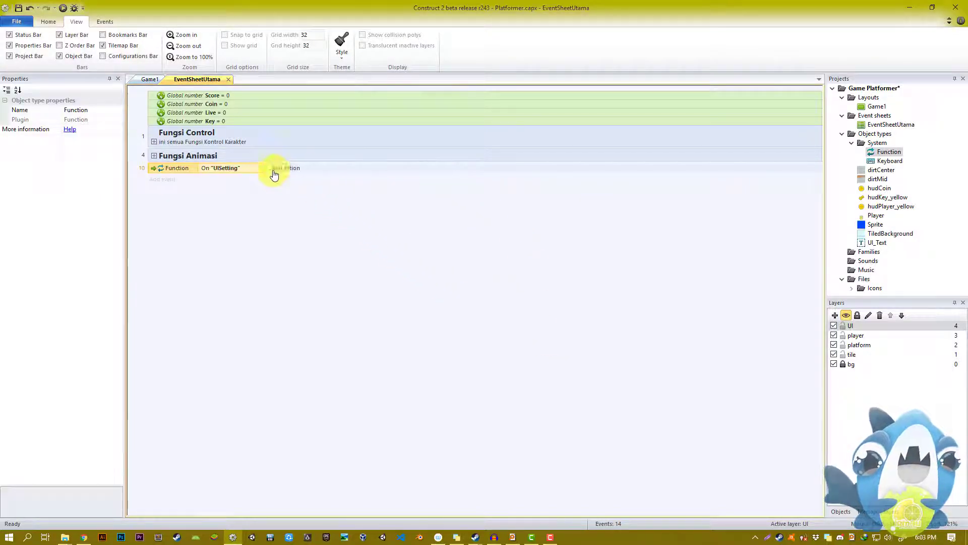
Step: Check the score text in the Game1 layout and set the global variable Score's initial value to 10000
click(150, 78)
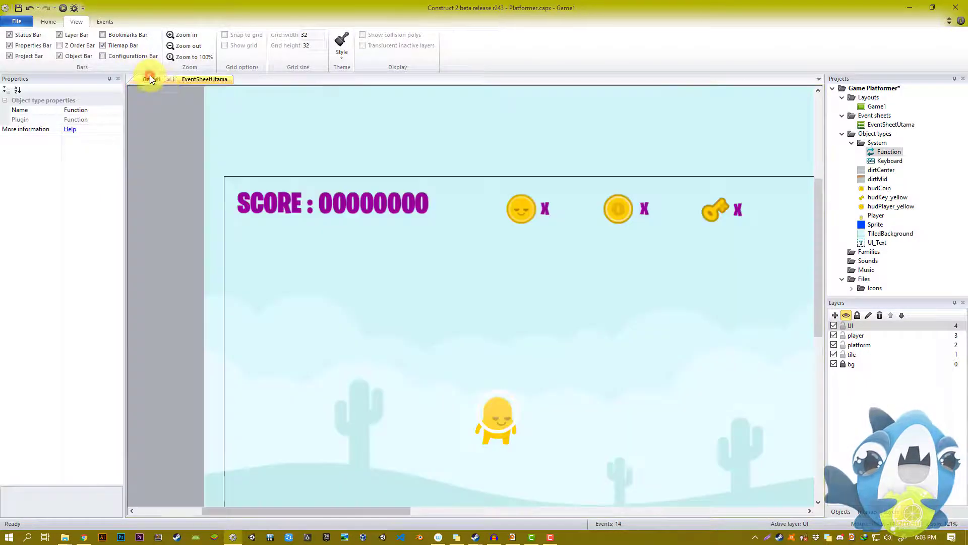
click(355, 204)
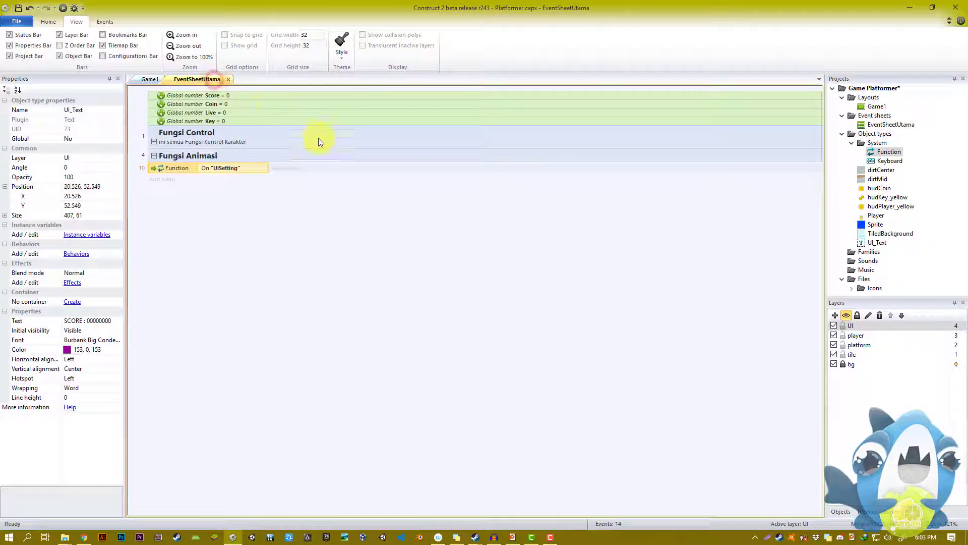
click(214, 79)
double_click(228, 96)
double_click(460, 257)
text(10000)
key(Return)
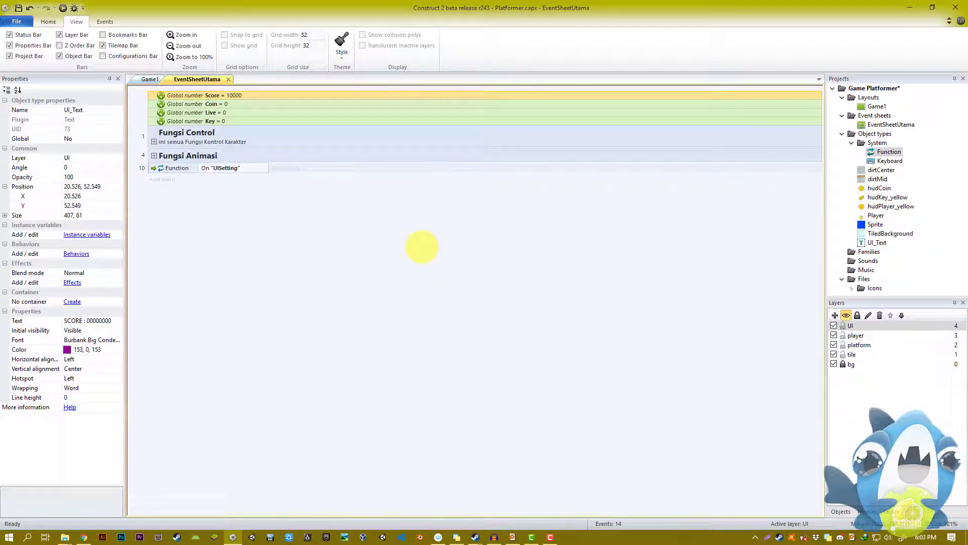
Step: Add a UI_Text Set text action to the "UISetting" function event, with the Score variable as its text
click(153, 167)
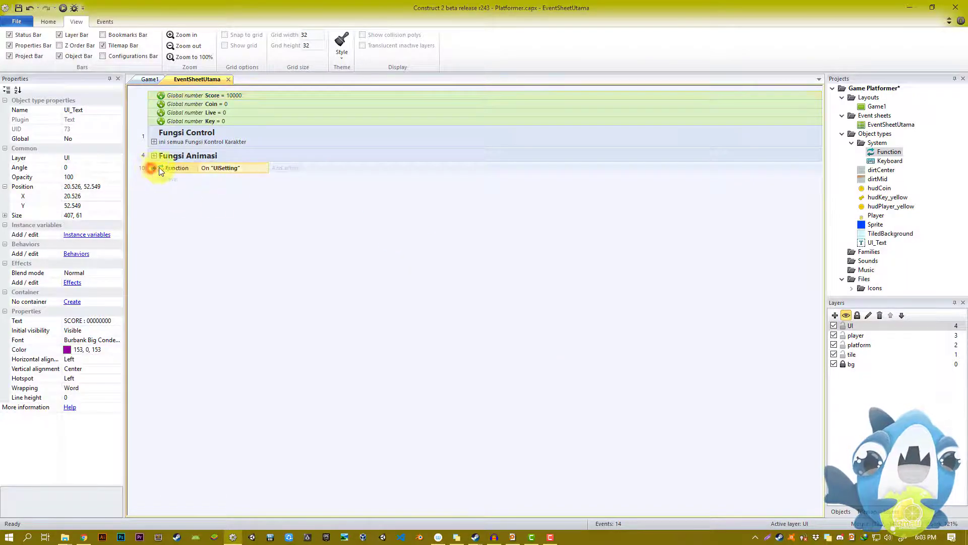
click(280, 171)
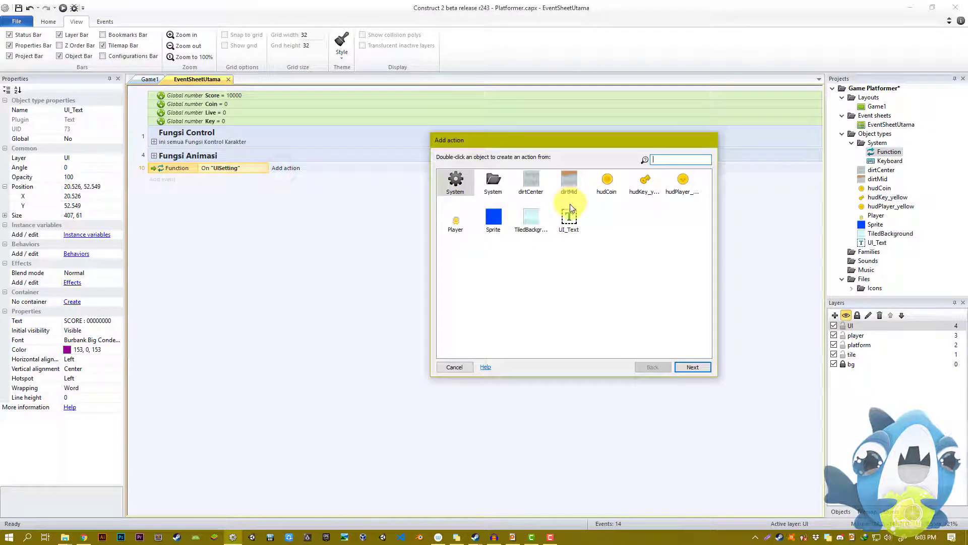
double_click(567, 224)
scroll(554, 300, down, 3)
text(set)
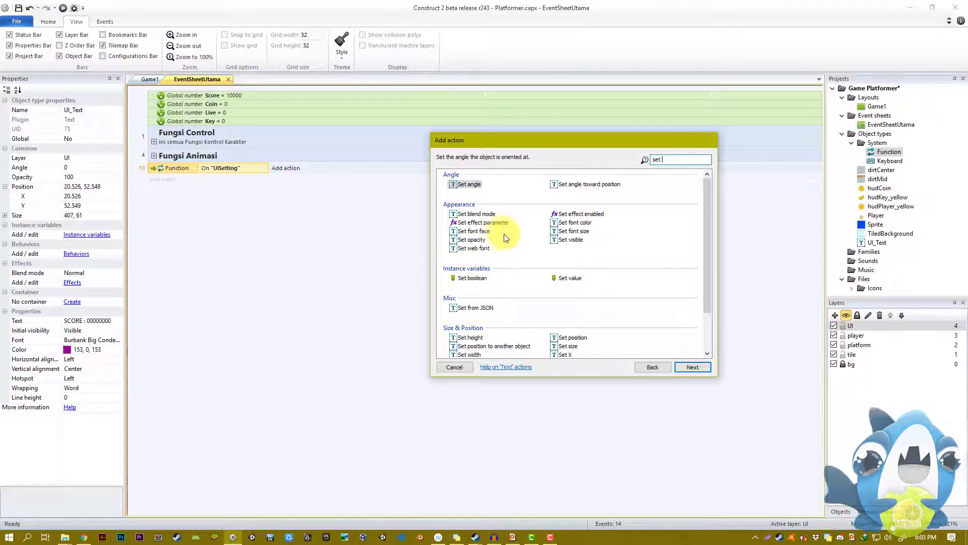
text( tex)
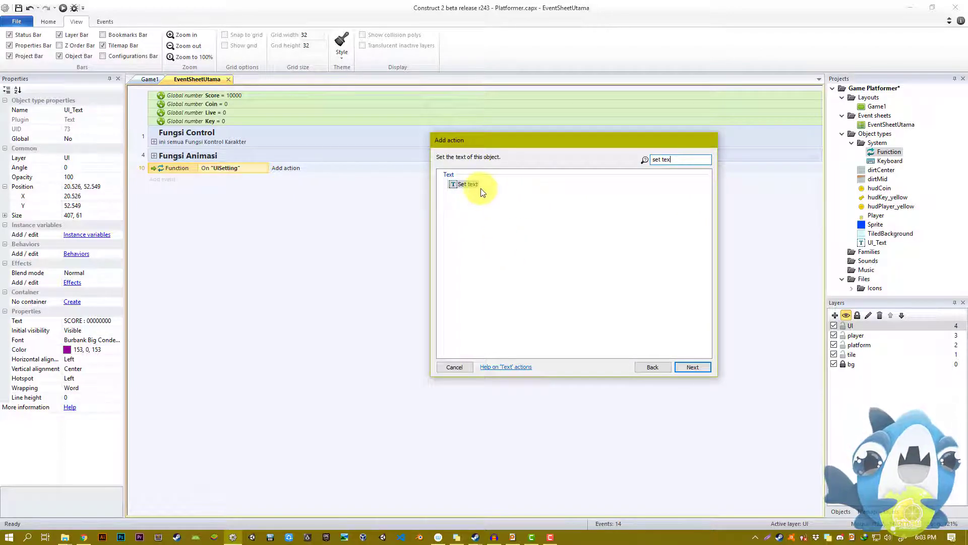
double_click(465, 184)
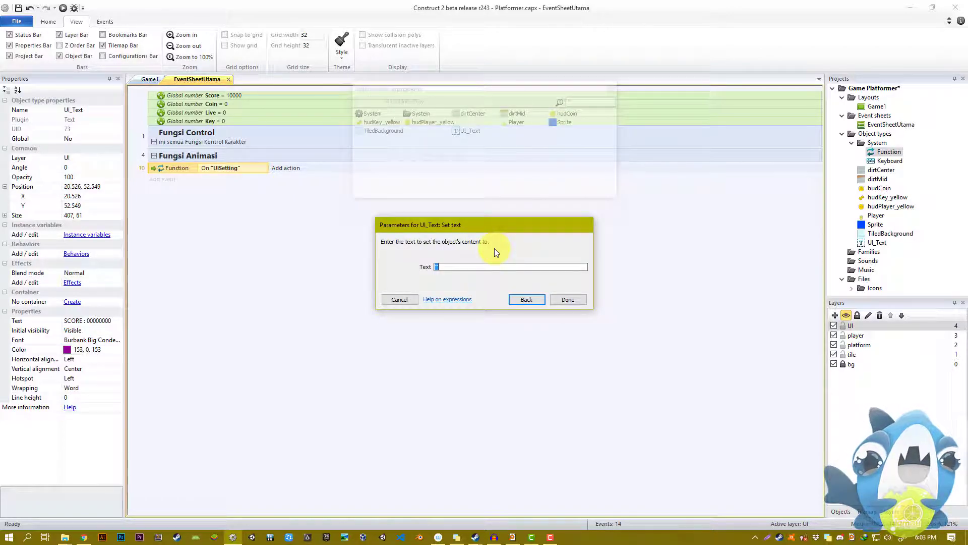
key(BackSpace)
text(Sc)
key(Return)
key(Return)
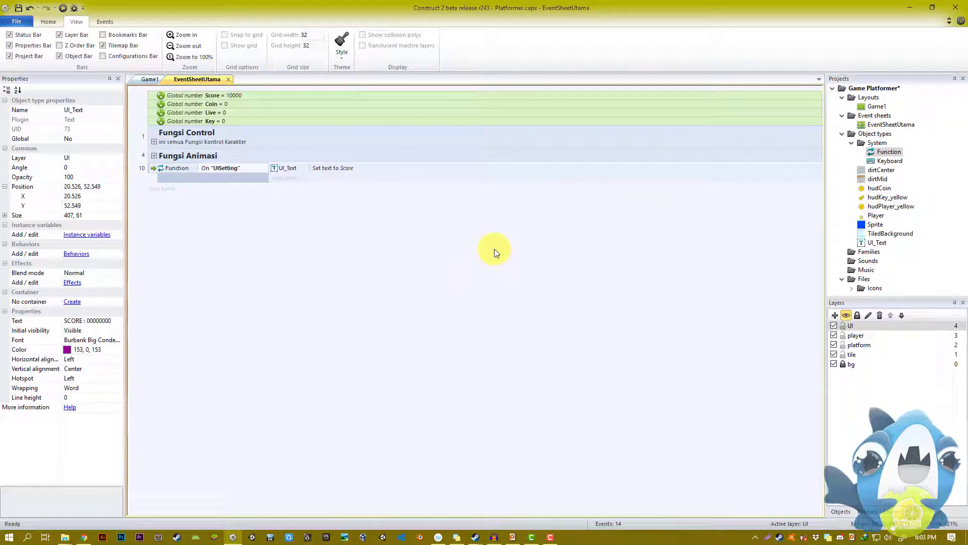
Step: Reopen the UI_Text Set text action and enter the Score variable again as its text
double_click(324, 167)
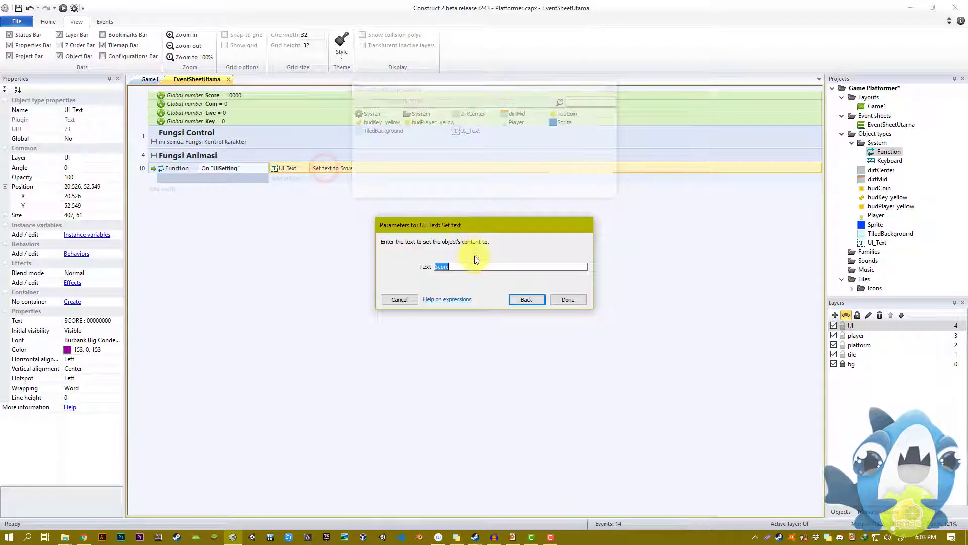
text(sco)
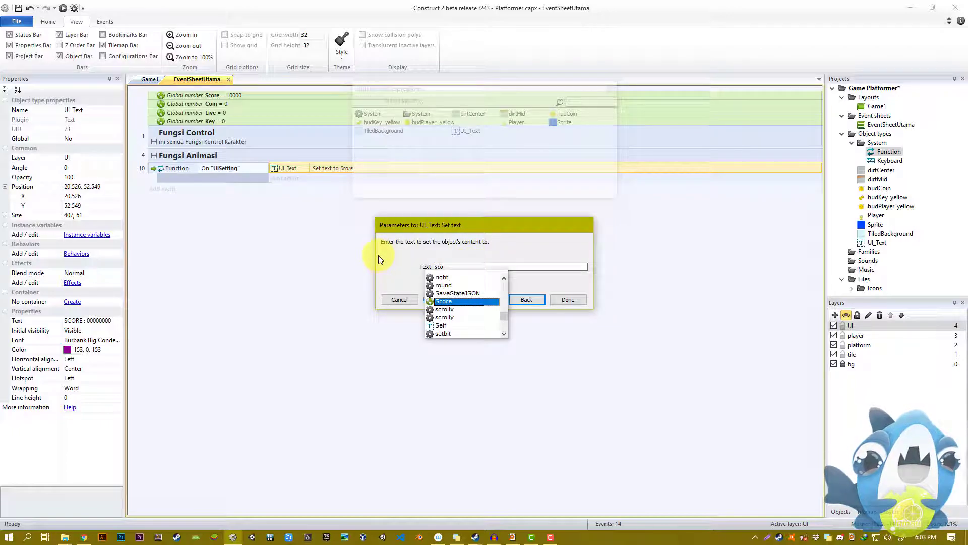
click(449, 301)
click(567, 296)
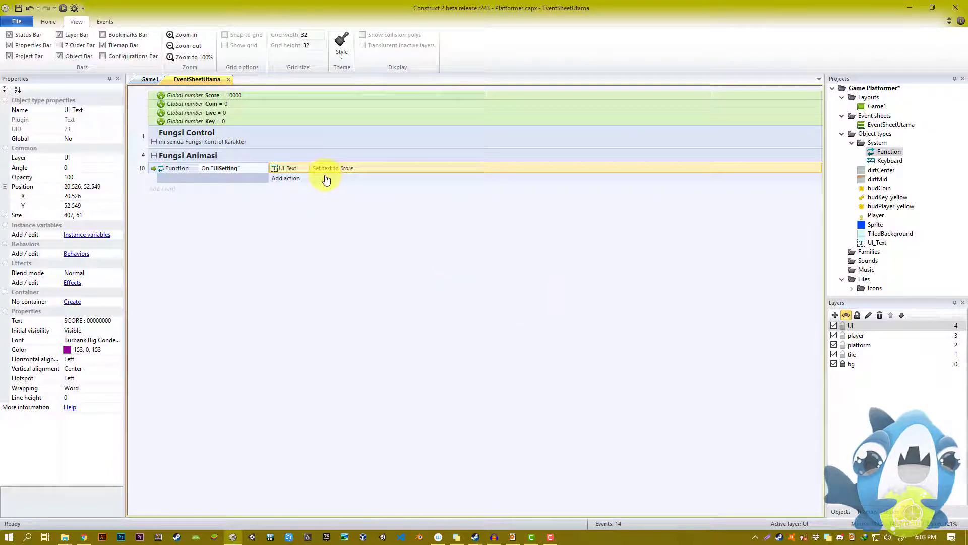
Step: Return to the Game1 layout and run a preview to check the score text
click(151, 79)
click(63, 8)
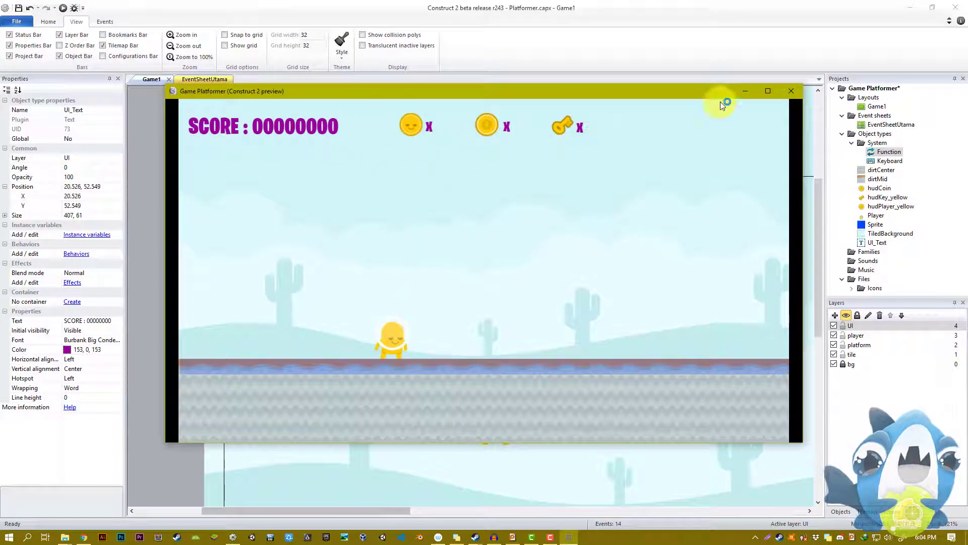
Step: Close the preview and add a System On start of layout event to EventSheetUtama
click(790, 91)
click(204, 79)
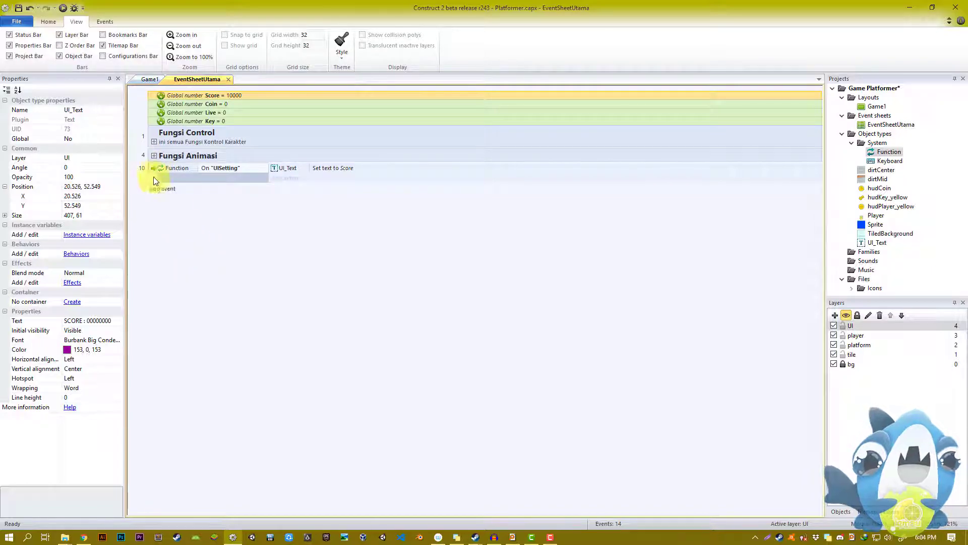
right_click(172, 234)
click(189, 240)
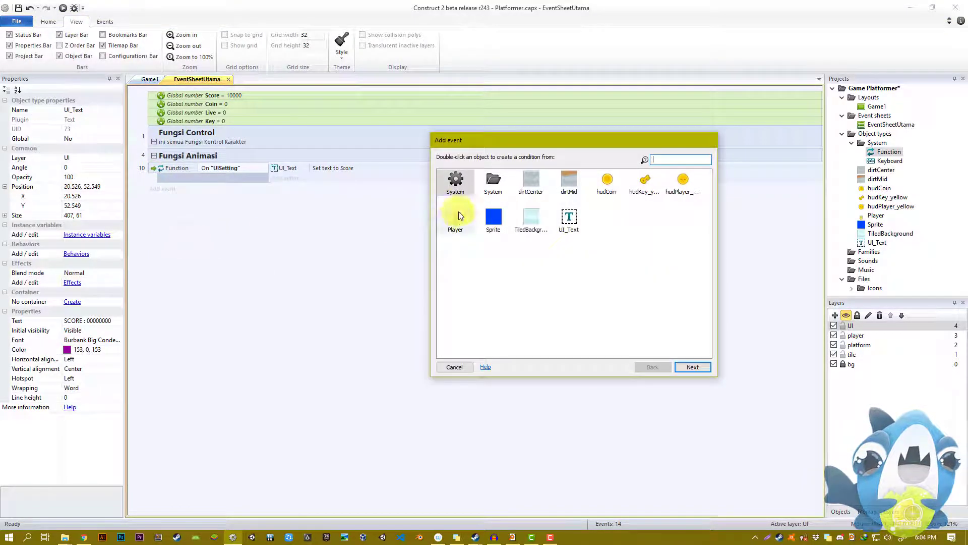
double_click(458, 180)
text(on star)
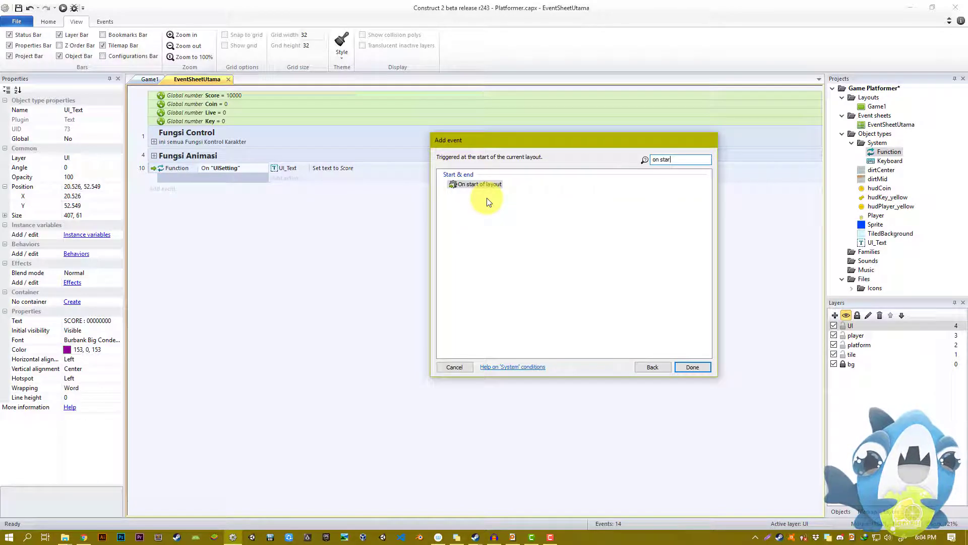
key(Return)
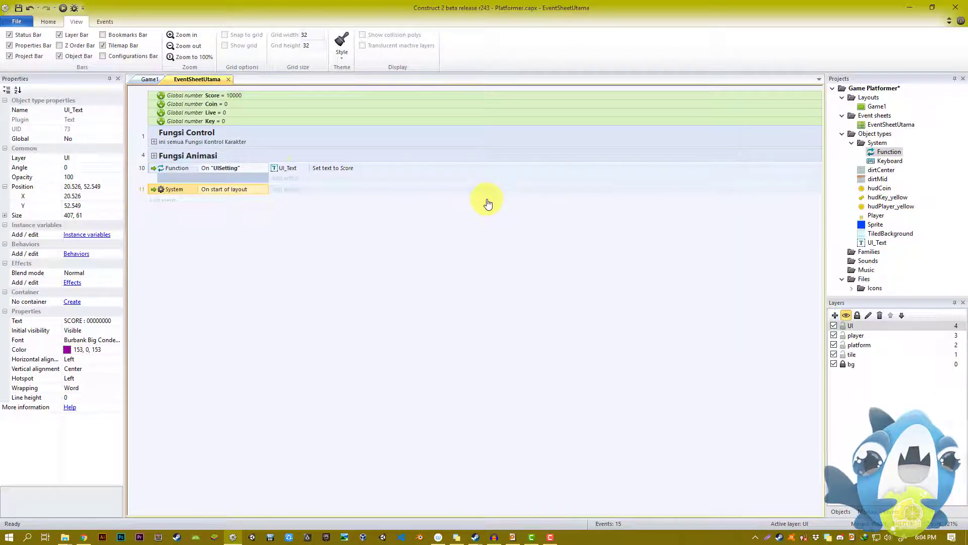
Step: Add an event group named "Ini Semua Grup Fungsi" to the event sheet
right_click(187, 289)
click(214, 319)
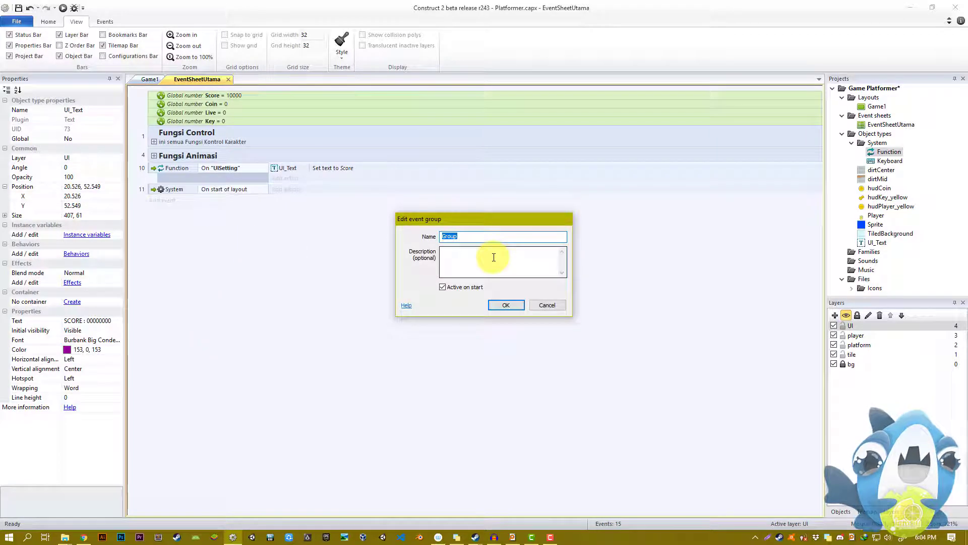
text(Ini Semua)
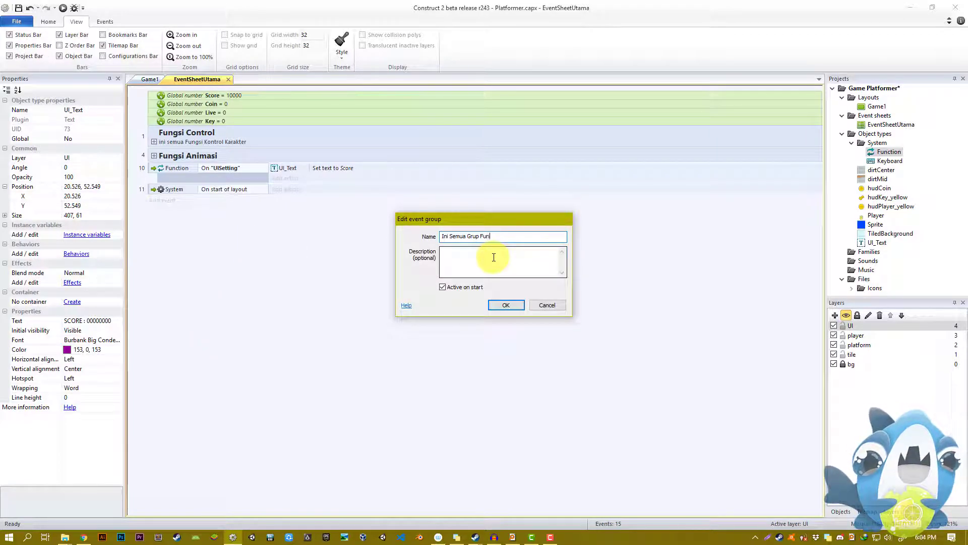
key(Return)
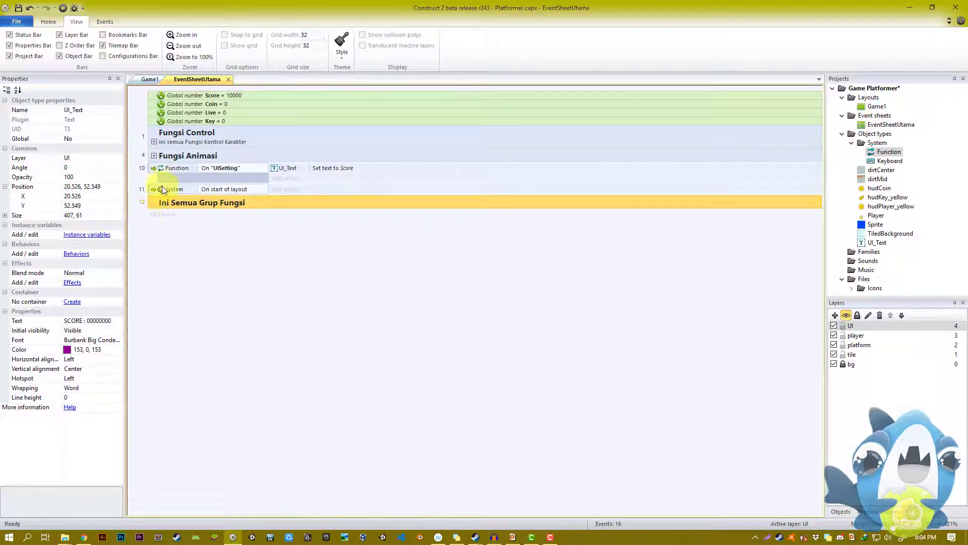
Step: Move the "UISetting" function event into the "Ini Semua Grup Fungsi" group and the On start of layout event directly below the global variables
drag(153, 170, 216, 208)
click(154, 169)
drag(156, 123, 155, 123)
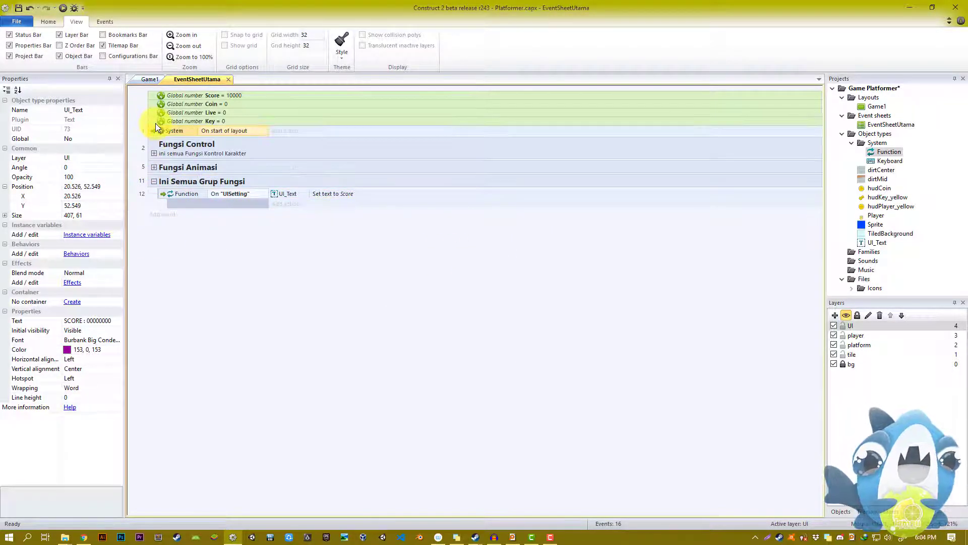
Step: Add a Function Call function action with the name "UISetting" to the On start of layout event
click(283, 132)
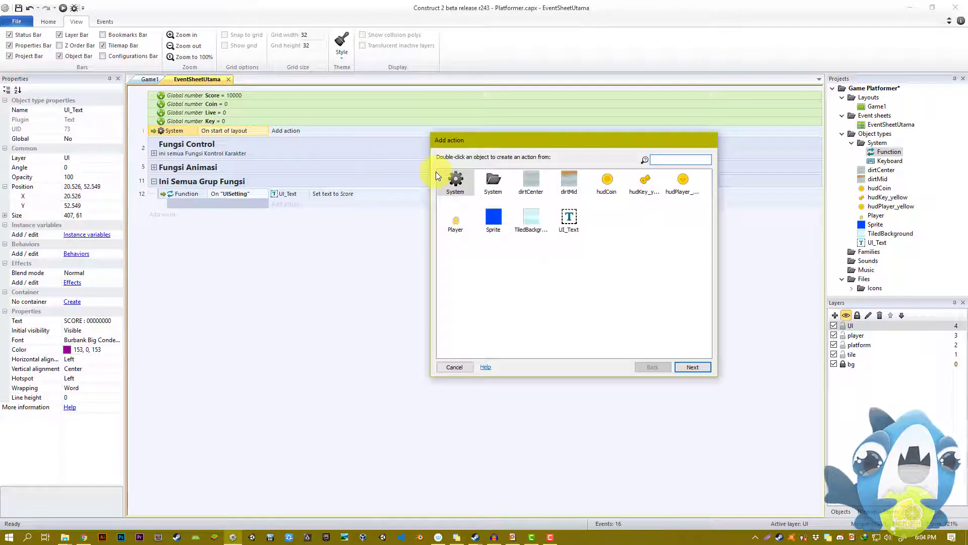
double_click(498, 179)
double_click(498, 183)
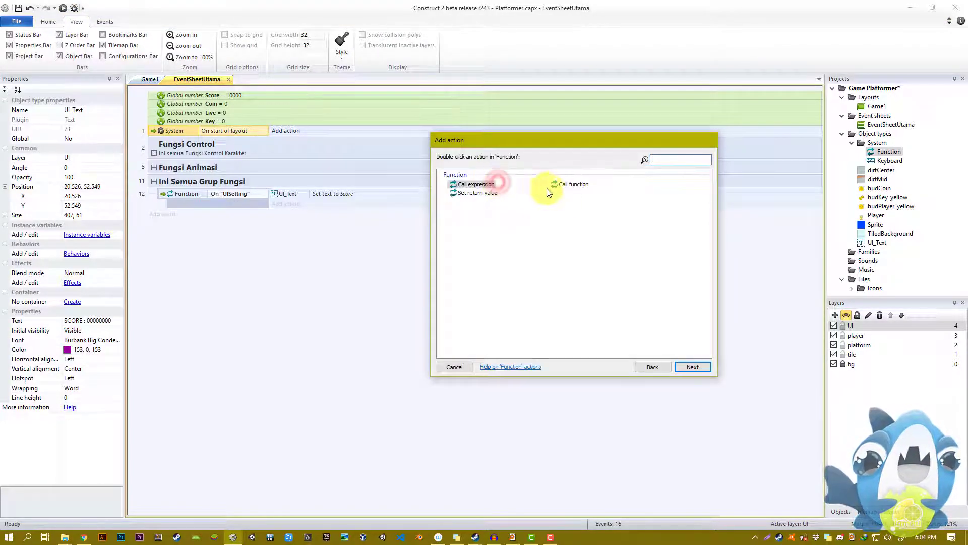
double_click(569, 184)
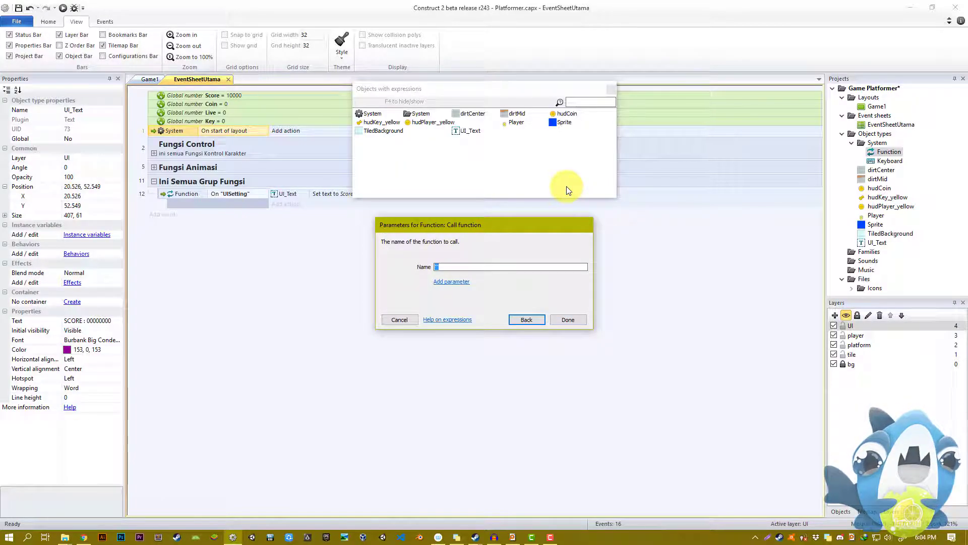
text(")
key(Return)
key(Return)
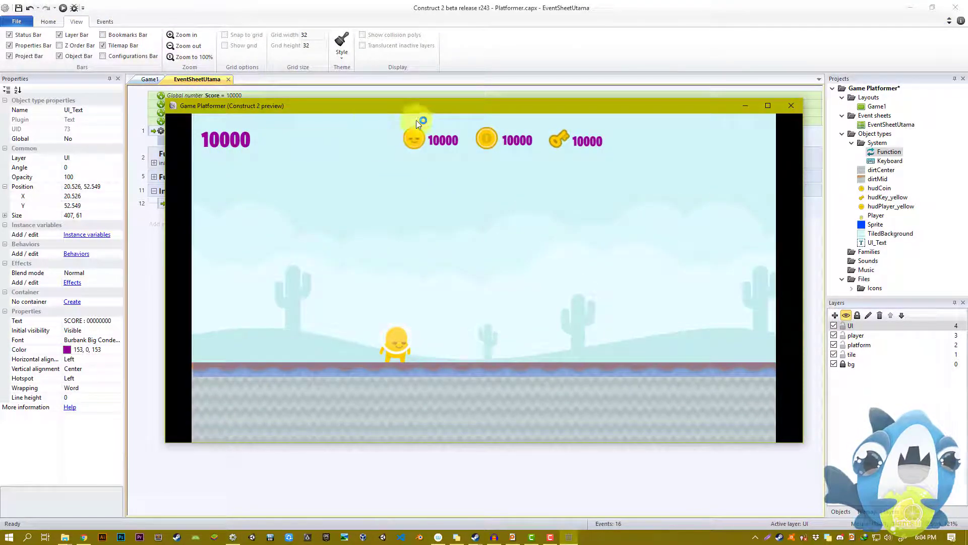
Step: Check the HUD texts in the preview and the UID of each UI_Text instance in the Game1 layout, ending back on the event sheet
drag(342, 108, 354, 140)
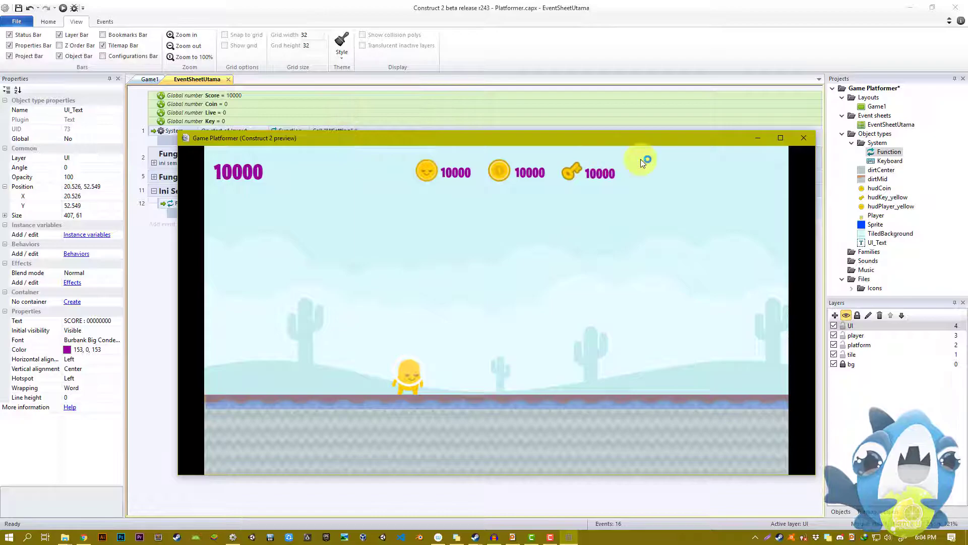
click(802, 137)
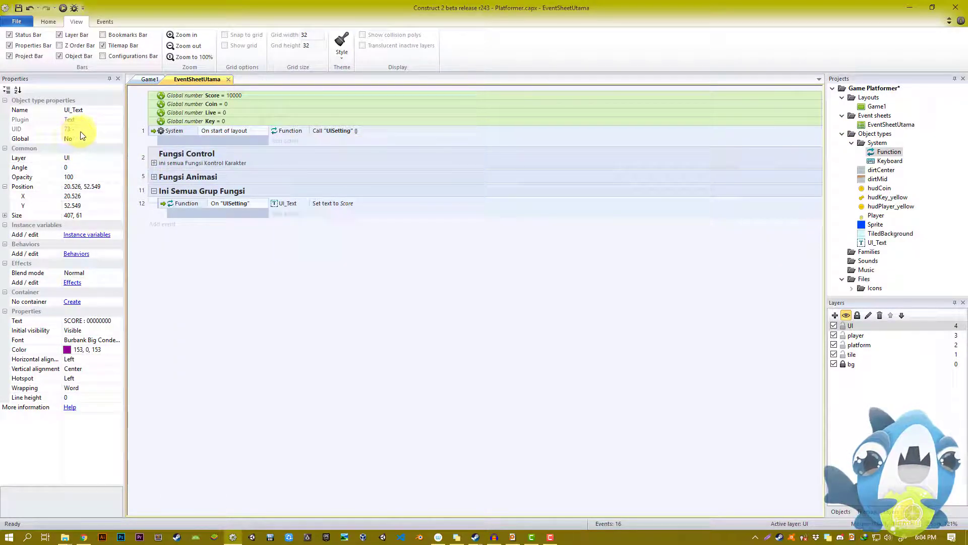
click(147, 79)
click(340, 137)
click(349, 216)
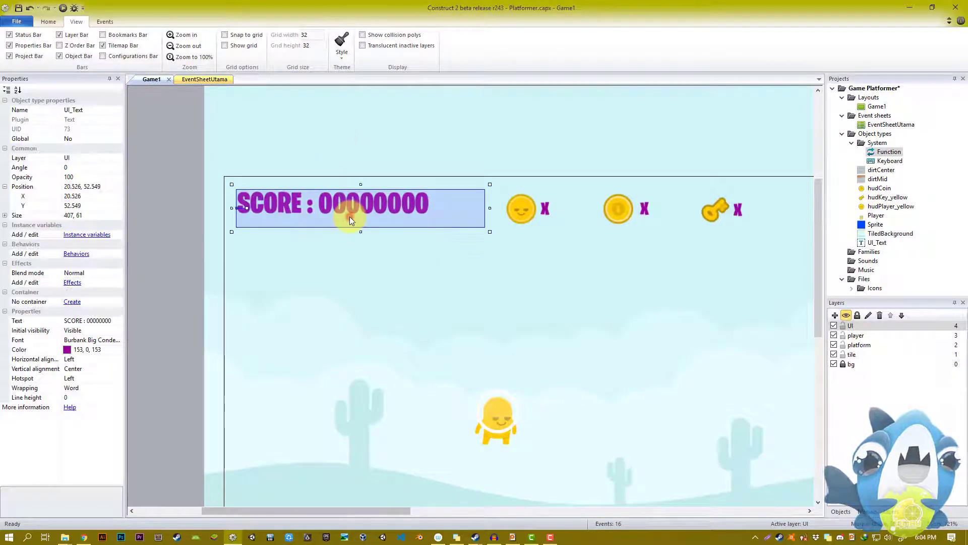
click(67, 129)
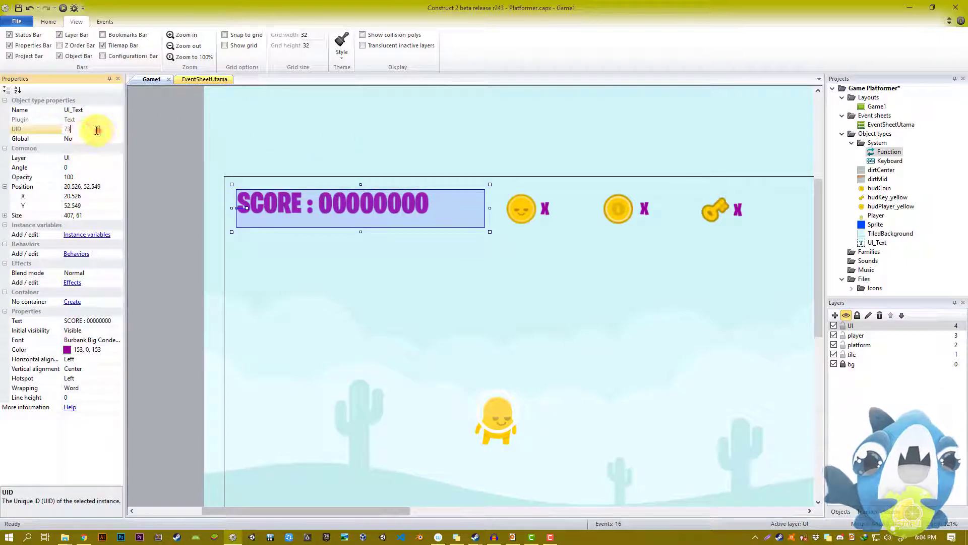
click(546, 210)
click(645, 209)
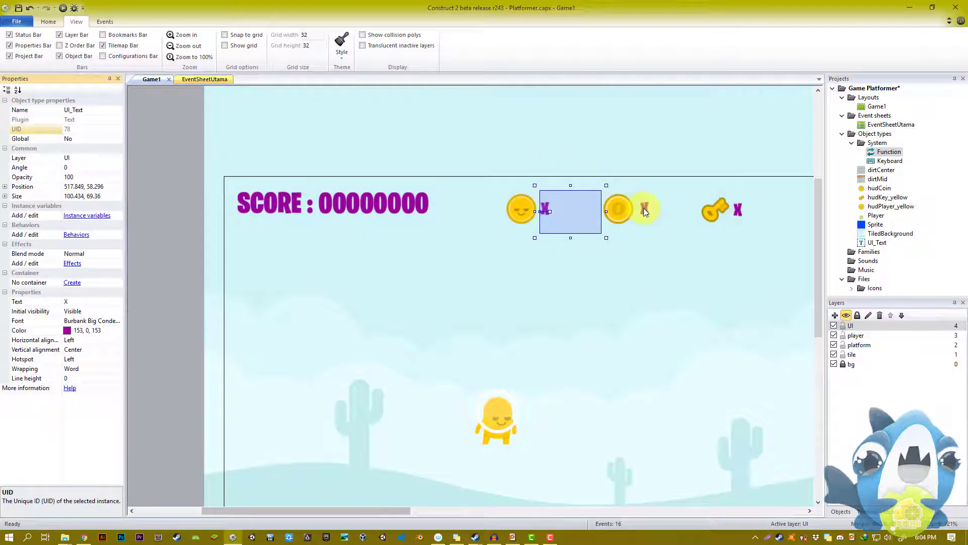
click(757, 210)
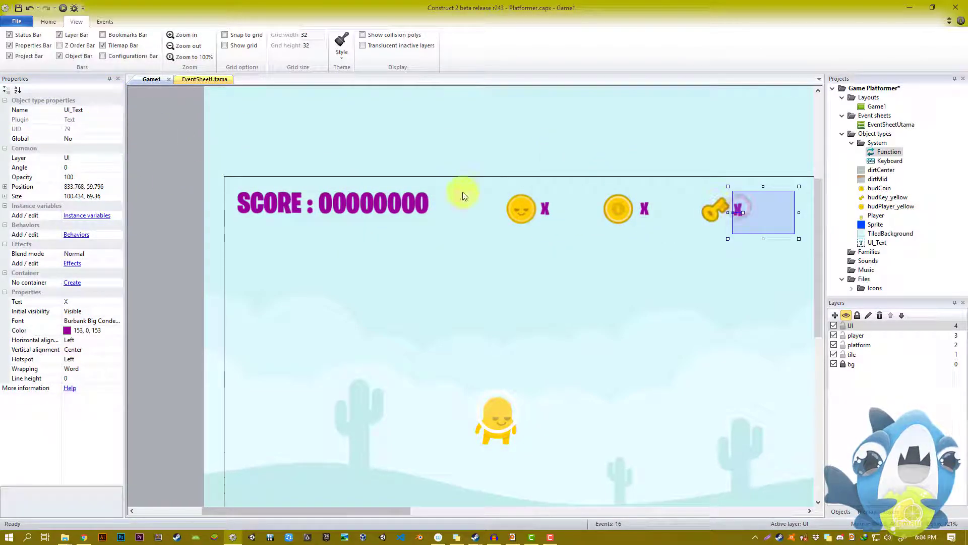
click(209, 78)
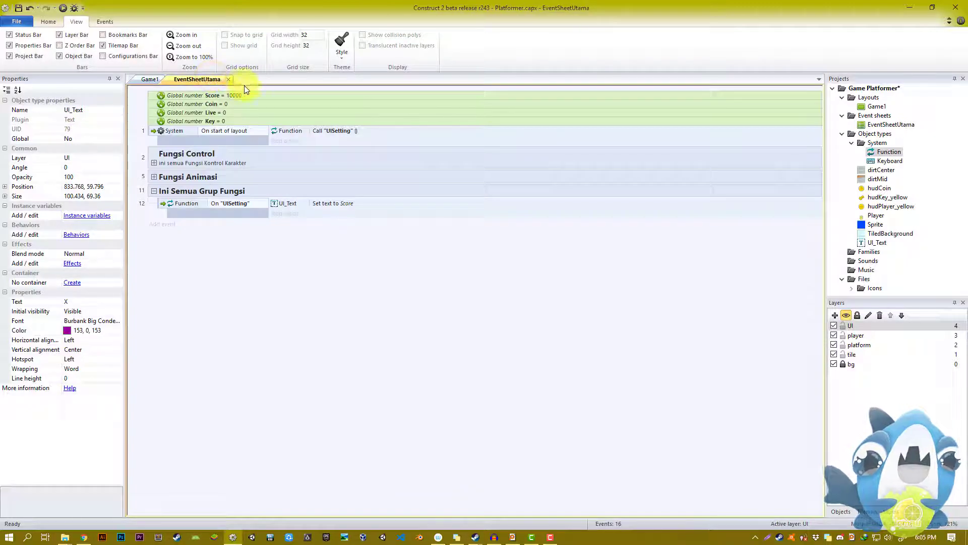
click(171, 204)
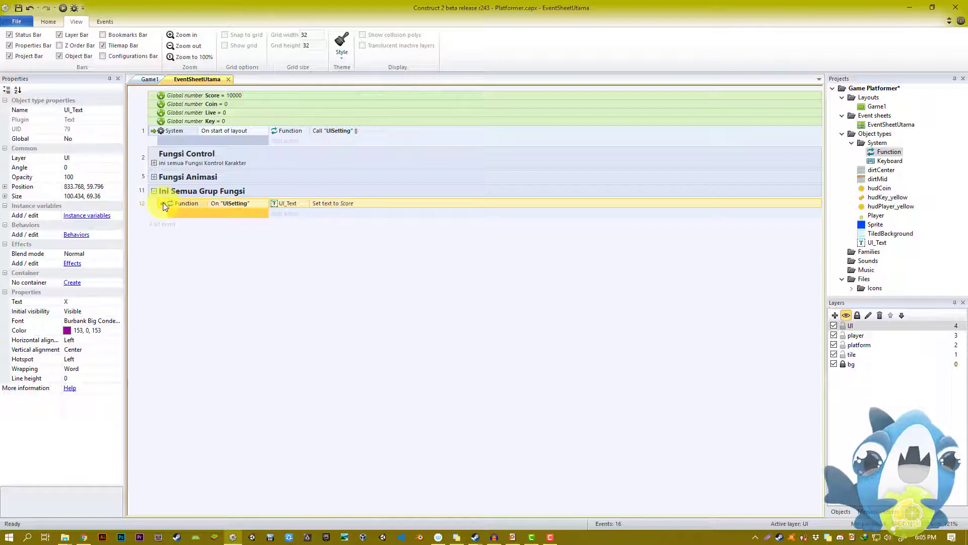
key(s)
key(ctrl+z)
click(165, 203)
key(s)
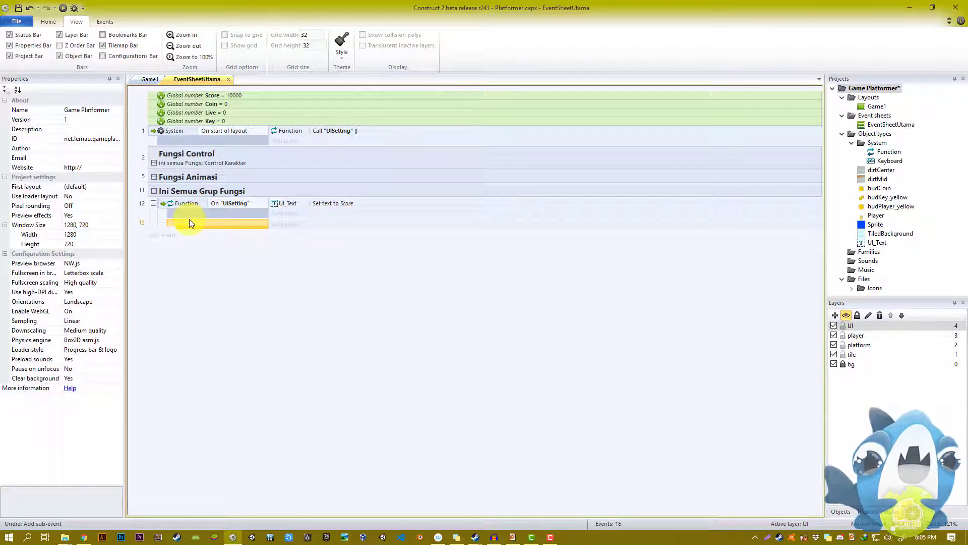
key(ctrl+z)
Step: Add a sub-event under the "UISetting" function with the UI_Text condition Pick by unique ID, keeping the default ID
click(170, 203)
key(s)
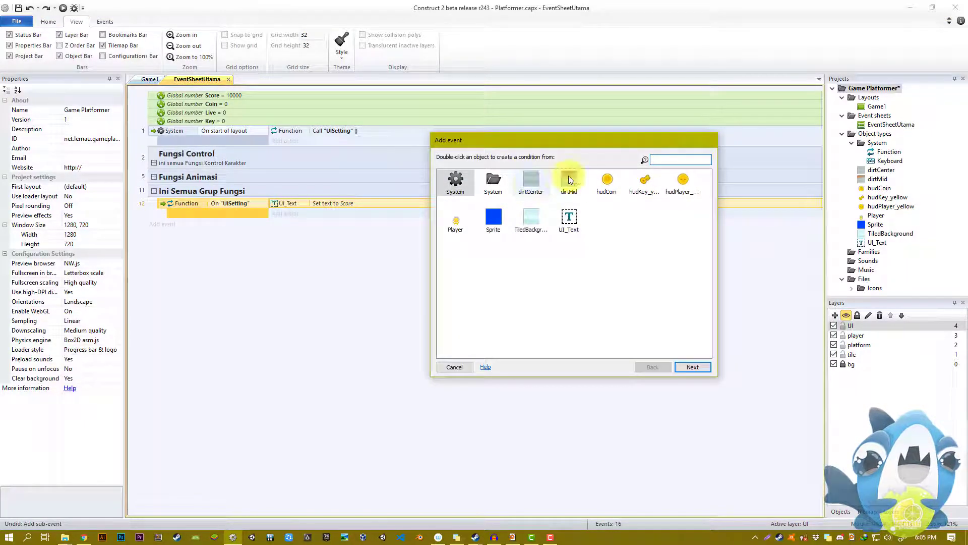
double_click(568, 218)
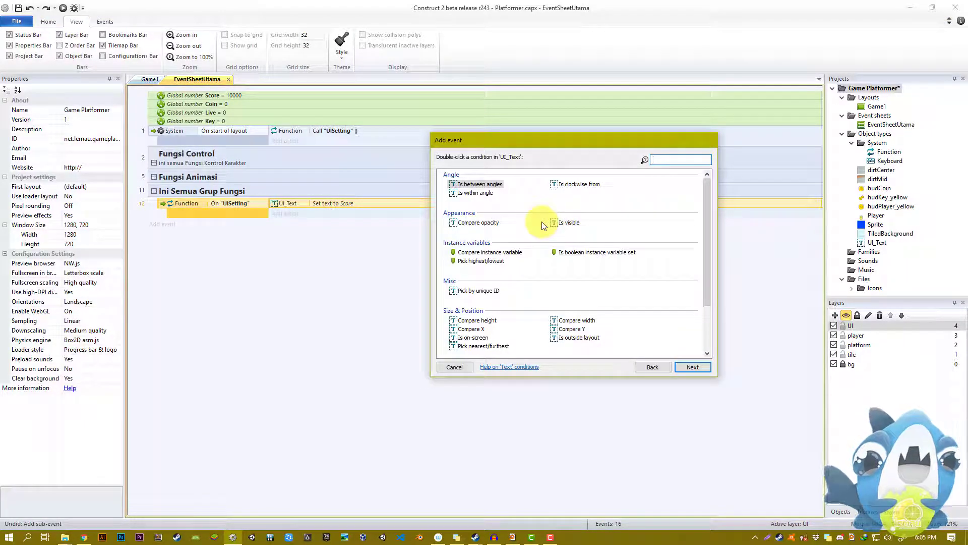
text(comp)
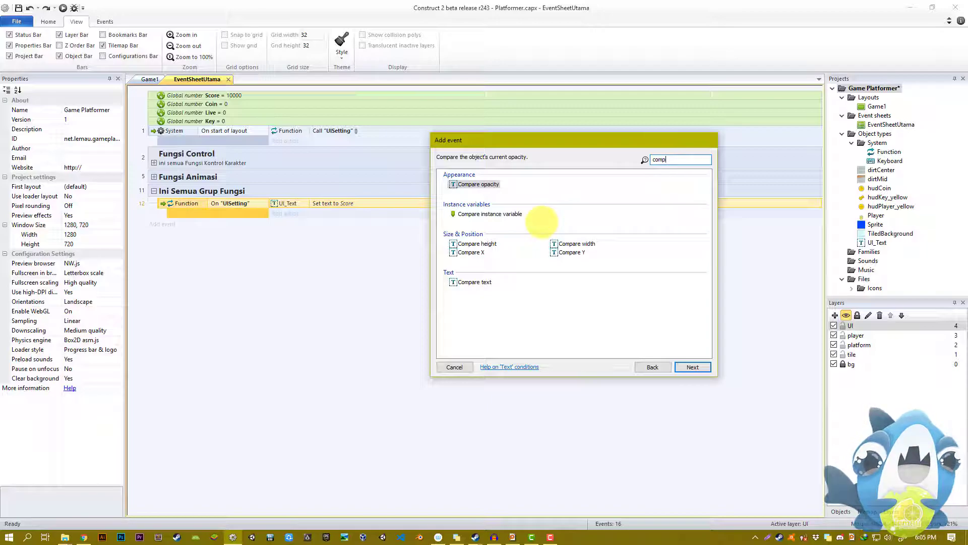
key(BackSpace)
key(BackSpace)
key(BackSpace)
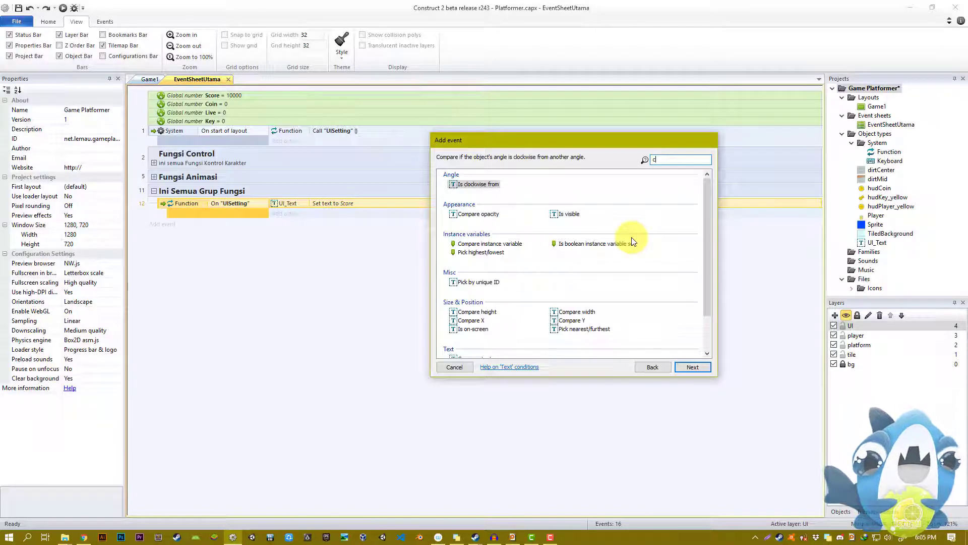
double_click(632, 243)
key(BackSpace)
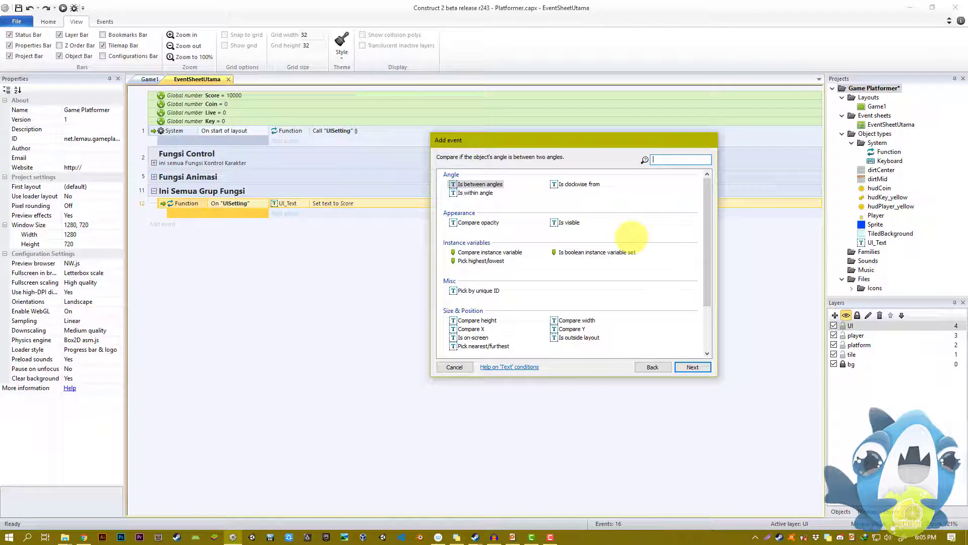
text(id)
key(BackSpace)
key(BackSpace)
text(id)
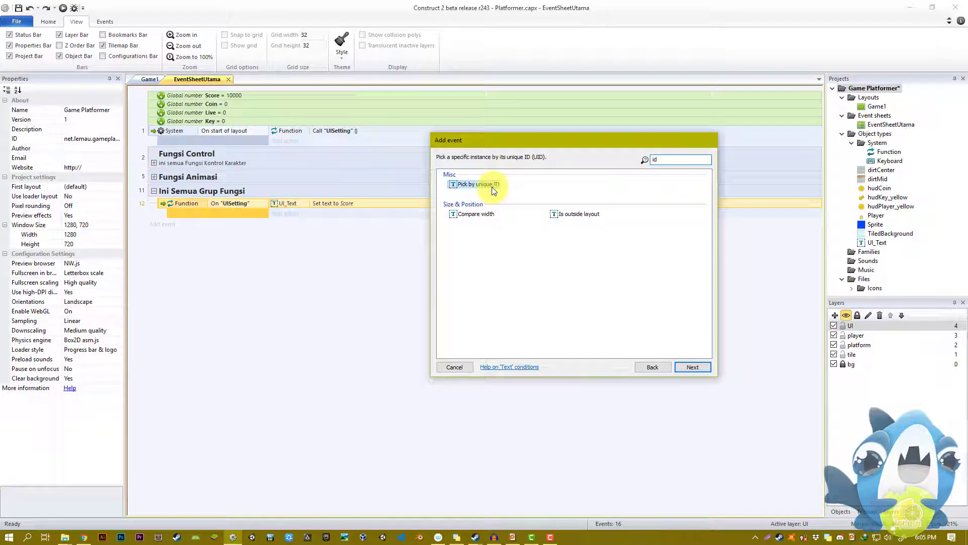
double_click(476, 184)
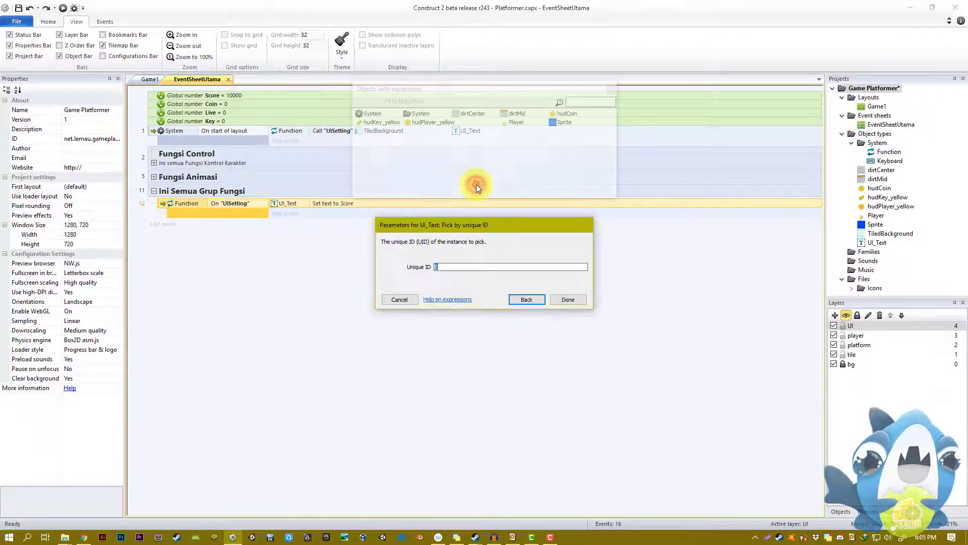
click(564, 300)
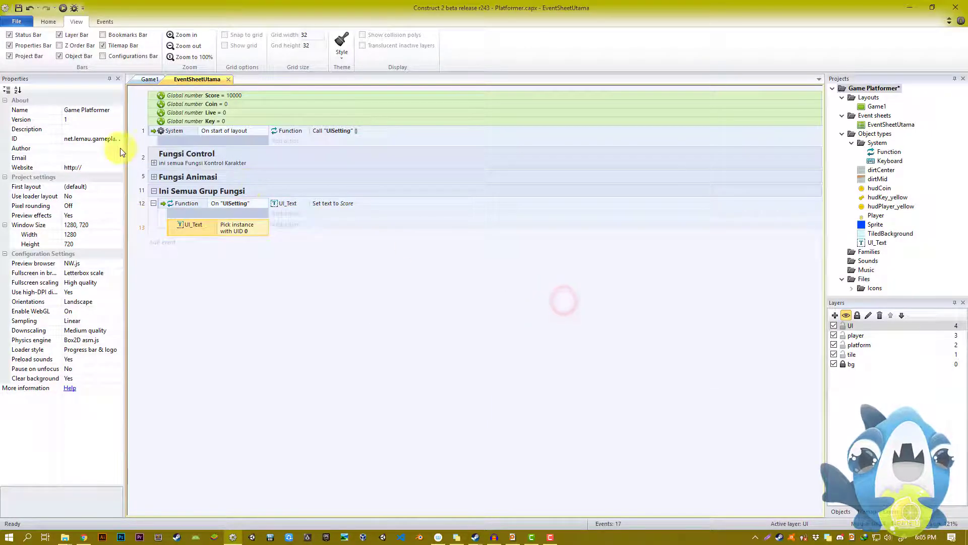
Step: Look up the score text's UID in the Game1 layout and set the Pick by unique ID condition to 73
click(147, 81)
click(340, 206)
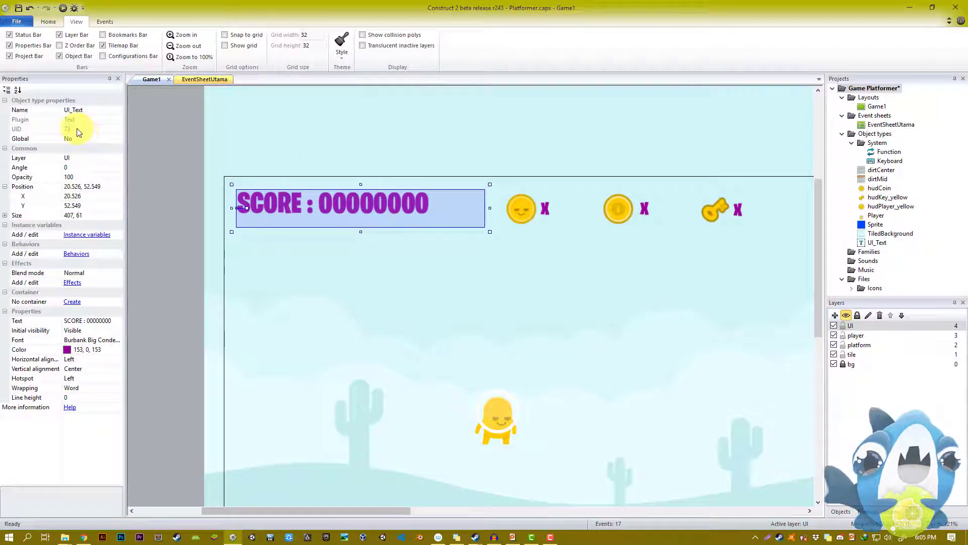
click(216, 79)
double_click(234, 224)
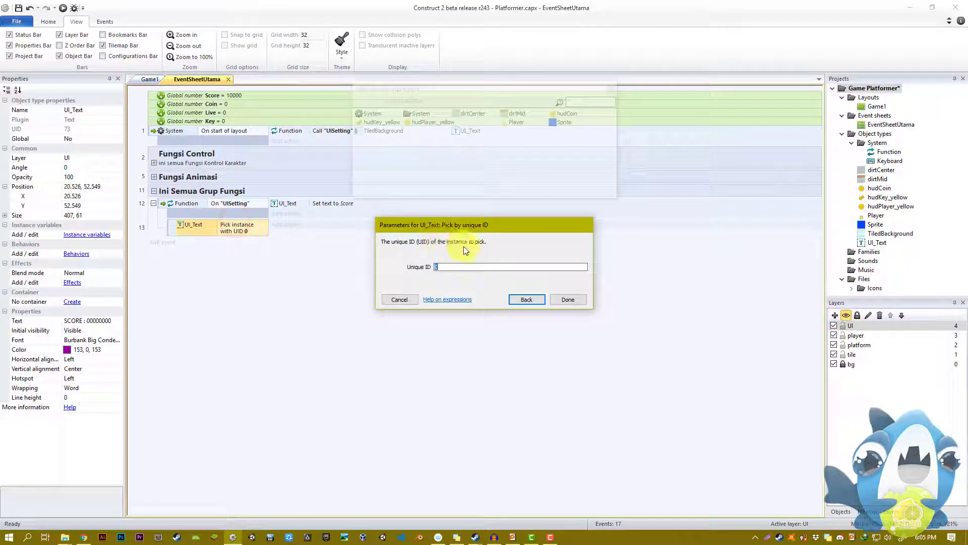
text(73)
key(Return)
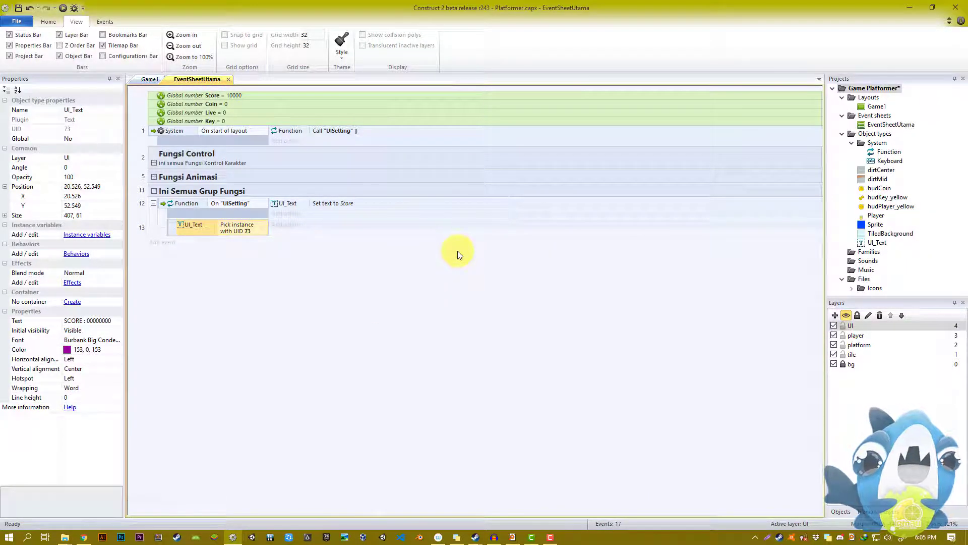
Step: Move the UI_Text Set text action into the UID 73 sub-event and run a preview from the Game1 layout
drag(277, 201, 302, 221)
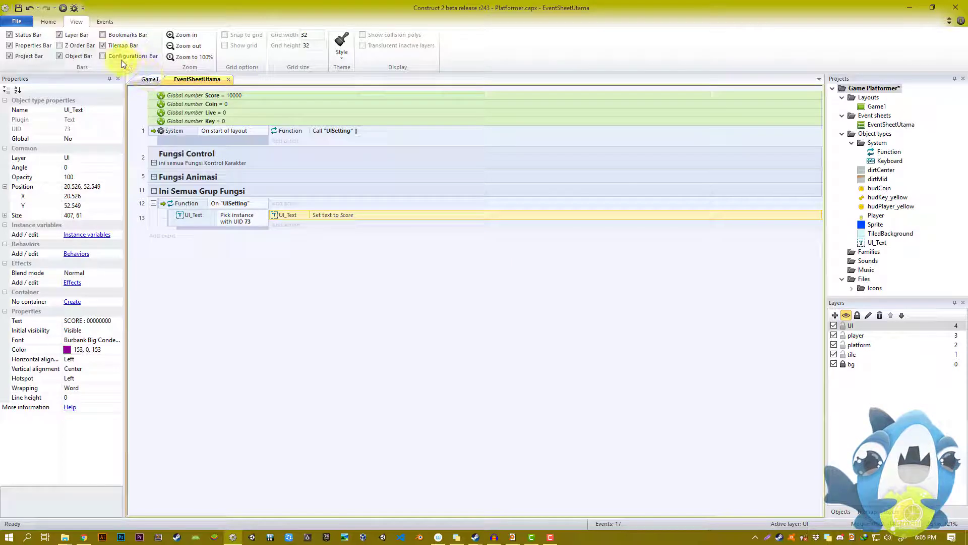
click(139, 81)
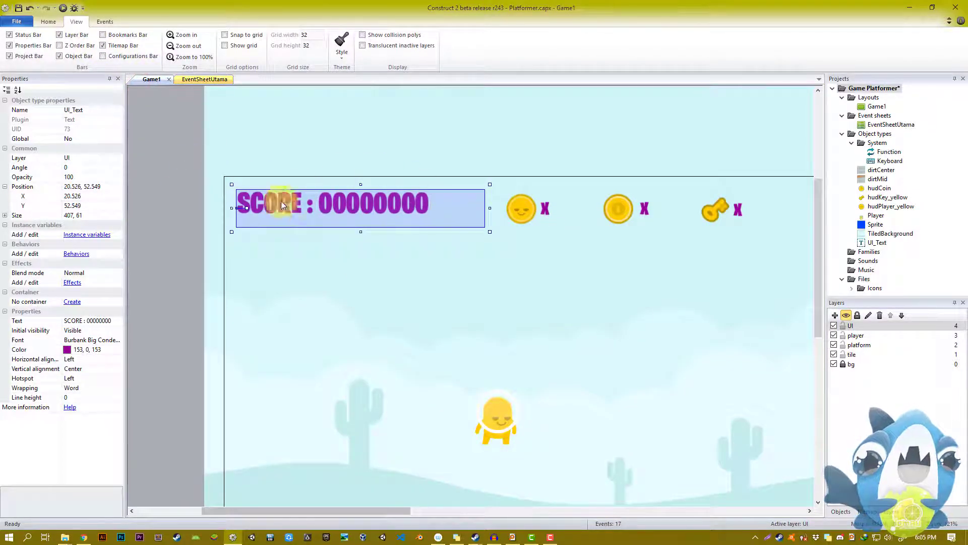
click(62, 8)
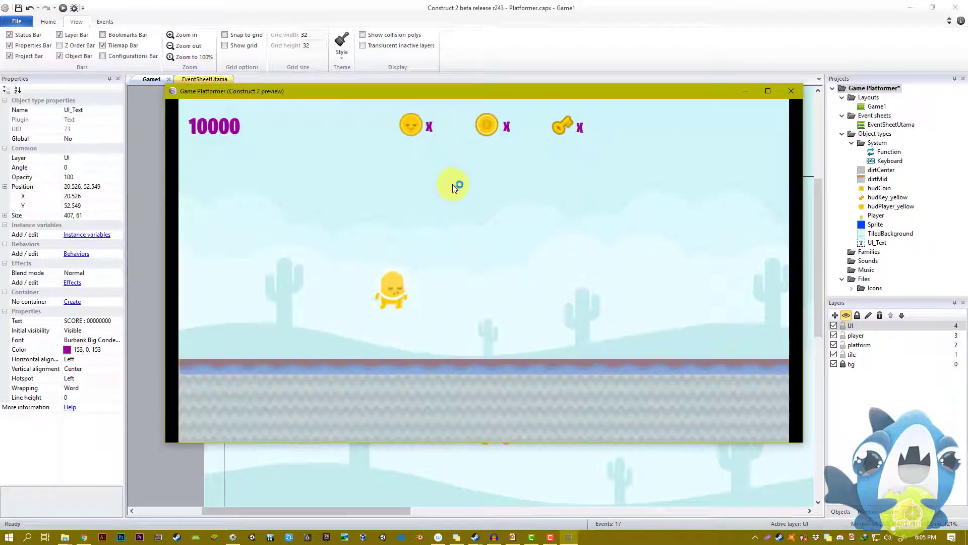
Step: Close the preview and set the UID 73 UI_Text's Set text expression in the event sheet to "Score : "&Score
click(791, 91)
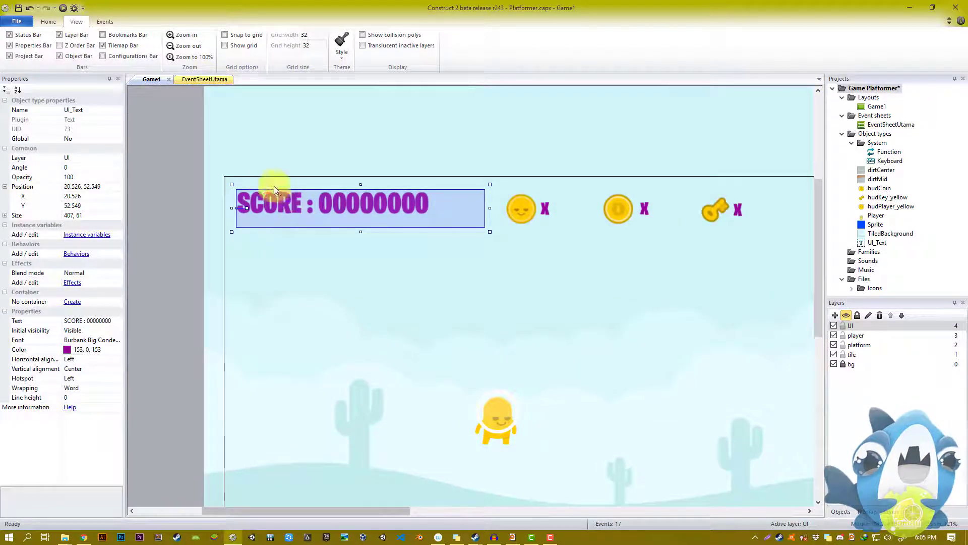
click(202, 82)
double_click(323, 215)
double_click(461, 264)
text(")
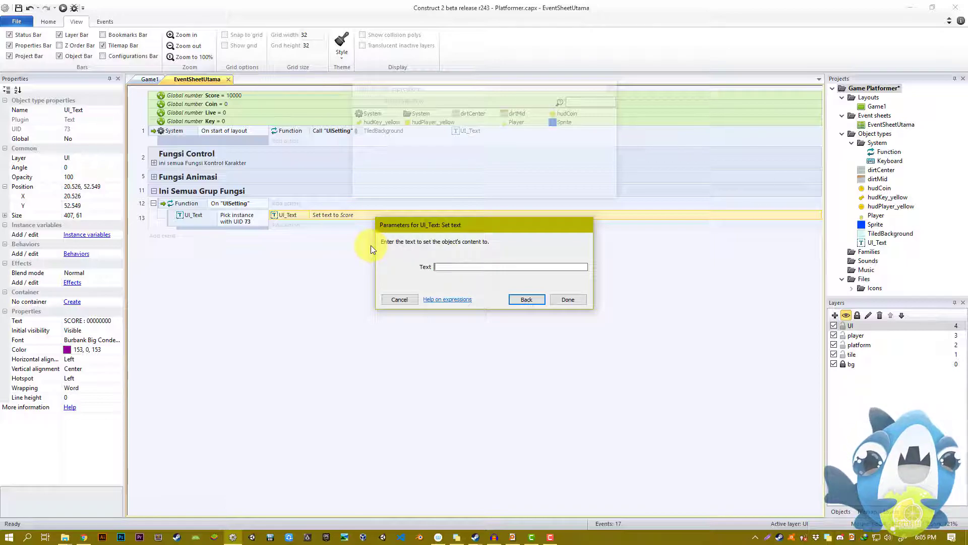
text(Score : "&Score)
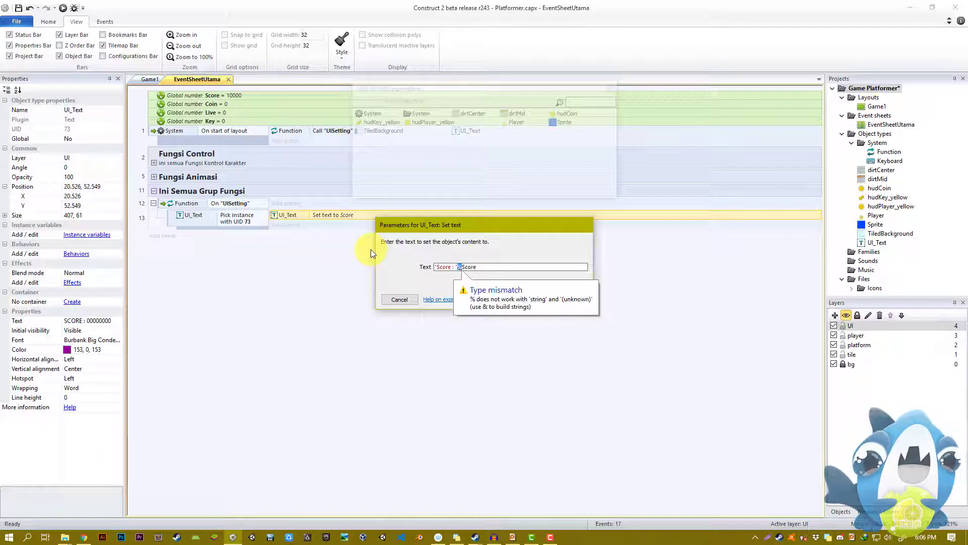
key(Return)
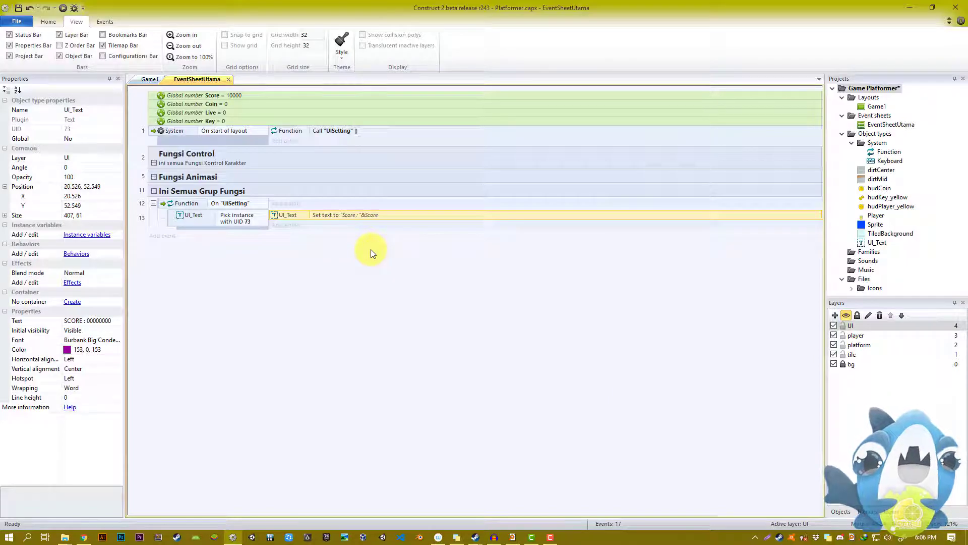
Step: Review the score text expression without changing it and check the score display in a preview
double_click(375, 215)
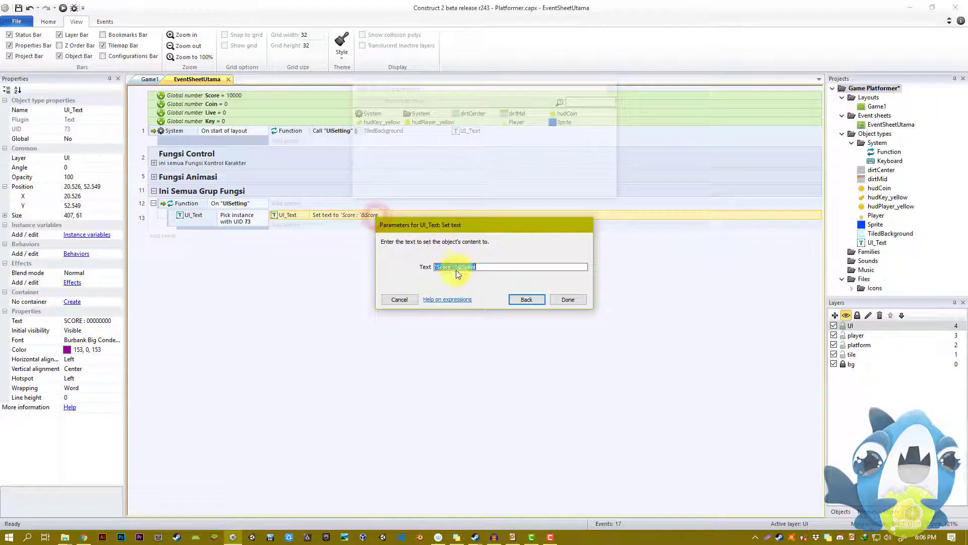
click(459, 267)
click(555, 300)
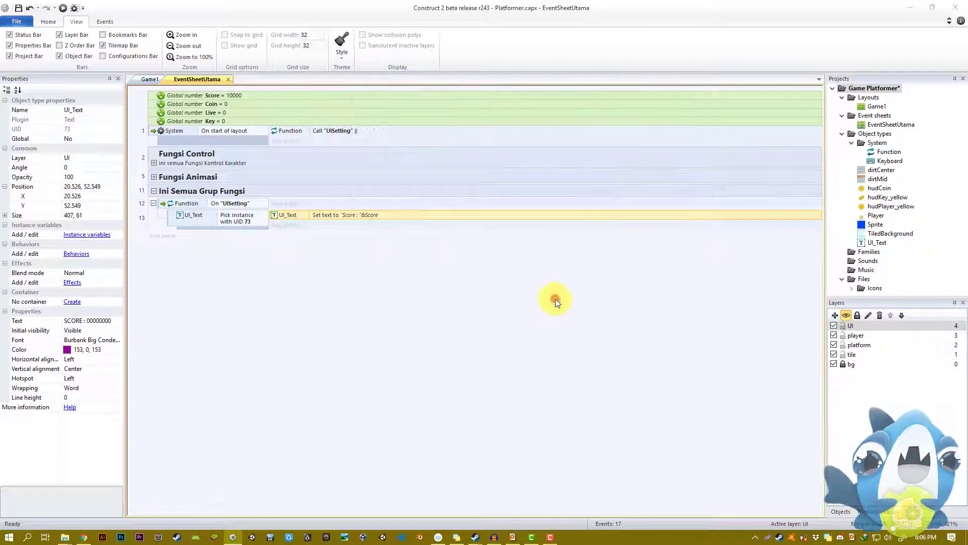
click(62, 8)
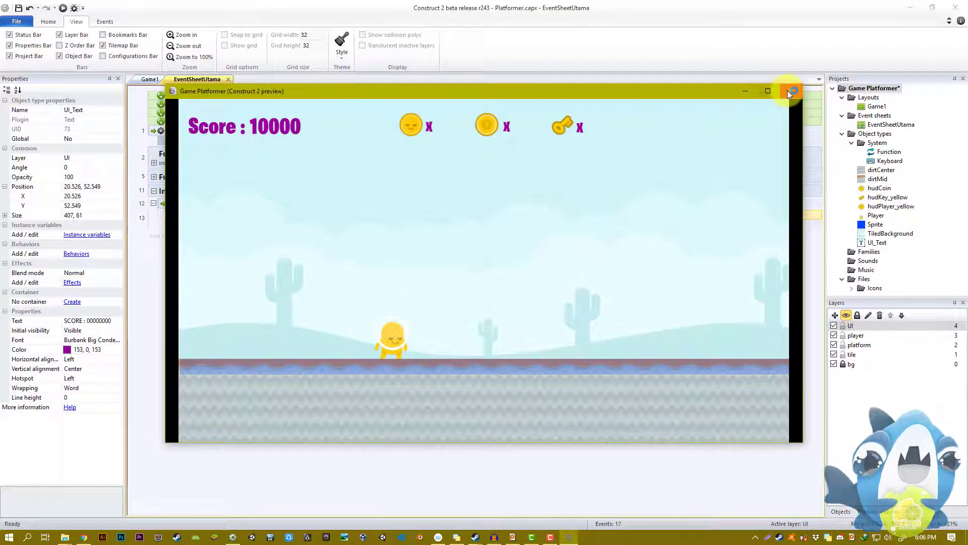
click(789, 93)
Step: Set the initial value of the global variable Score to 100000000 and check it in a preview
double_click(237, 98)
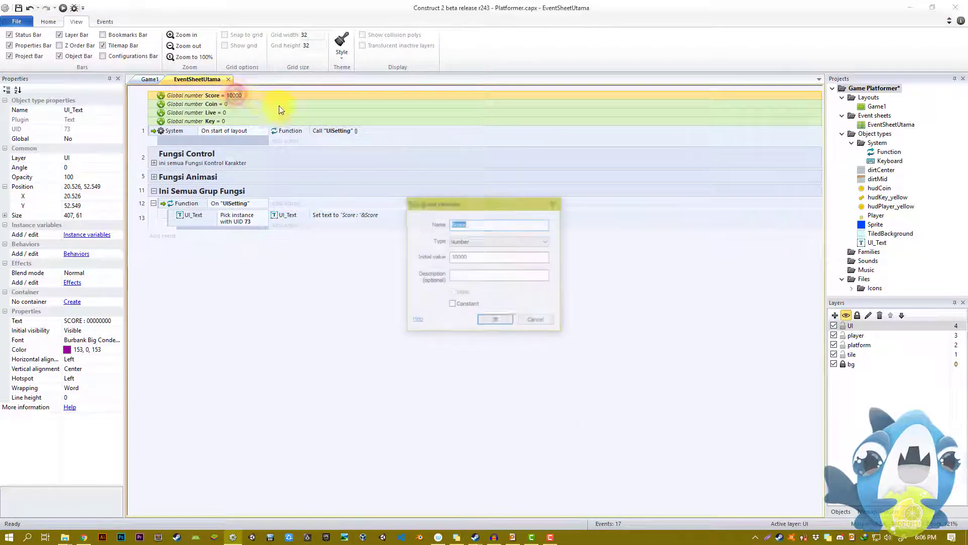
click(477, 257)
text(0000)
click(495, 320)
click(59, 12)
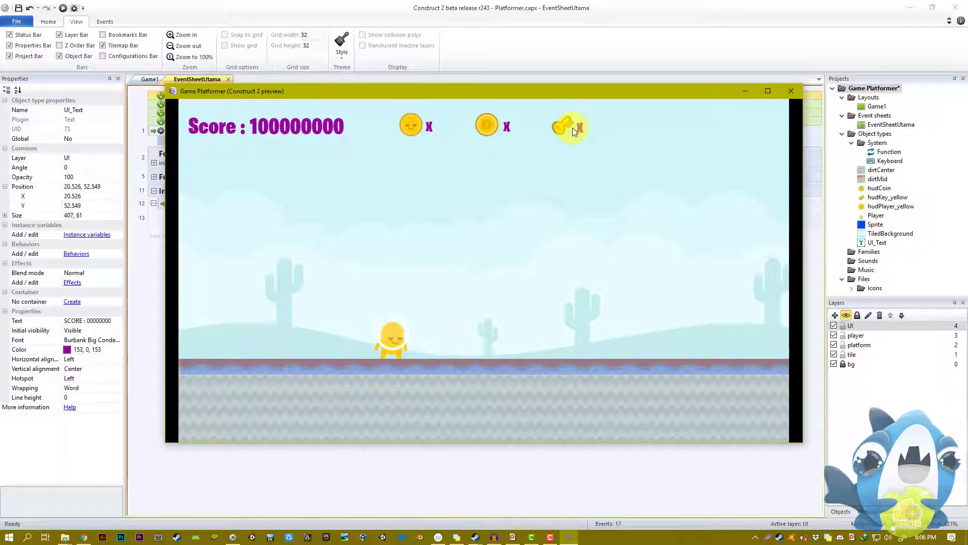
click(791, 91)
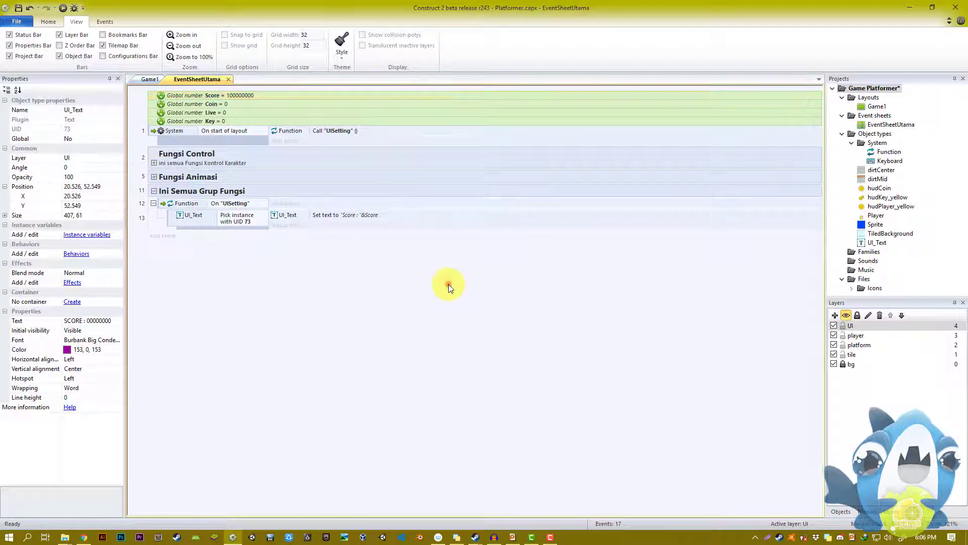
Step: Duplicate the UID 73 sub-event three times under the "UISetting" function, leaving the copied text expressions as they are
click(170, 217)
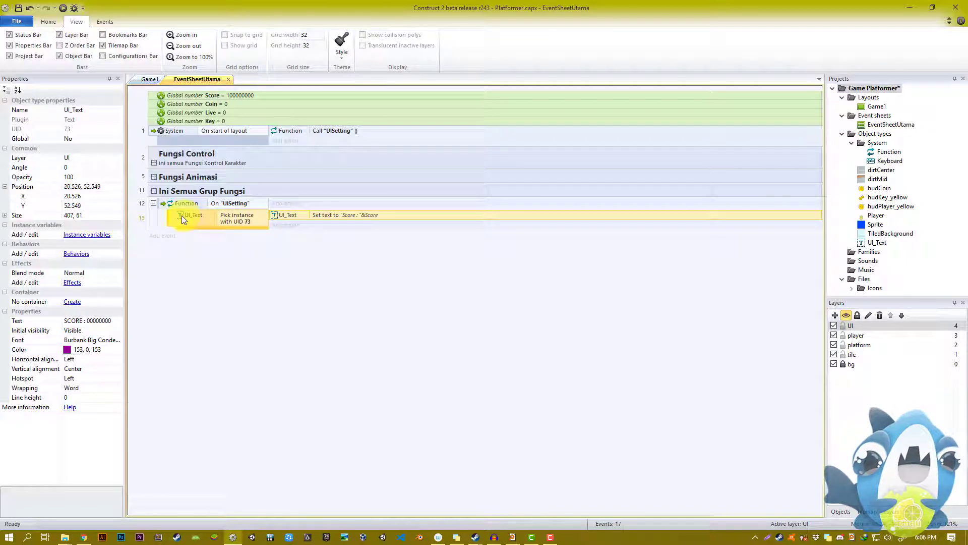
alt+drag(186, 221, 176, 269)
double_click(353, 237)
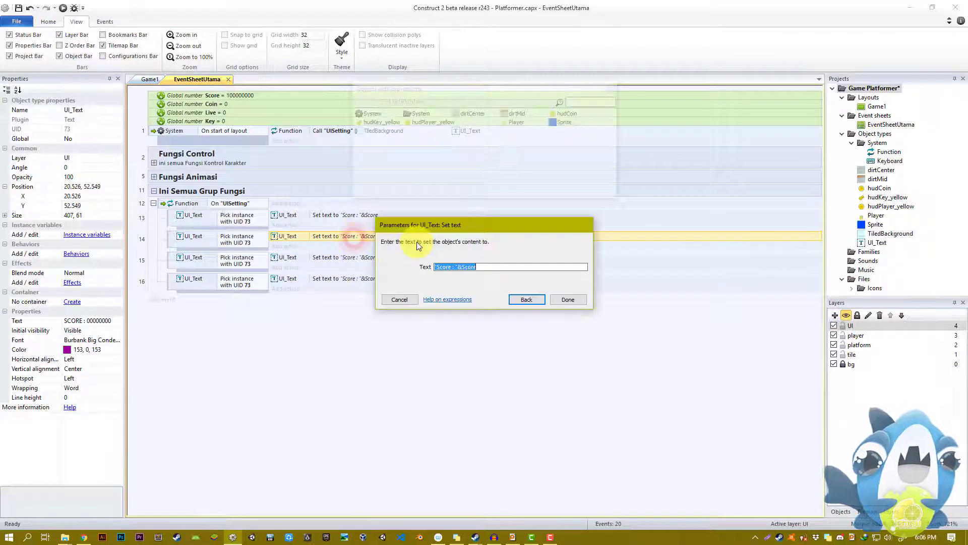
click(400, 299)
Step: Look up the UIDs of the three X texts beside the player, coin and key icons in the Game1 layout
click(142, 81)
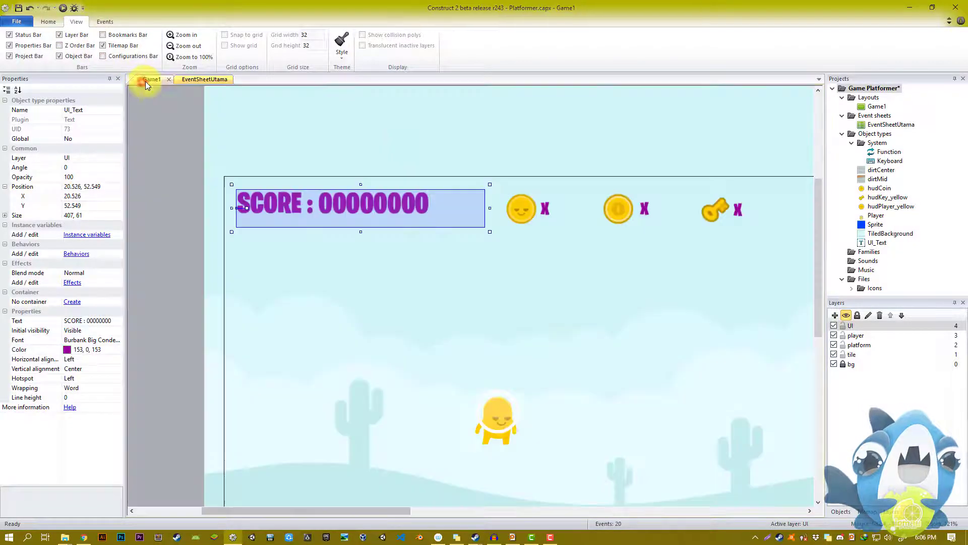
click(549, 214)
click(197, 79)
double_click(256, 232)
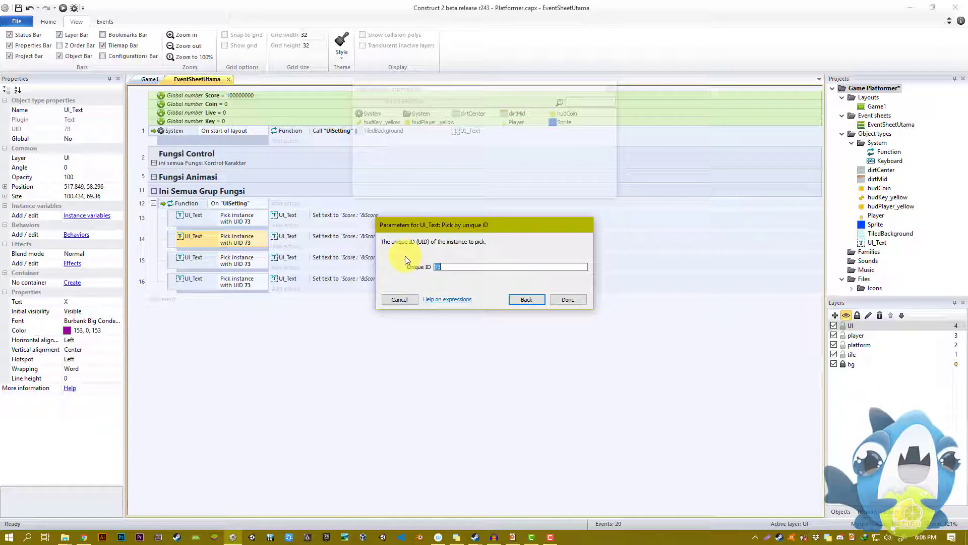
click(399, 299)
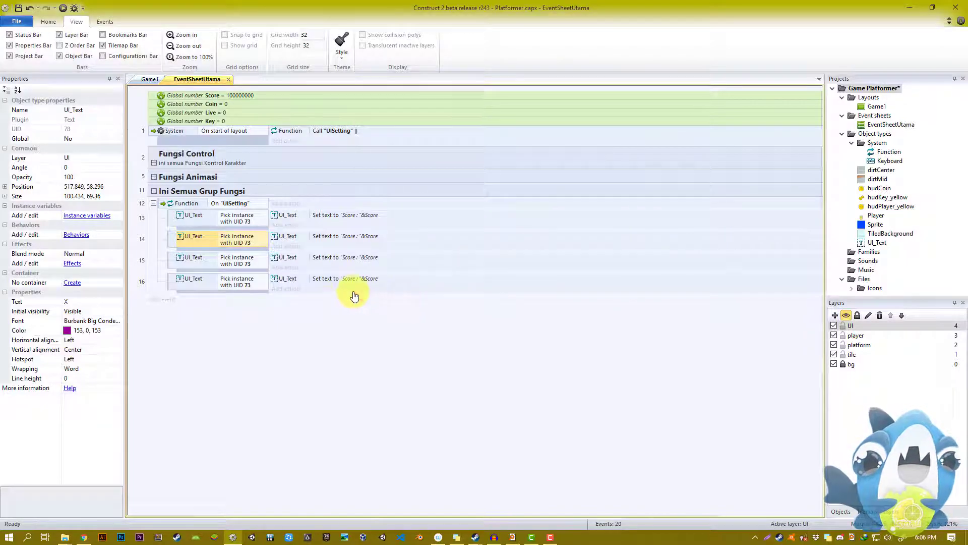
click(150, 80)
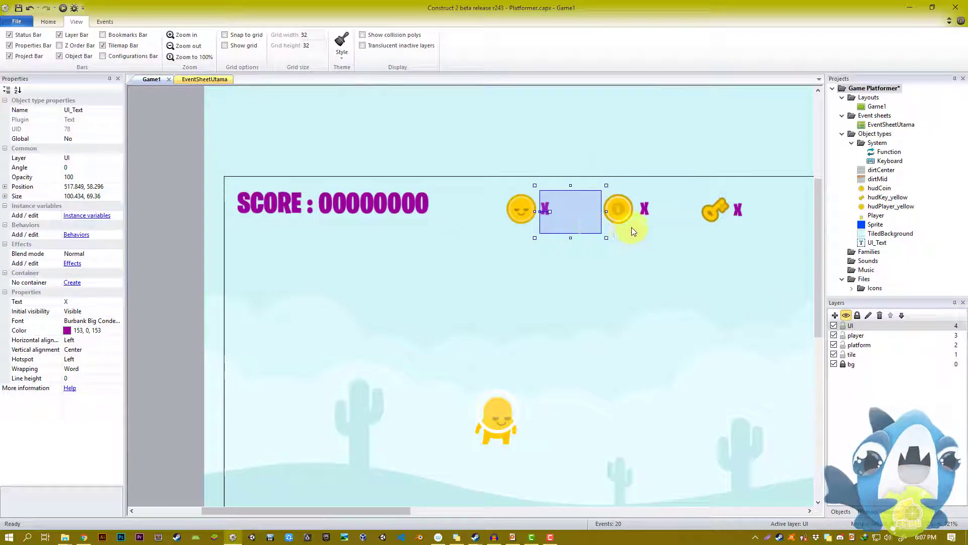
click(644, 207)
click(738, 209)
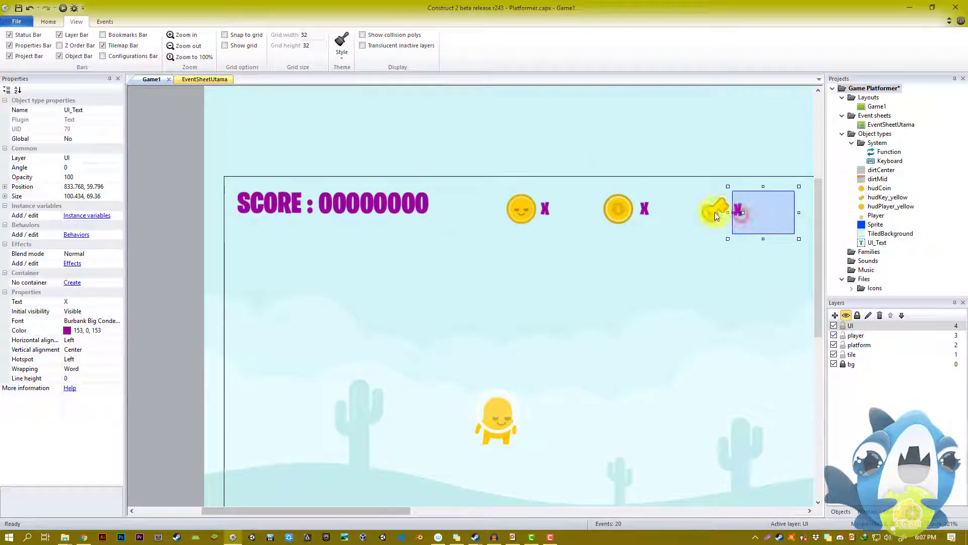
Step: Set the Pick by unique ID conditions of the three duplicated sub-events to 78, 77 and 79, in that order
click(205, 79)
double_click(237, 239)
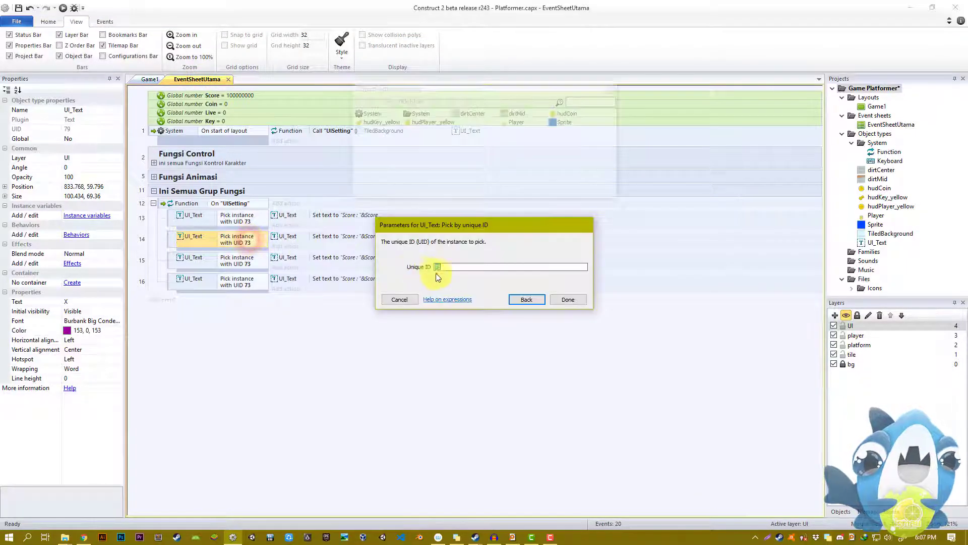
text(78)
click(567, 299)
double_click(256, 260)
text(77)
click(567, 299)
double_click(238, 279)
text(79)
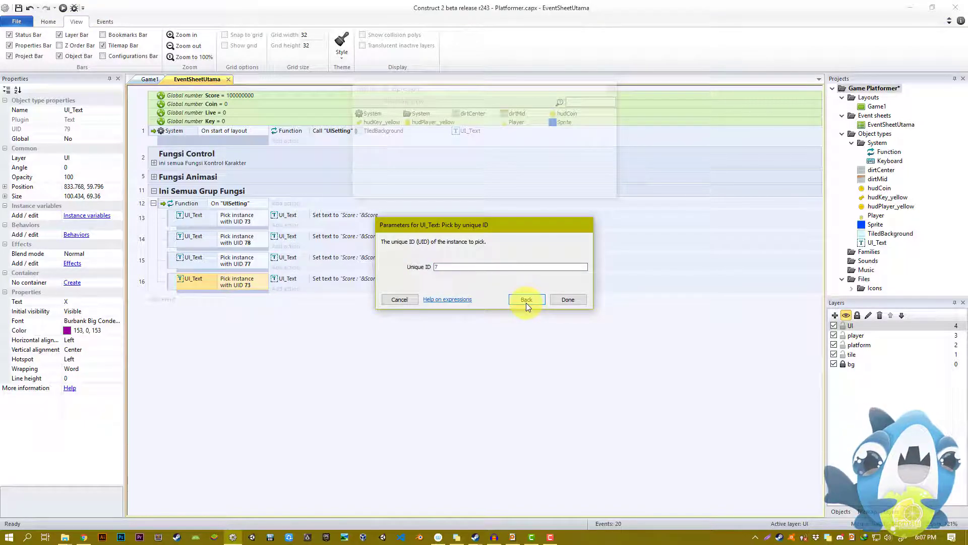
click(567, 299)
Step: Set the text expression for UID 78 to "X "&Coin and the one for UID 77 to "X "&Live
double_click(355, 238)
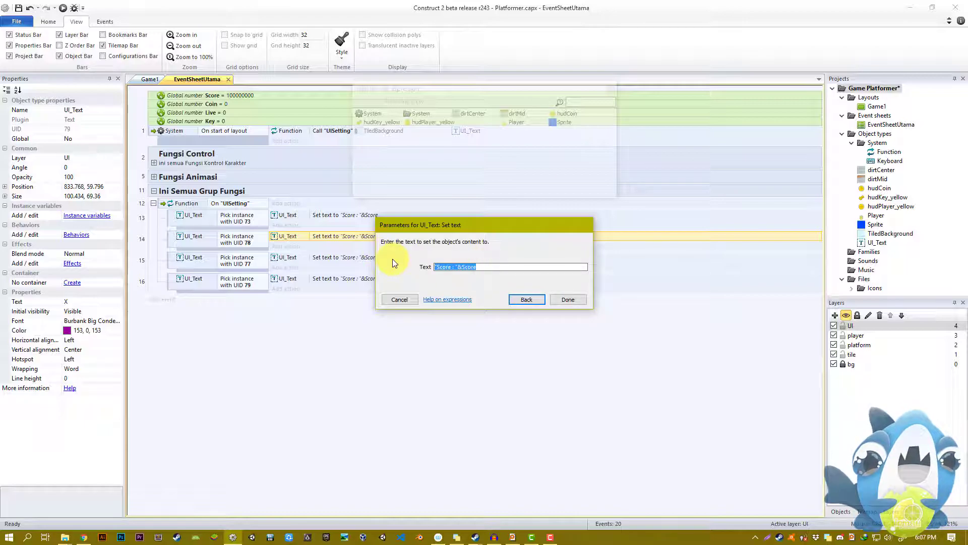
text("X "&Coin)
key(Return)
click(392, 261)
double_click(393, 262)
text("X "&Live)
key(Return)
Step: Set the text expression in the UID 79 sub-event to "X "&Key
key(Down)
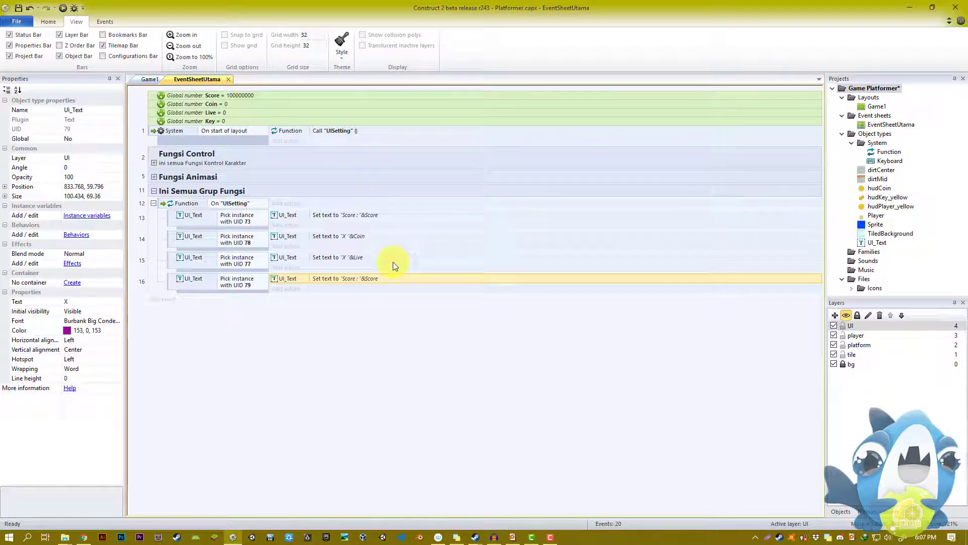
double_click(394, 276)
text("X "&Coin)
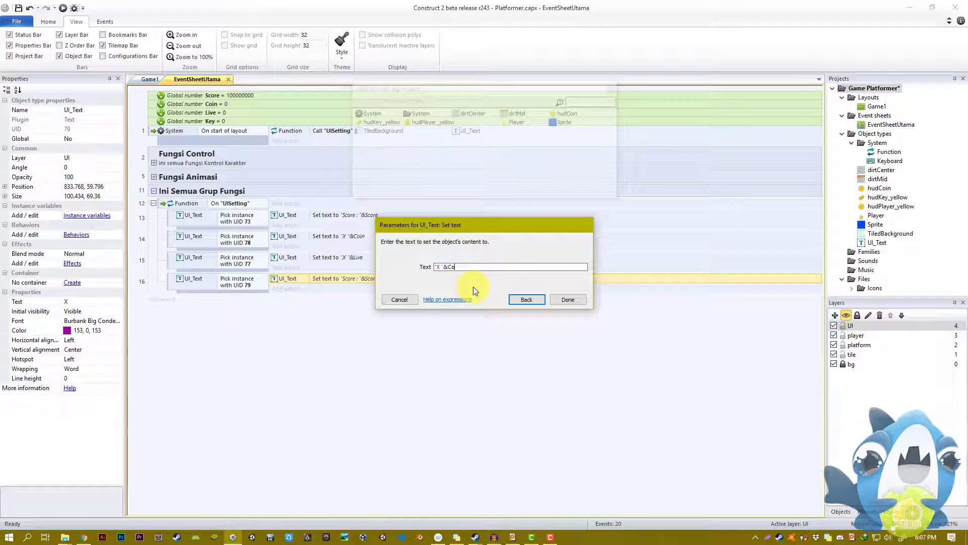
text(Key)
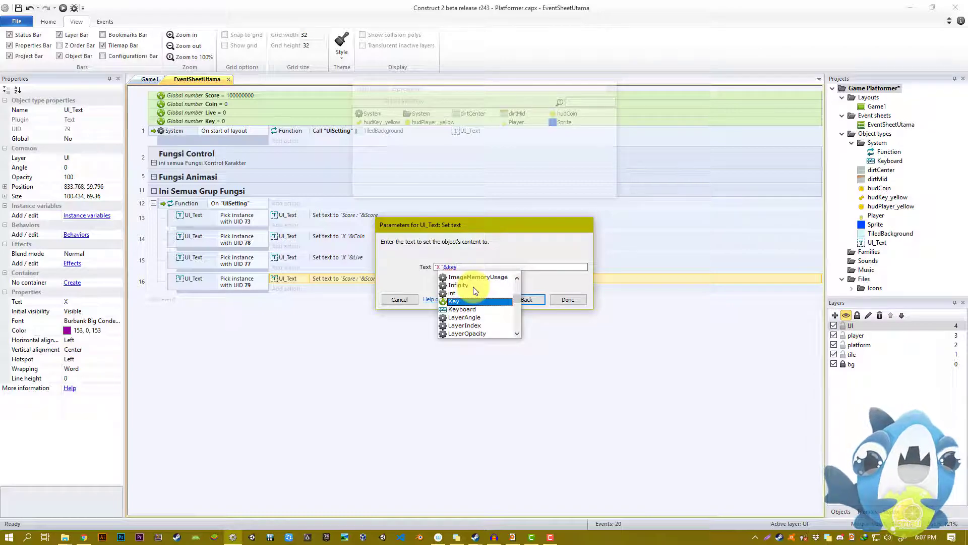
key(Return)
Step: Set the initial values of the global variables Coin to 5, Live to 3 and Key to 2
double_click(245, 104)
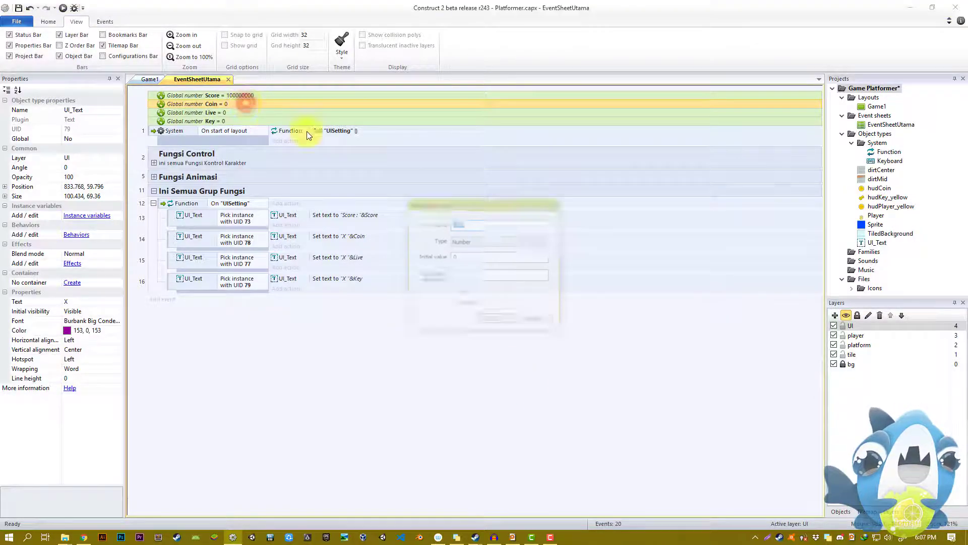
double_click(460, 258)
text(5)
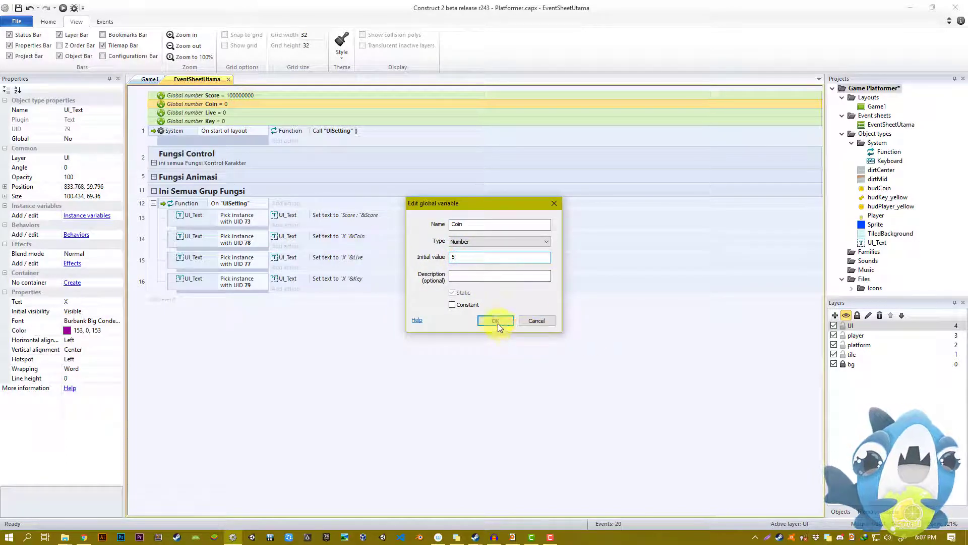
click(496, 321)
double_click(240, 112)
double_click(455, 257)
text(3)
click(501, 318)
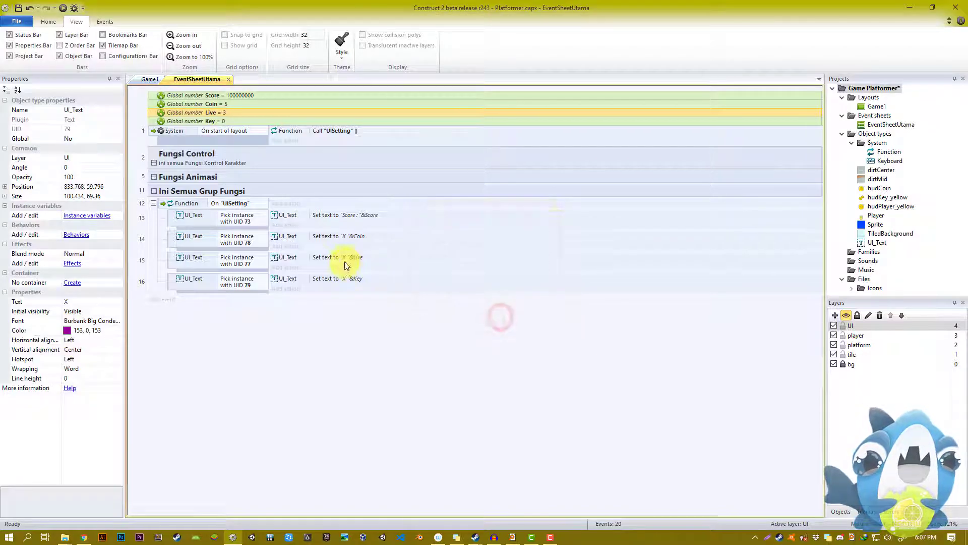
double_click(227, 121)
double_click(458, 258)
text(2)
click(504, 320)
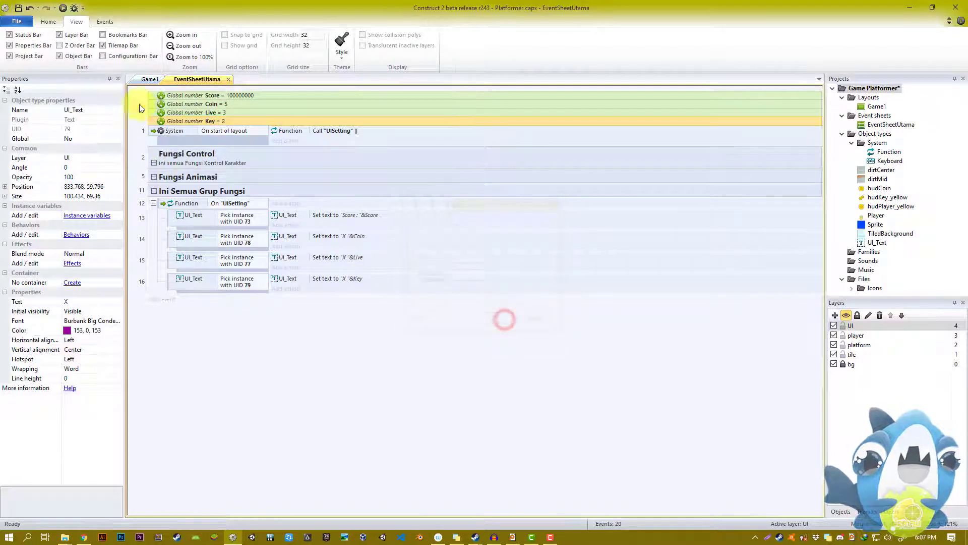
Step: Run a preview to check the HUD counters beside the player, coin and key icons, then close it
click(64, 10)
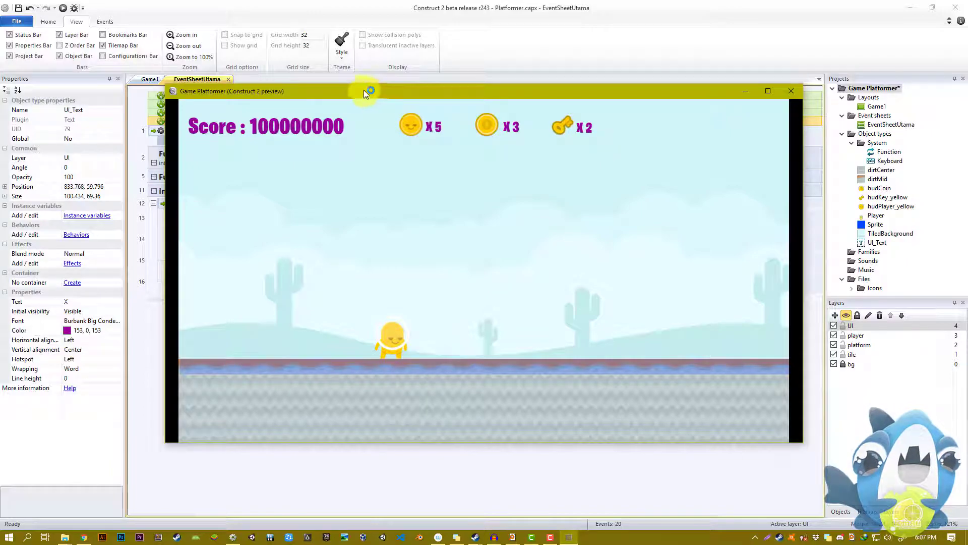
drag(364, 91, 453, 165)
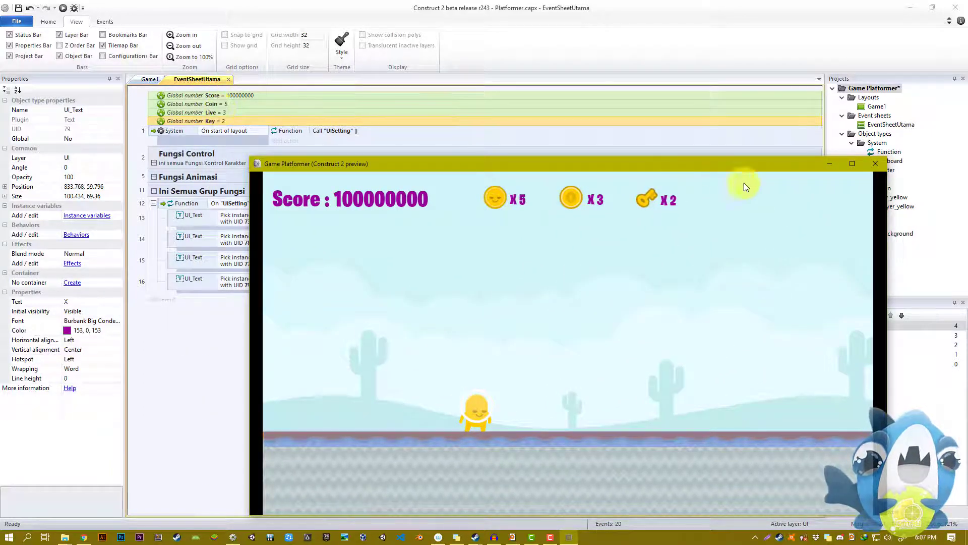
click(875, 163)
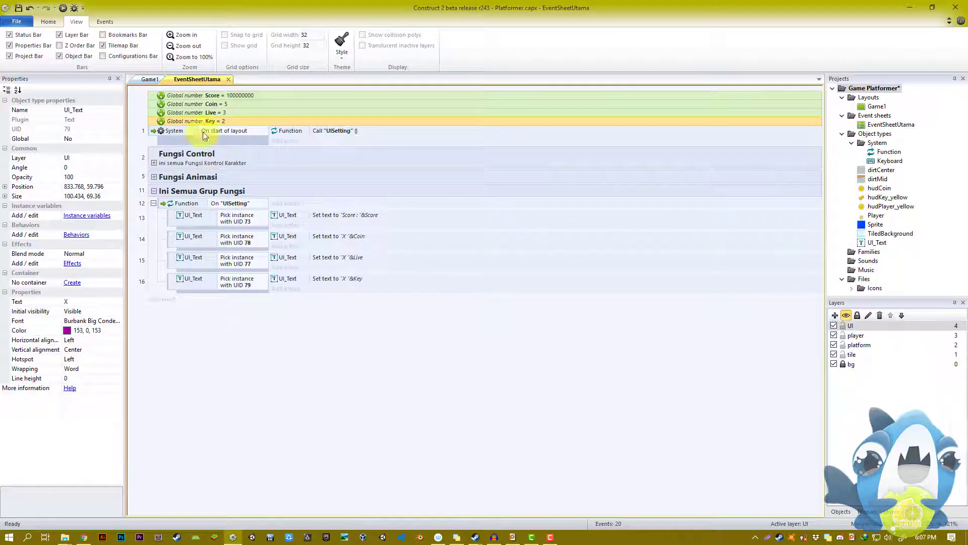
Step: Swap the two counter variables so UID 78 shows "X "&Live and UID 77 shows "X "&Coin
double_click(358, 237)
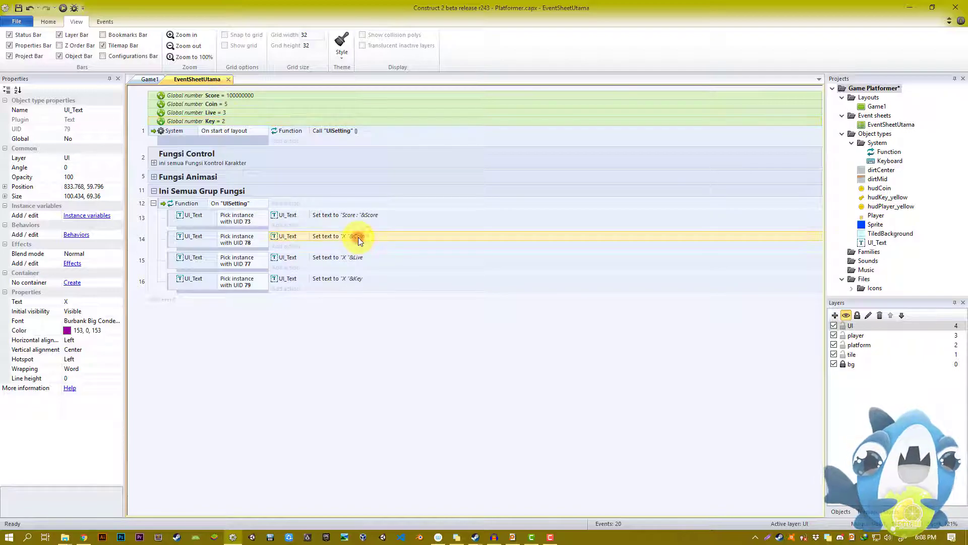
click(451, 267)
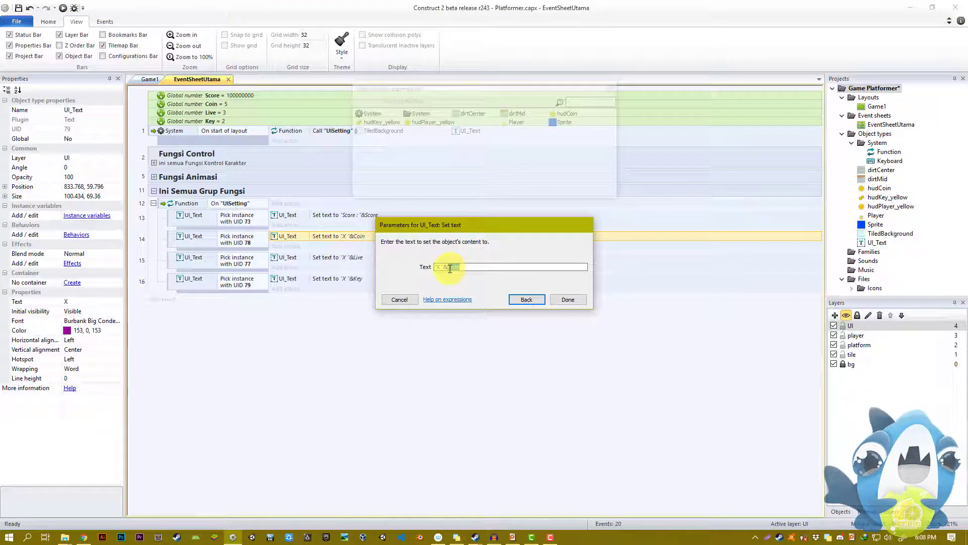
text(Live)
key(Return)
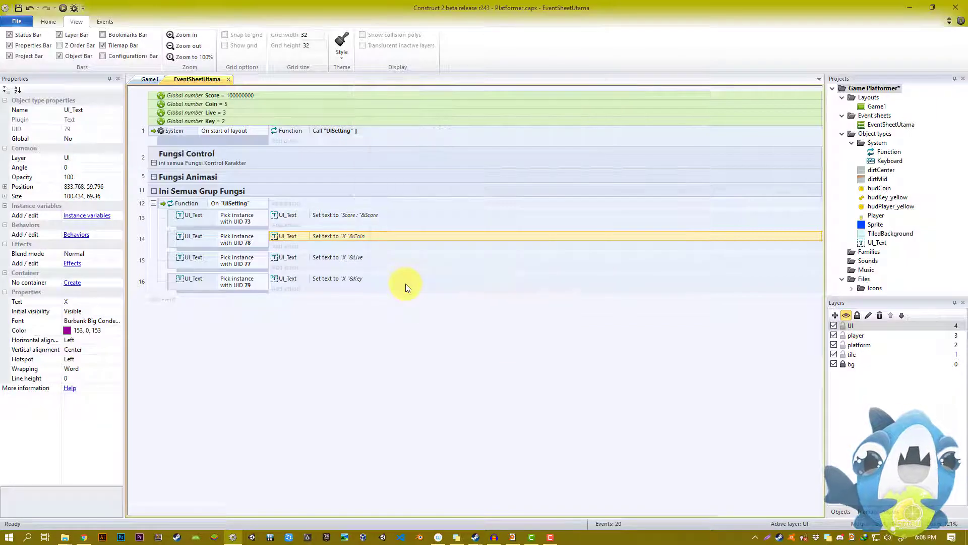
double_click(367, 256)
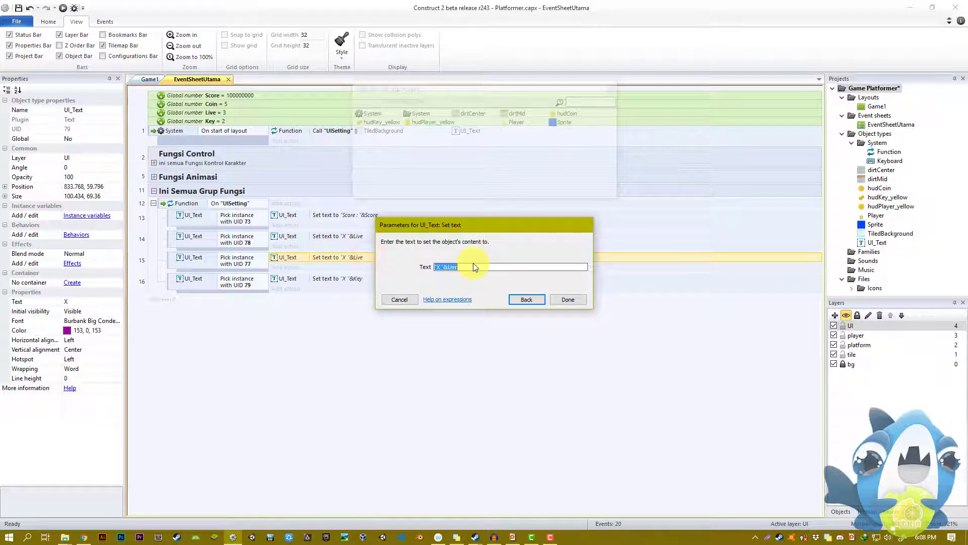
click(477, 267)
text(Coin)
key(Return)
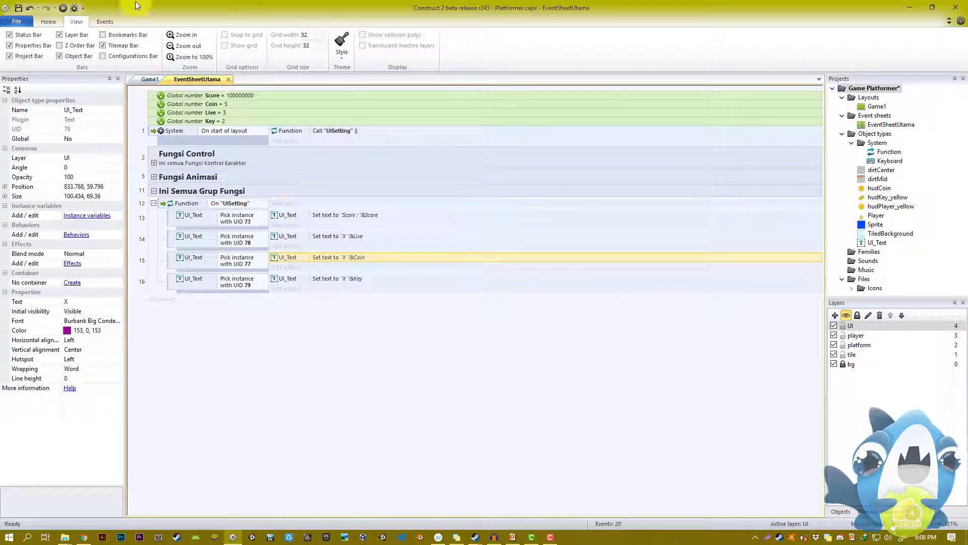
Step: Run a preview and move the player right and back left across the level, with jumps, to check that the HUD counters follow
click(62, 7)
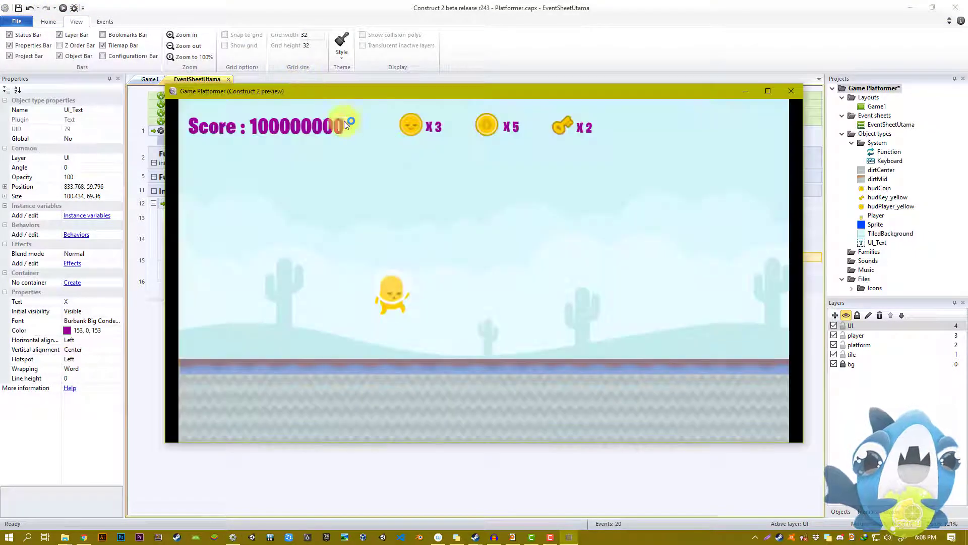
key(Right)
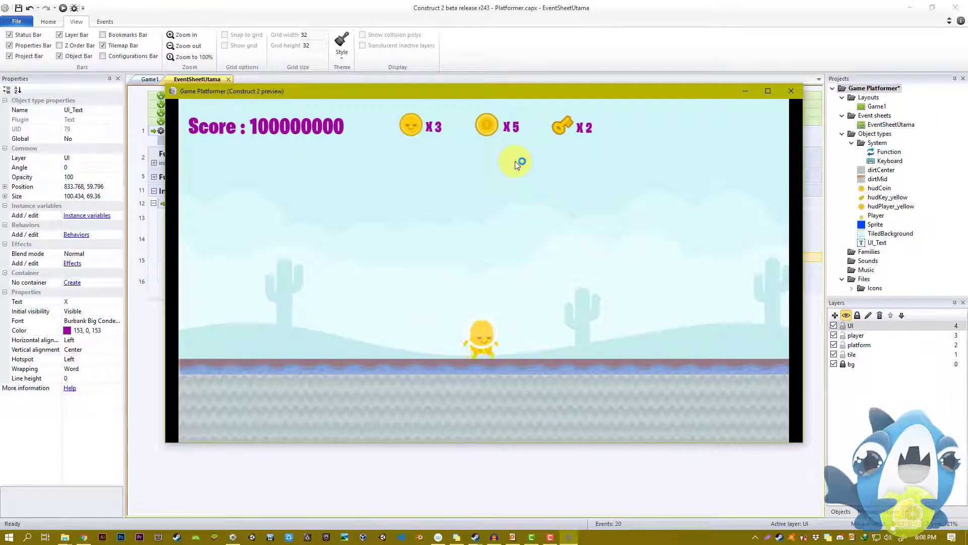
key(Right)
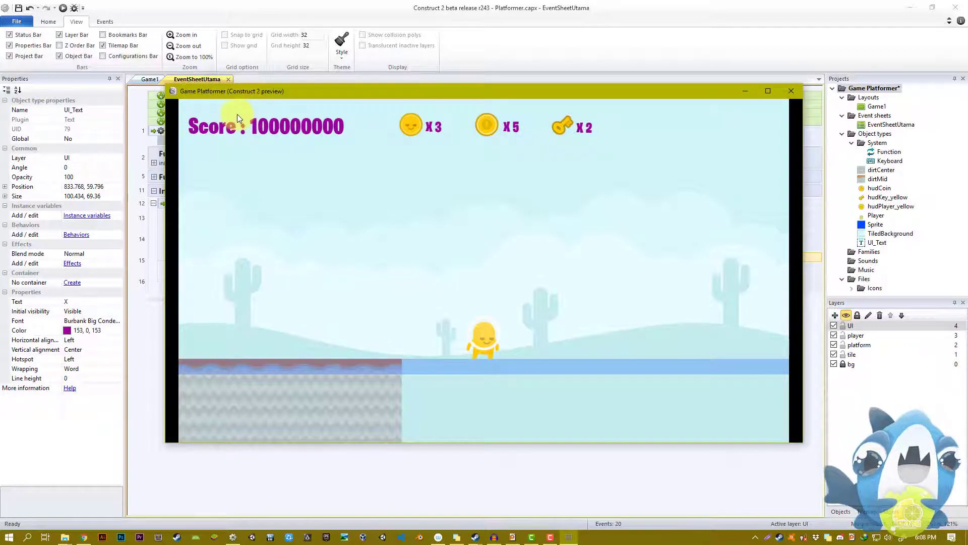
key(Right)
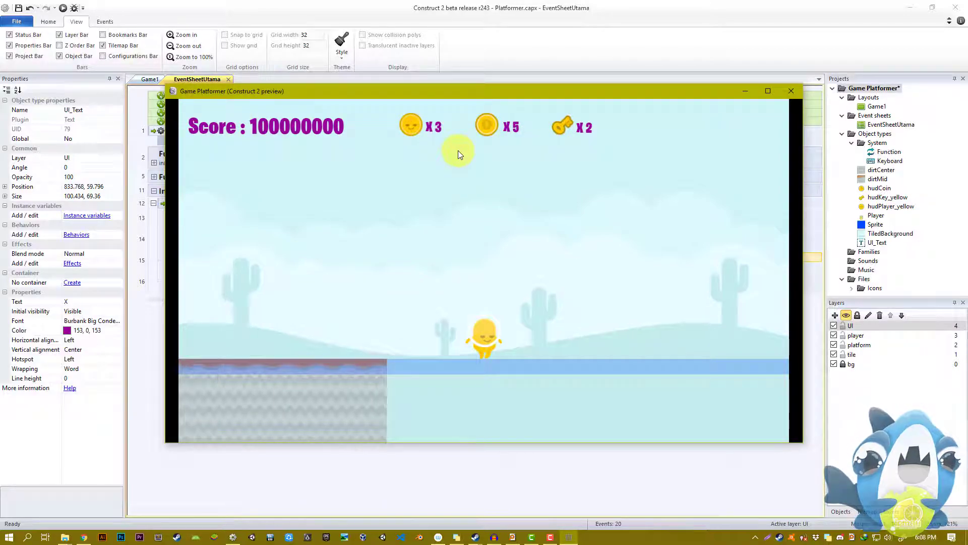
key(Left)
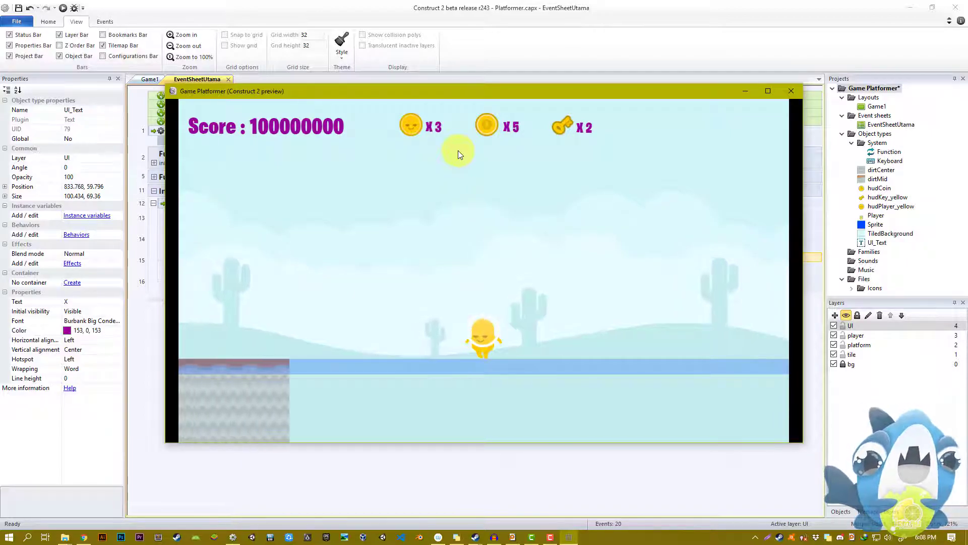
key(Up)
key(Left)
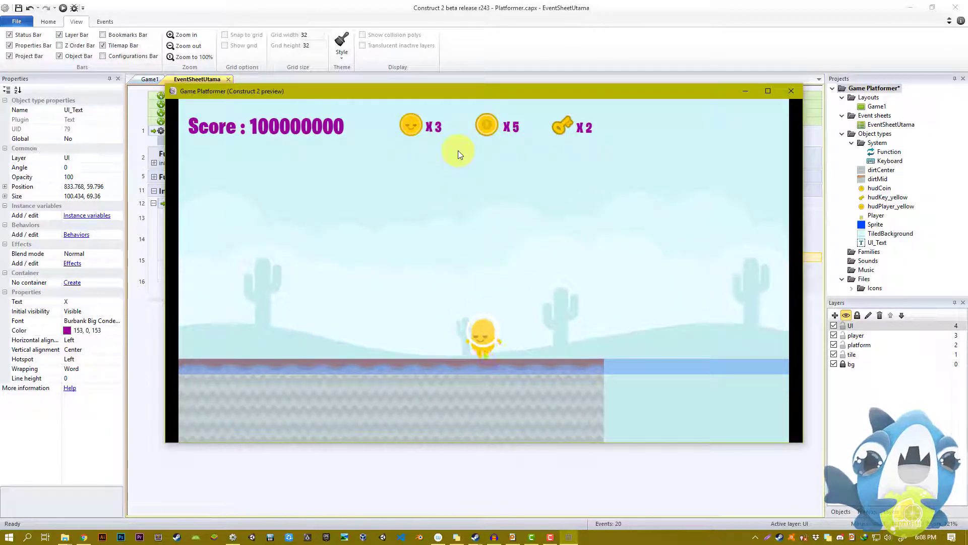
key(Up)
key(Left)
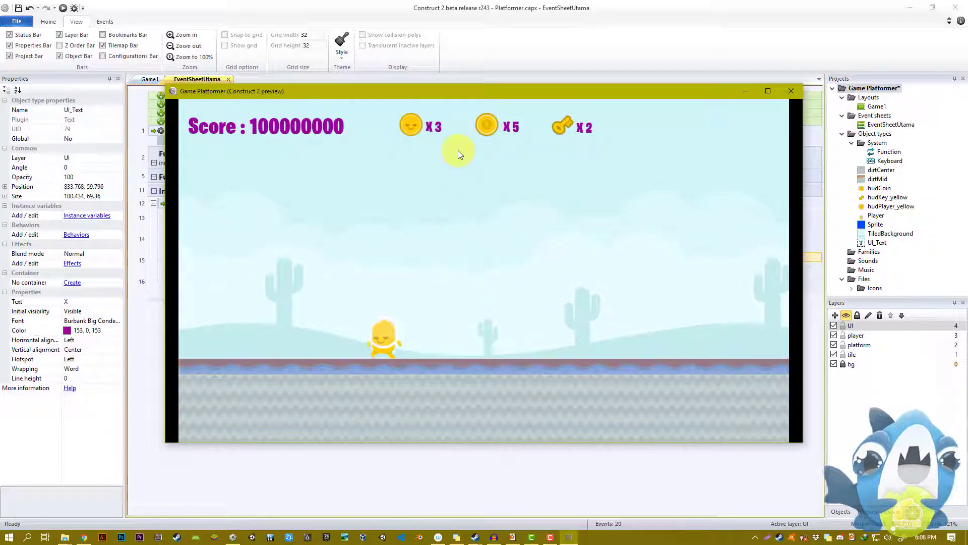
Step: Move the preview window aside to uncover the event sheet and walk the player both ways to compare the HUD with the events
drag(367, 93, 497, 81)
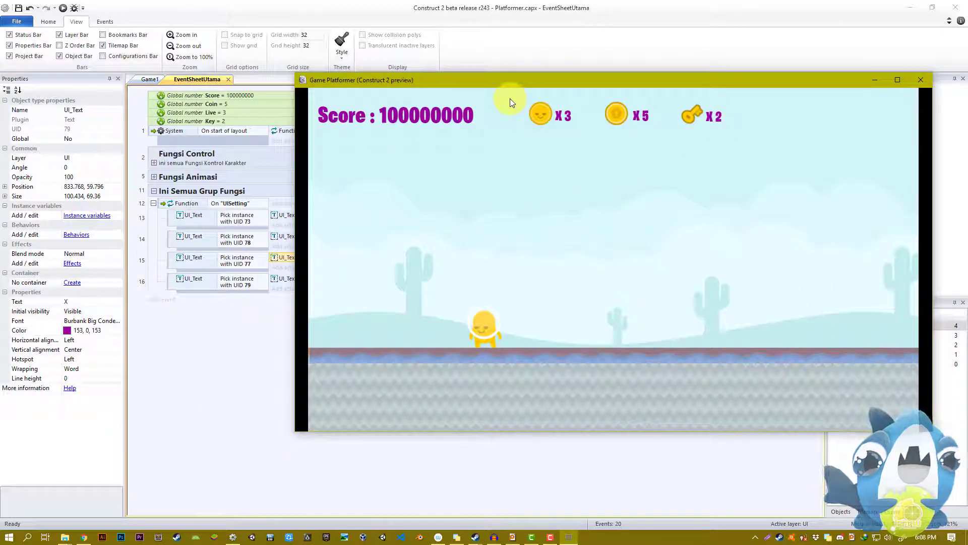
key(Left)
key(Right)
key(Right)
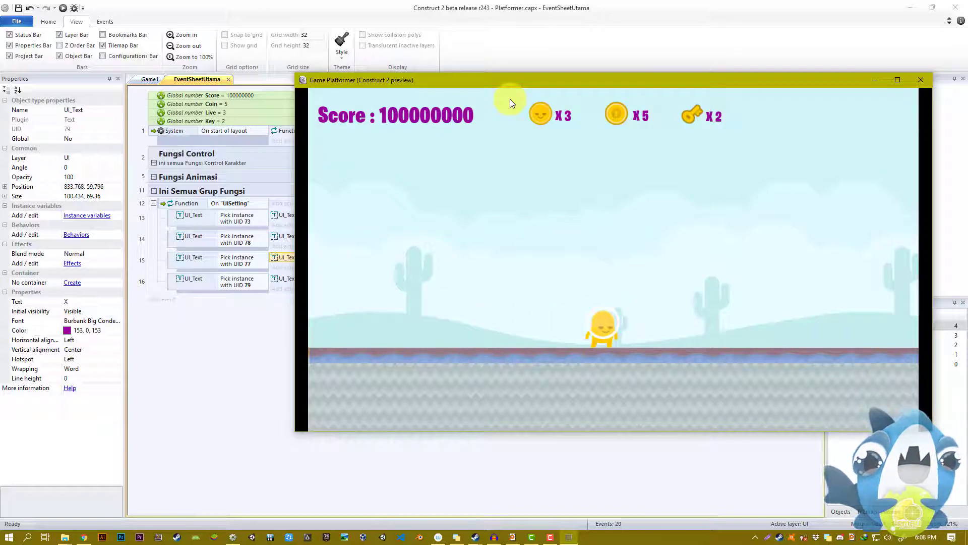